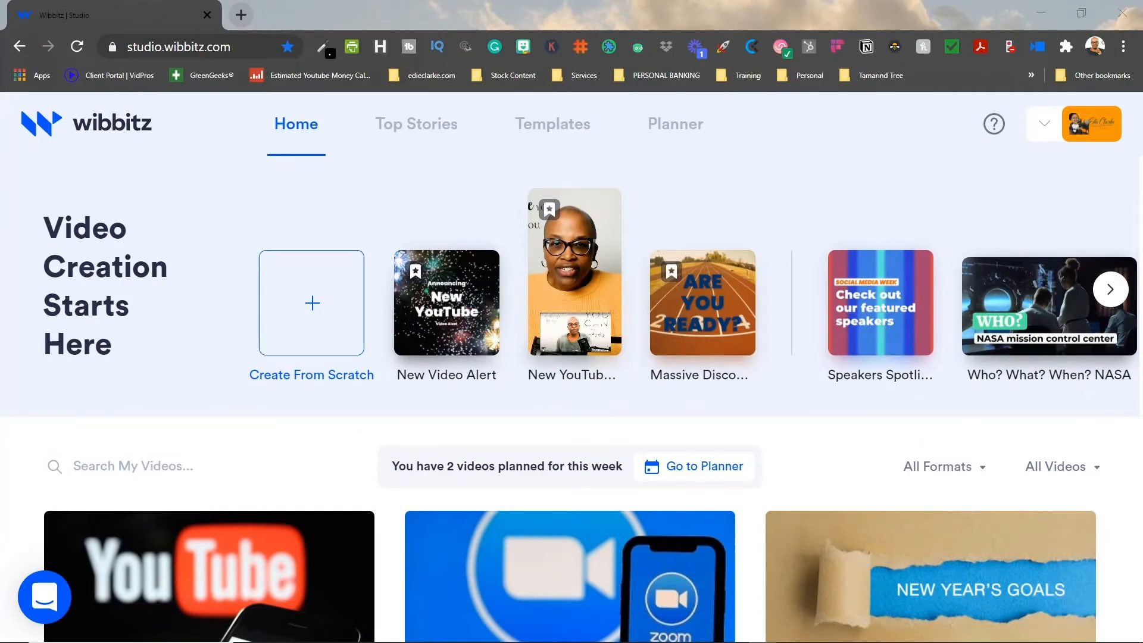
Open the video planner and look through the calendar from December 2020 to March 2021, returning to January 2021
{"action": "left_click", "coordinate": [676, 126]}
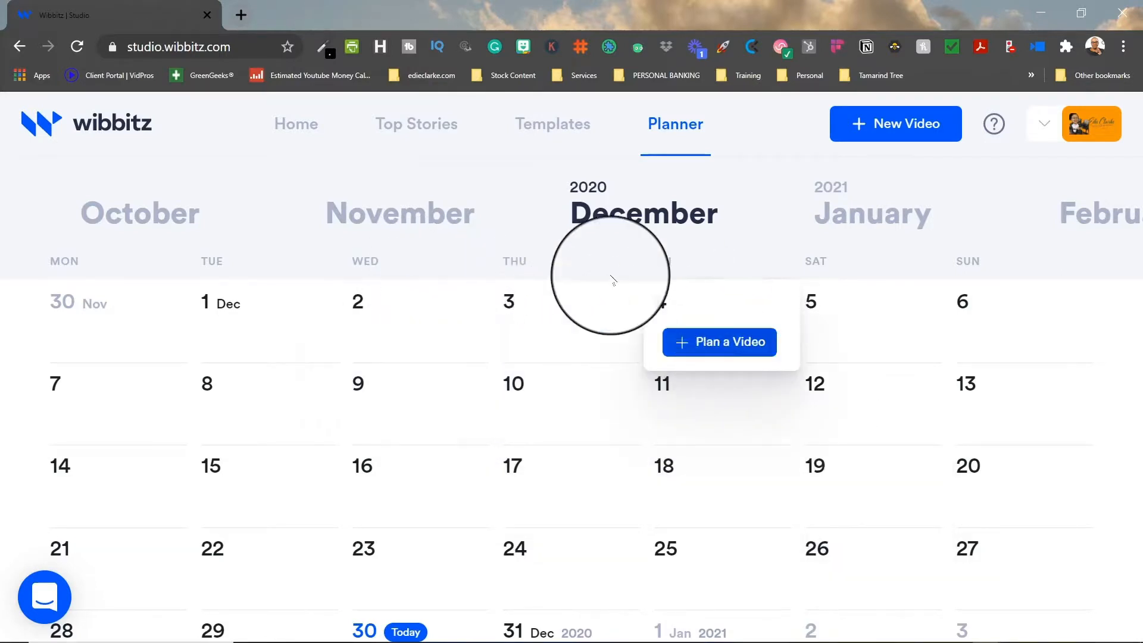
{"action": "left_click", "coordinate": [861, 209]}
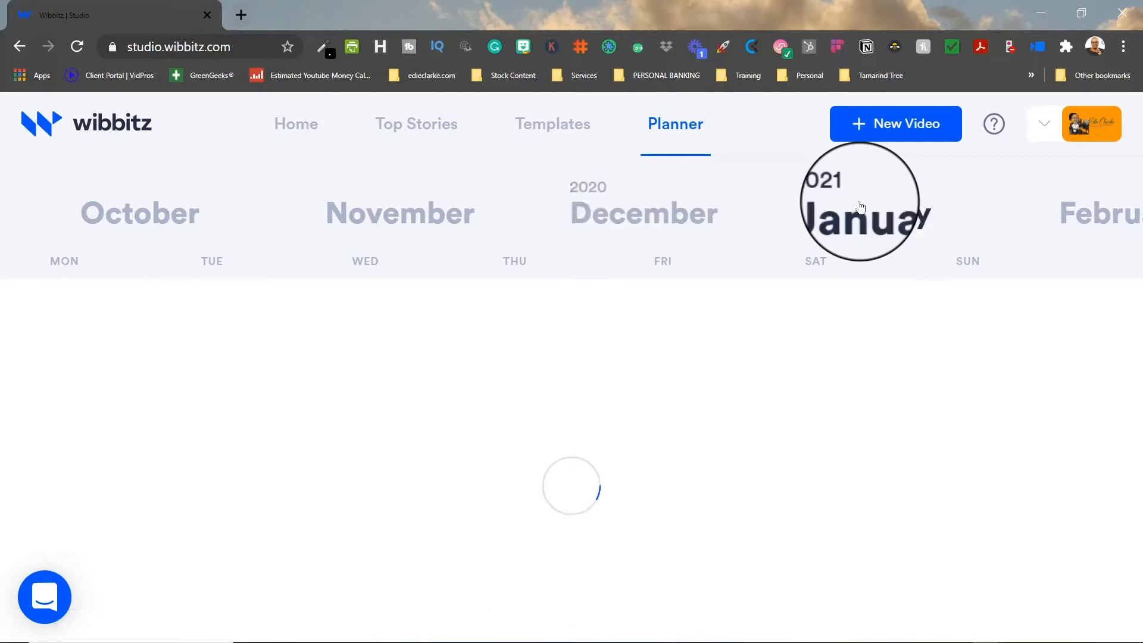
{"action": "left_click", "coordinate": [867, 222]}
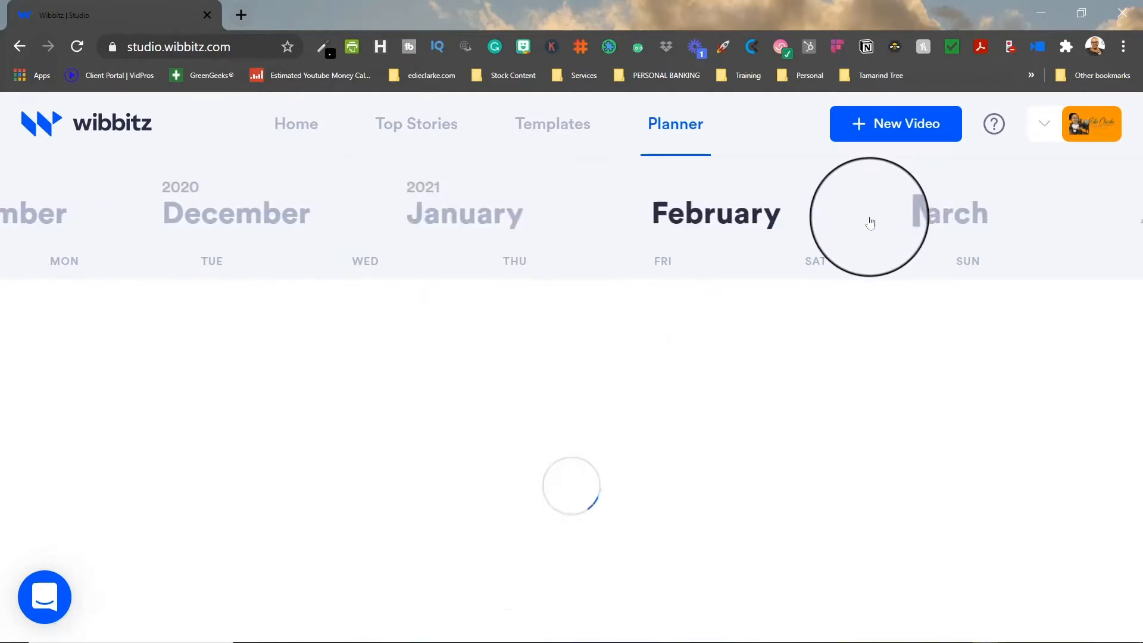
{"action": "left_click", "coordinate": [865, 221]}
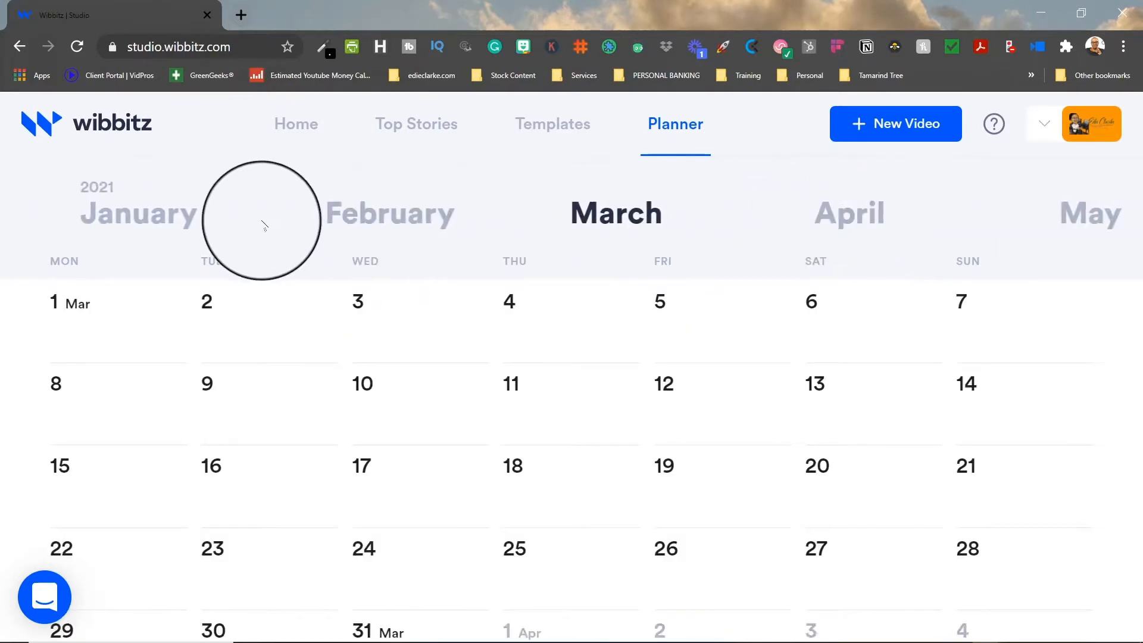
{"action": "left_click", "coordinate": [154, 208]}
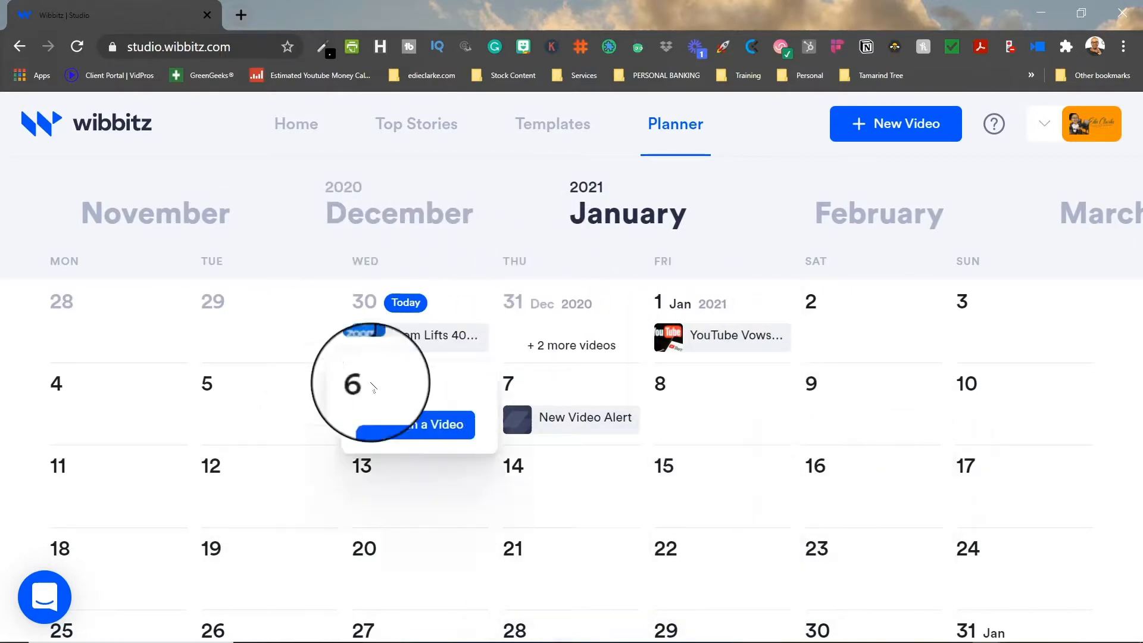
Plan a video named "New Video Alert" on January 14, 2021 and save it for later
{"action": "mouse_move", "coordinate": [881, 347]}
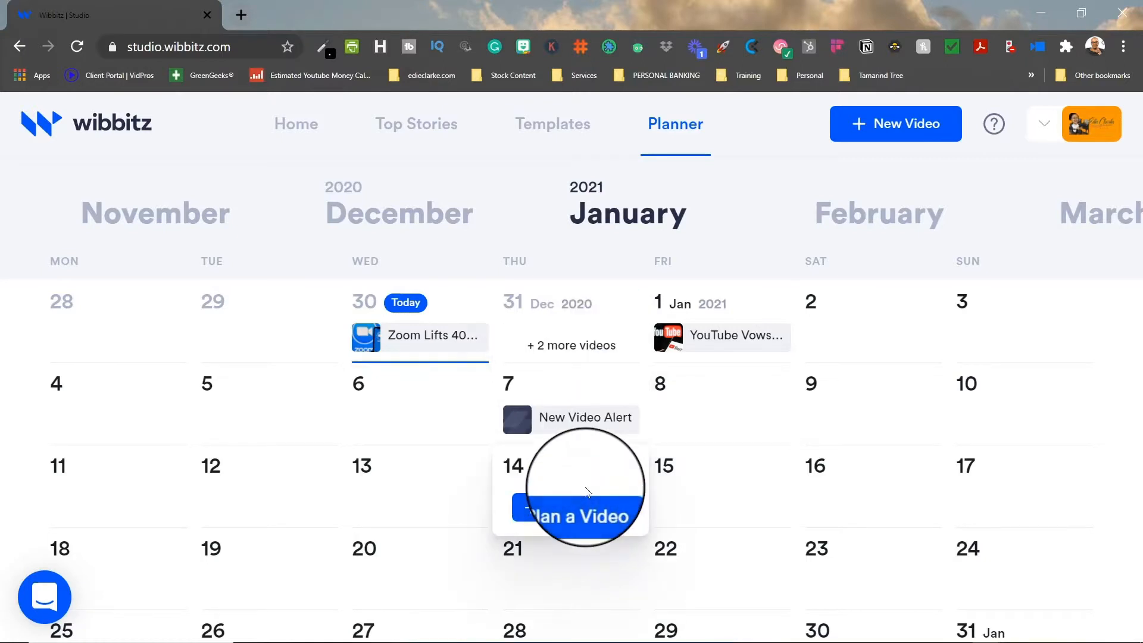
{"action": "left_click", "coordinate": [527, 509]}
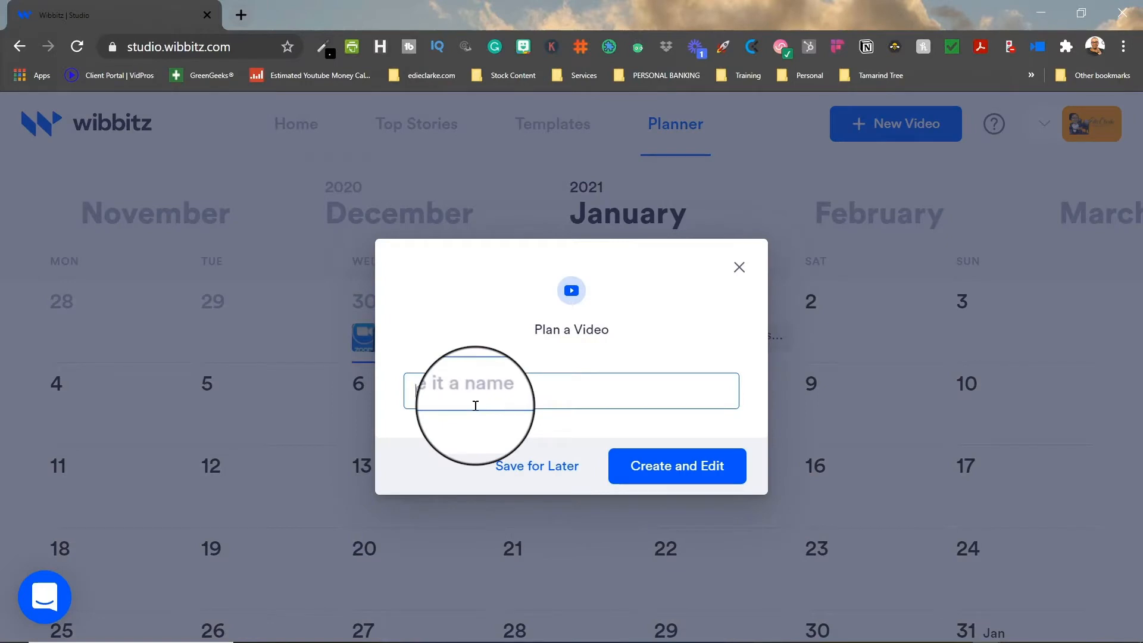
{"action": "type", "text": "M"}
{"action": "type", "text": " Video Aler"}
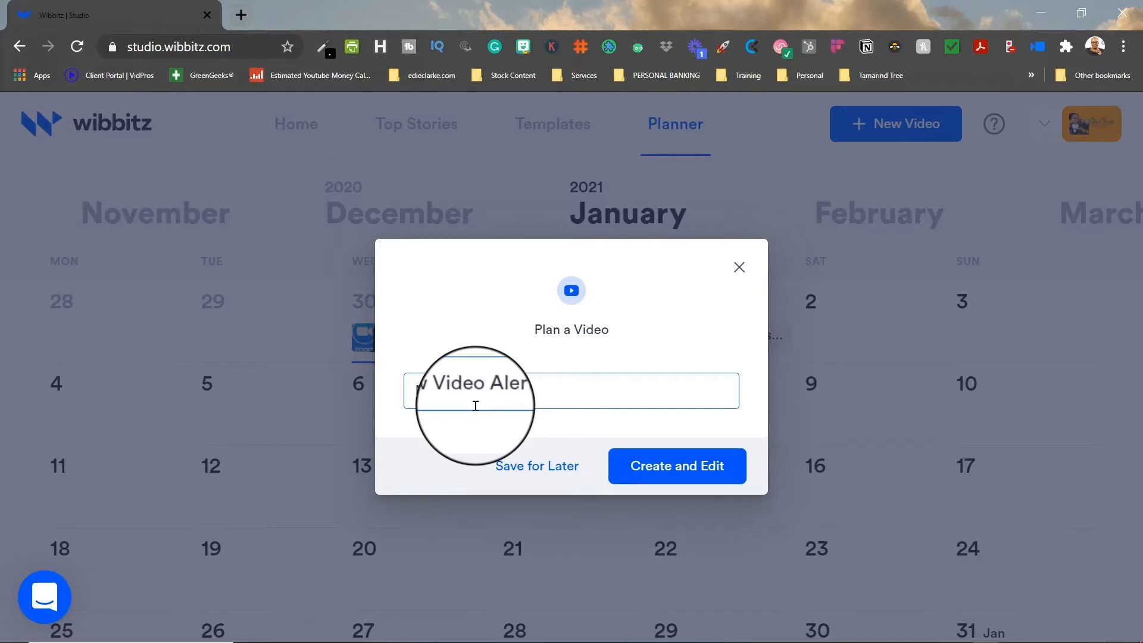
{"action": "type", "text": "t"}
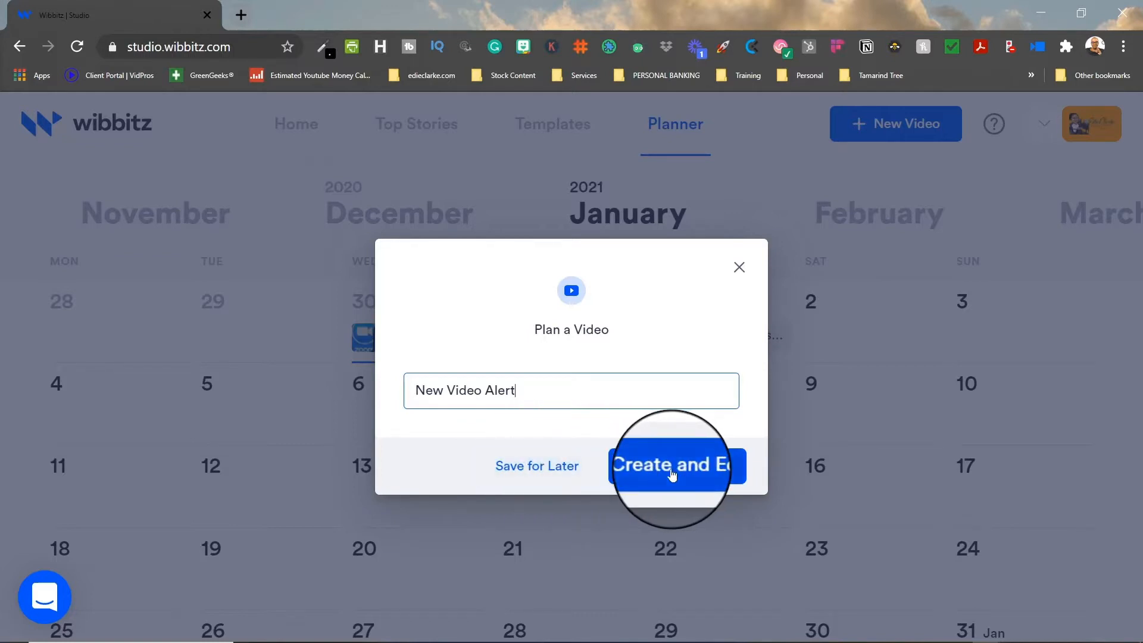
{"action": "left_click", "coordinate": [535, 466]}
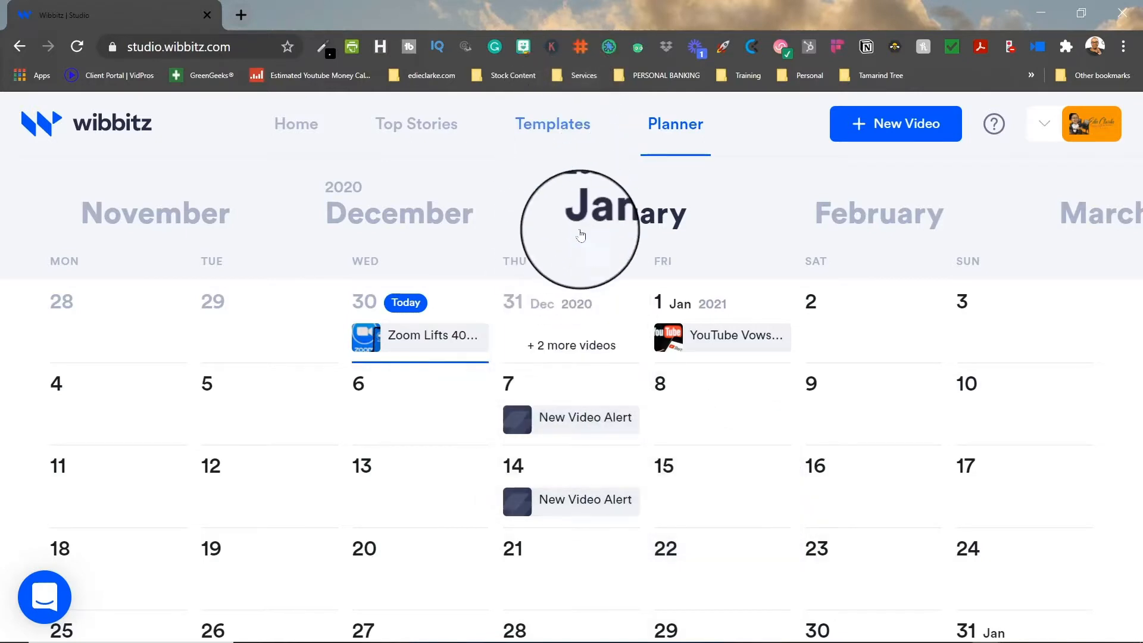
{"action": "mouse_move", "coordinate": [575, 595]}
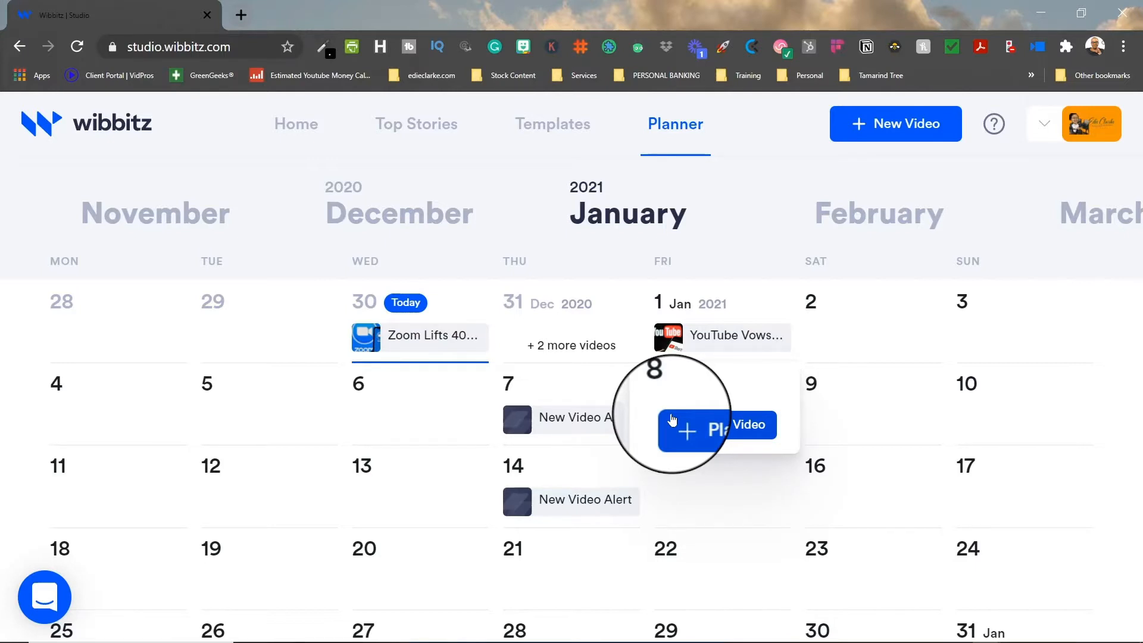
Open the ready-to-use top stories and filter them by the Technology category
{"action": "left_click", "coordinate": [409, 130]}
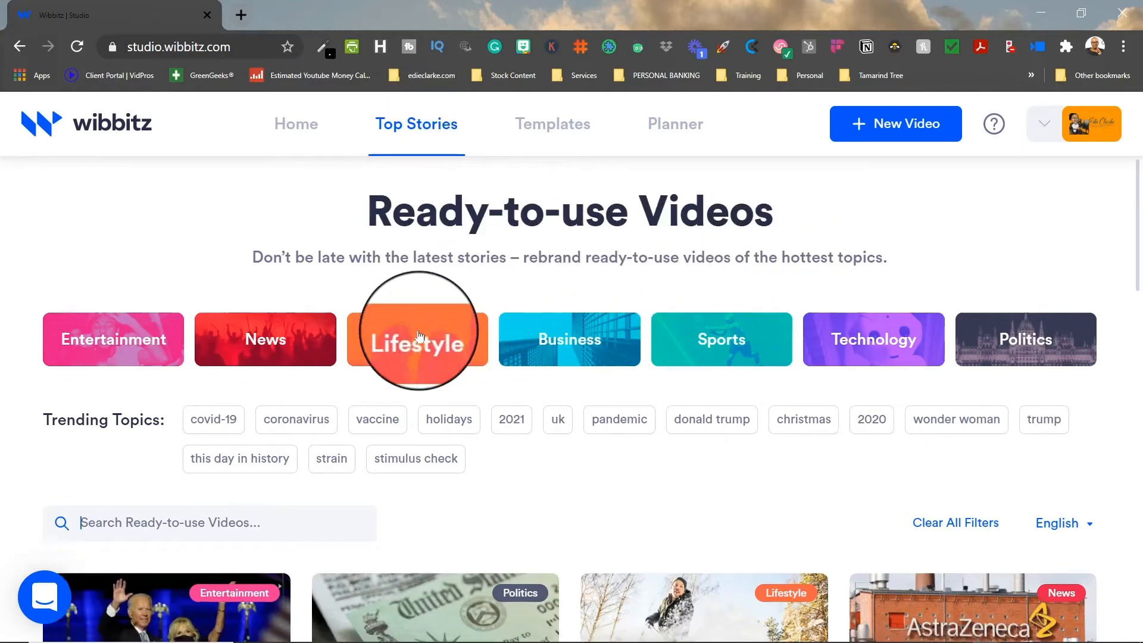
{"action": "scroll", "coordinate": [382, 333], "scroll_direction": "down", "scroll_amount": 4}
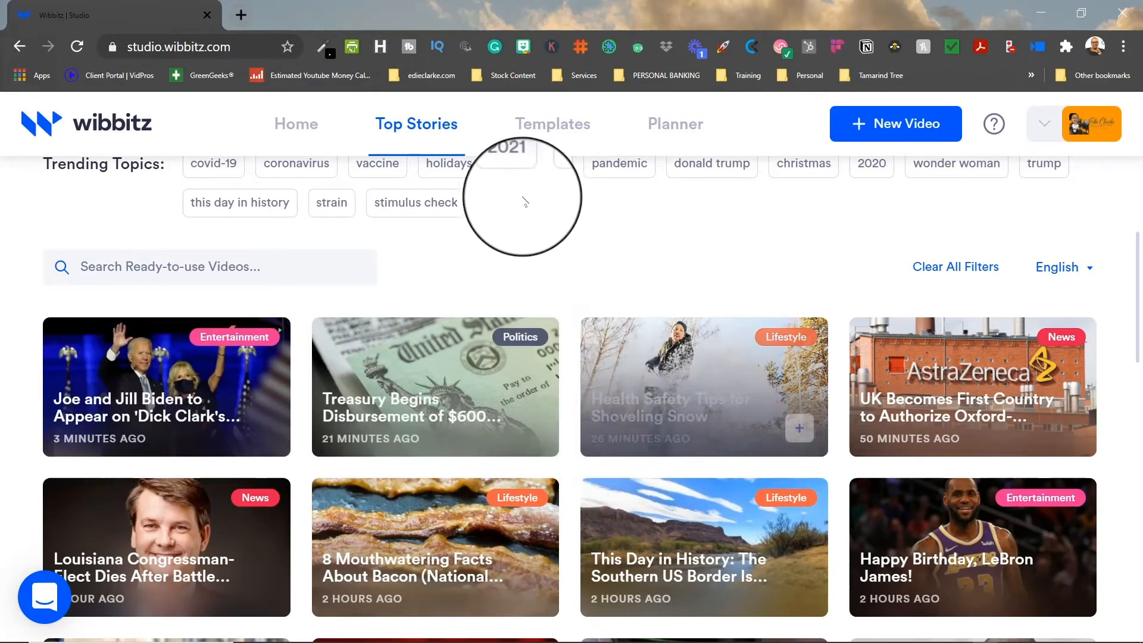
{"action": "scroll", "coordinate": [640, 290], "scroll_direction": "up", "scroll_amount": 4}
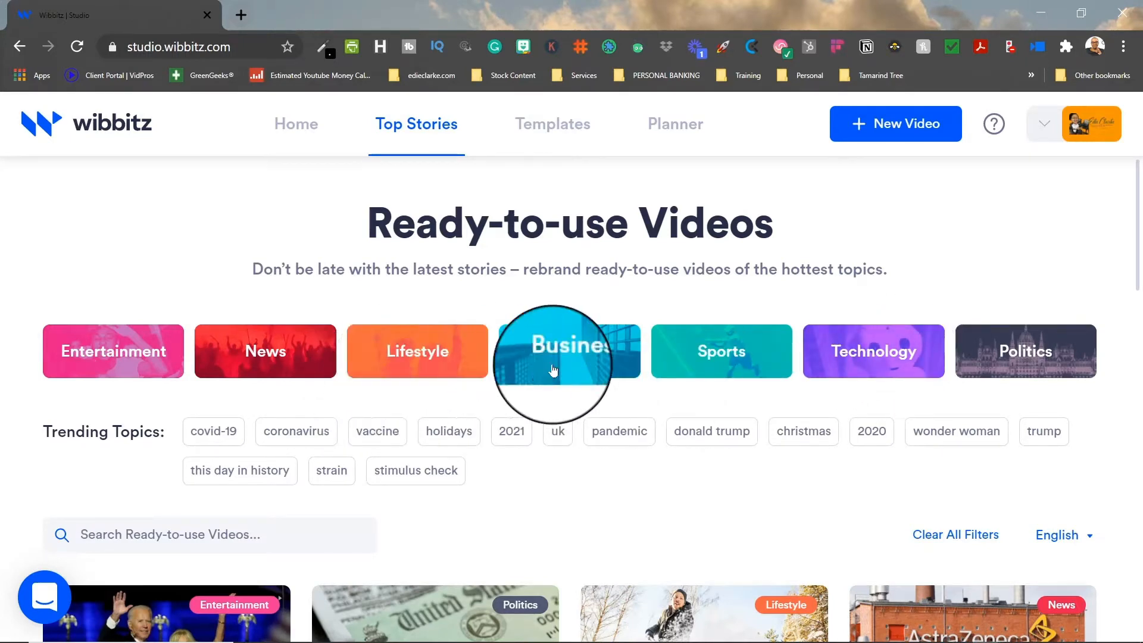
{"action": "left_click", "coordinate": [881, 369]}
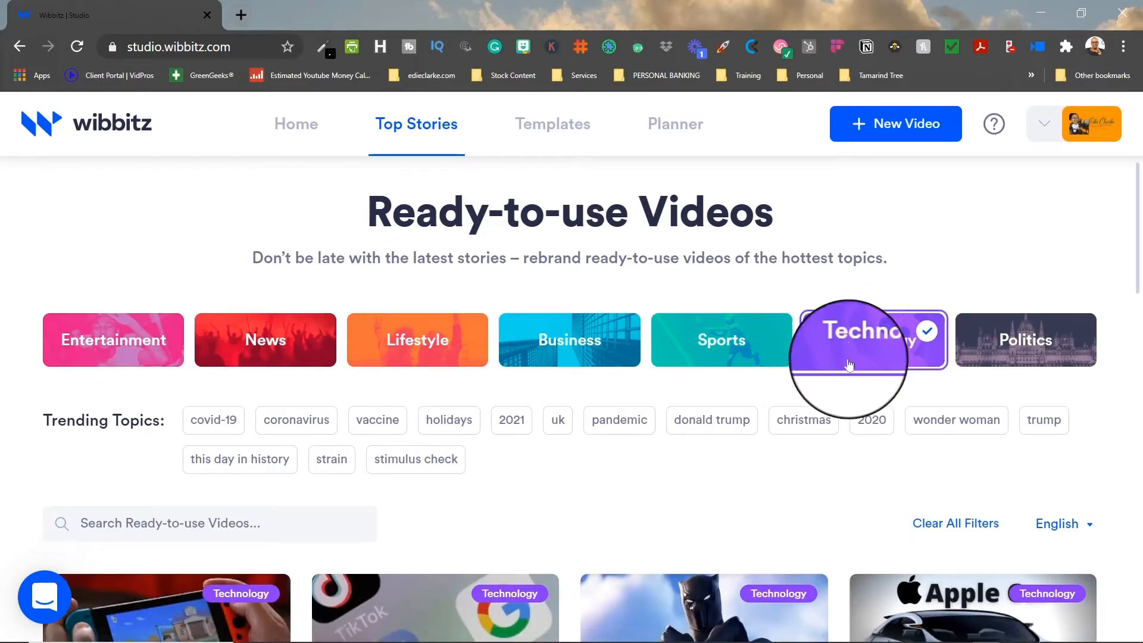
Rebrand the Technology story about Google and Facebook agreeing to team up, using the preselected brand
{"action": "scroll", "coordinate": [846, 345], "scroll_direction": "down", "scroll_amount": 3}
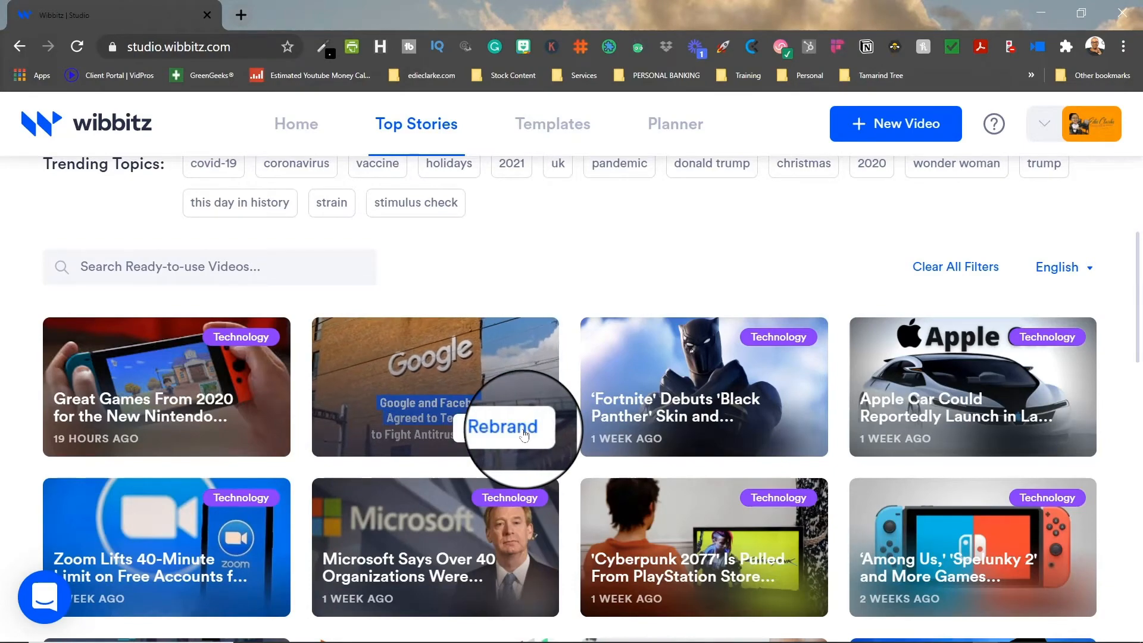
{"action": "left_click", "coordinate": [511, 433]}
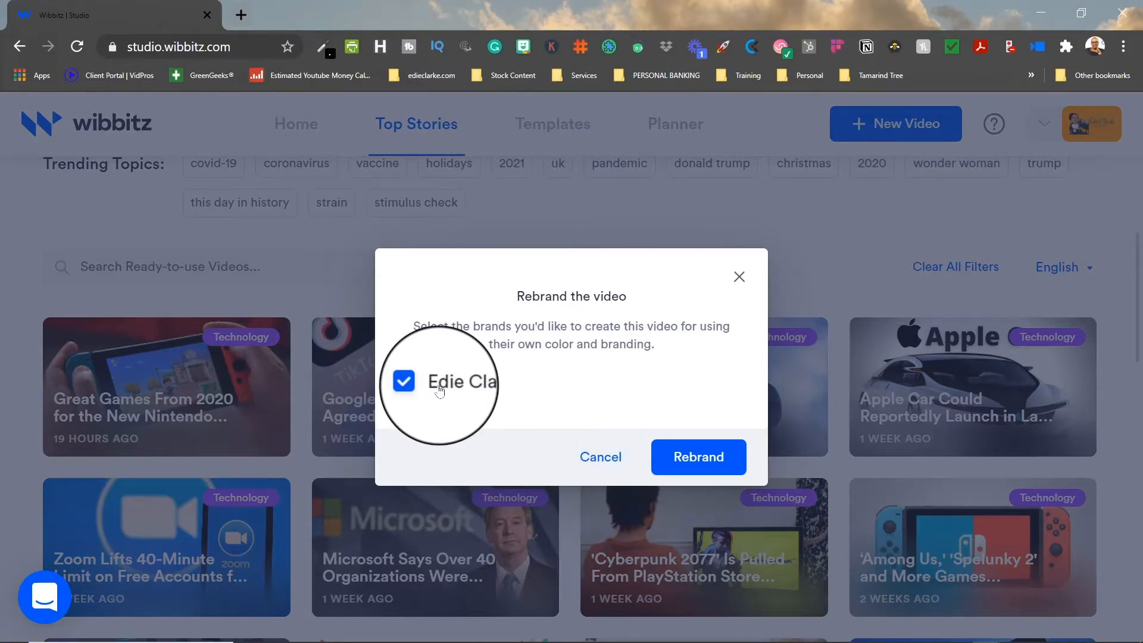
{"action": "left_click", "coordinate": [704, 469]}
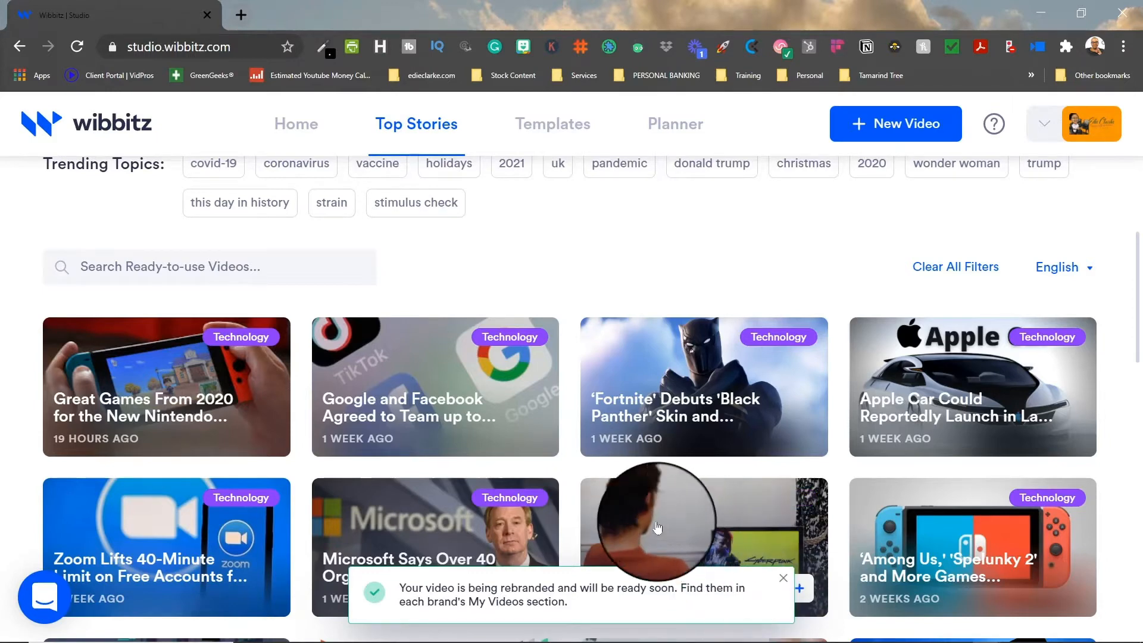
Rebrand the Technology story "YouTube and Other Google Services Suffer..." for the same brand
{"action": "mouse_move", "coordinate": [524, 444]}
{"action": "scroll", "coordinate": [617, 423], "scroll_direction": "down", "scroll_amount": 6}
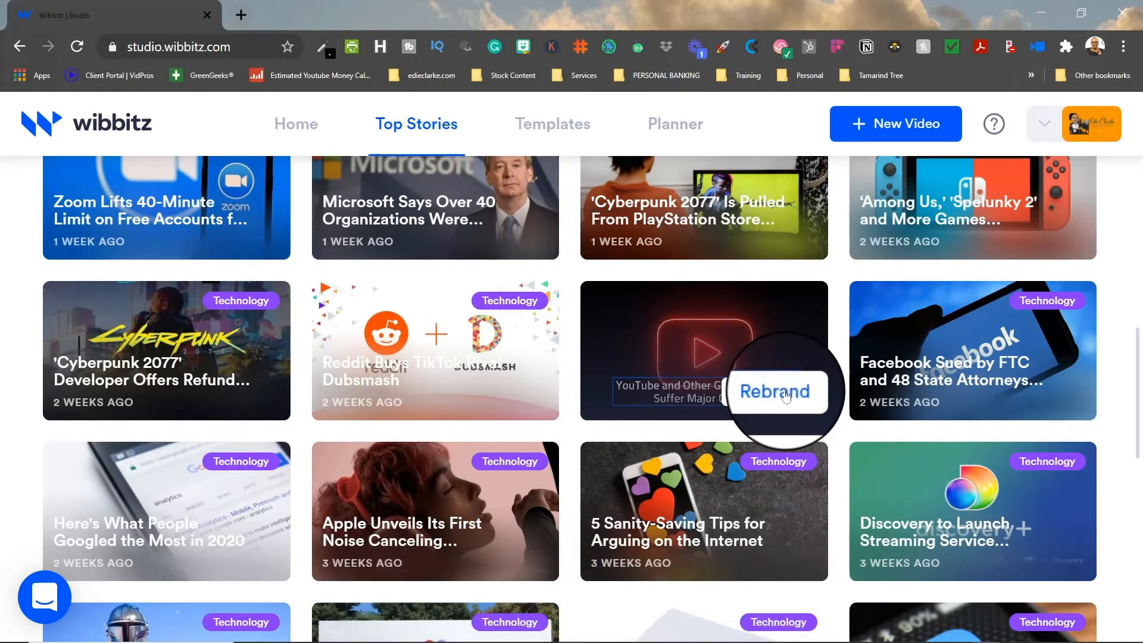
{"action": "left_click", "coordinate": [785, 393]}
{"action": "left_click", "coordinate": [704, 456]}
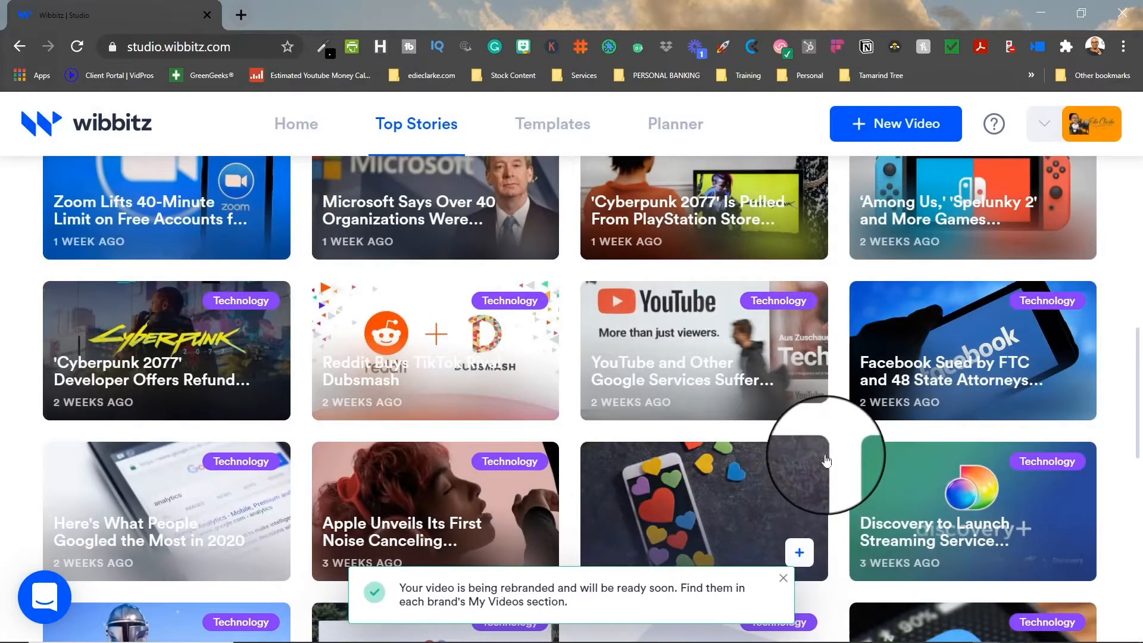
Look over the remaining Technology stories and switch the category filter to Lifestyle
{"action": "scroll", "coordinate": [825, 462], "scroll_direction": "down", "scroll_amount": 7}
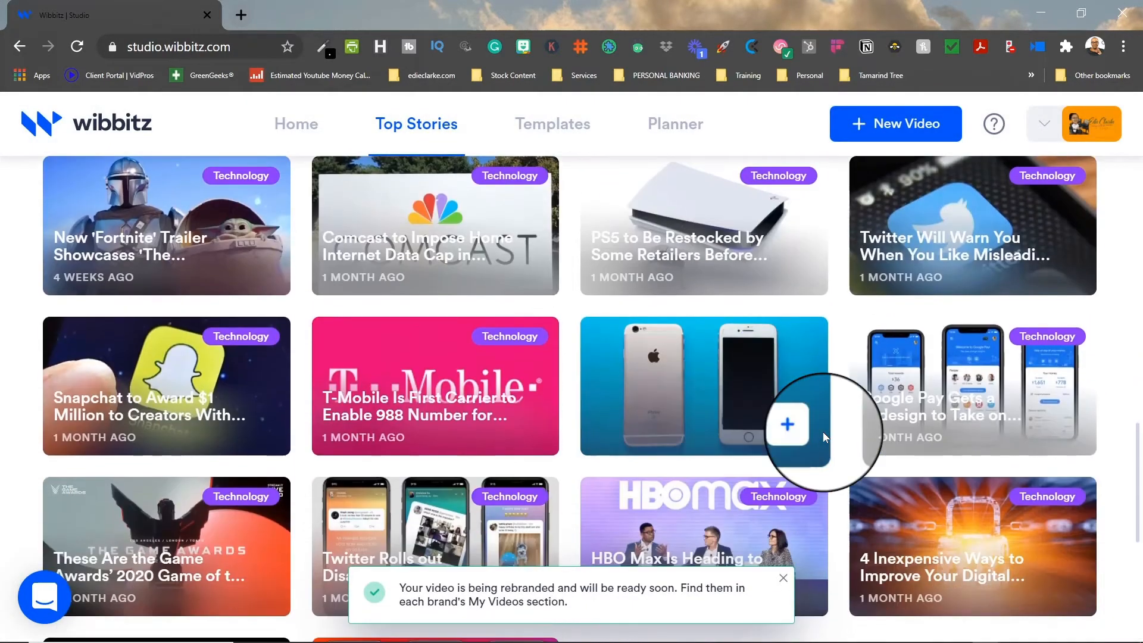
{"action": "scroll", "coordinate": [824, 437], "scroll_direction": "up", "scroll_amount": 9}
{"action": "scroll", "coordinate": [785, 322], "scroll_direction": "up", "scroll_amount": 9}
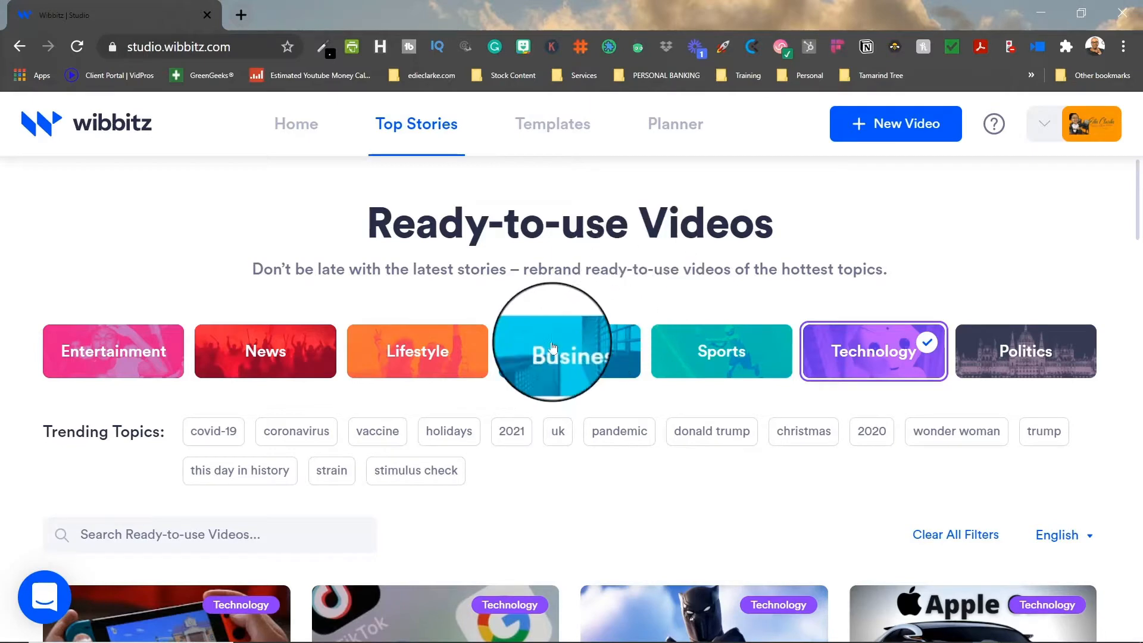
{"action": "left_click", "coordinate": [425, 358]}
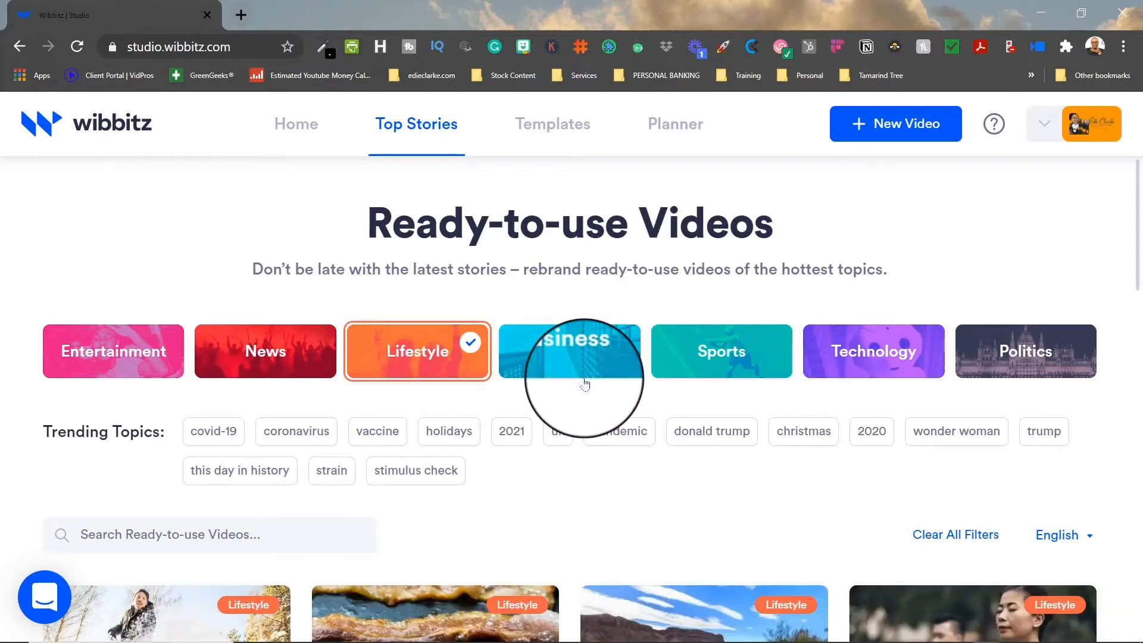
Browse the Lifestyle stories and preview several of them to see which topics are offered
{"action": "scroll", "coordinate": [531, 401], "scroll_direction": "down", "scroll_amount": 4}
{"action": "mouse_move", "coordinate": [530, 399]}
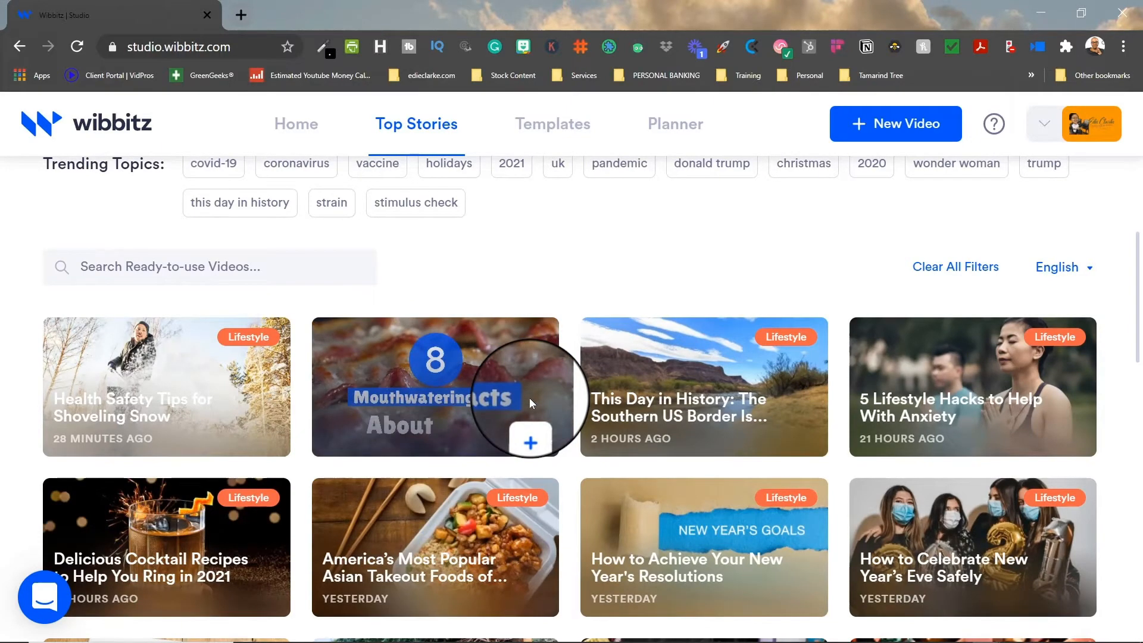
{"action": "mouse_move", "coordinate": [620, 427]}
{"action": "scroll", "coordinate": [556, 358], "scroll_direction": "up", "scroll_amount": 4}
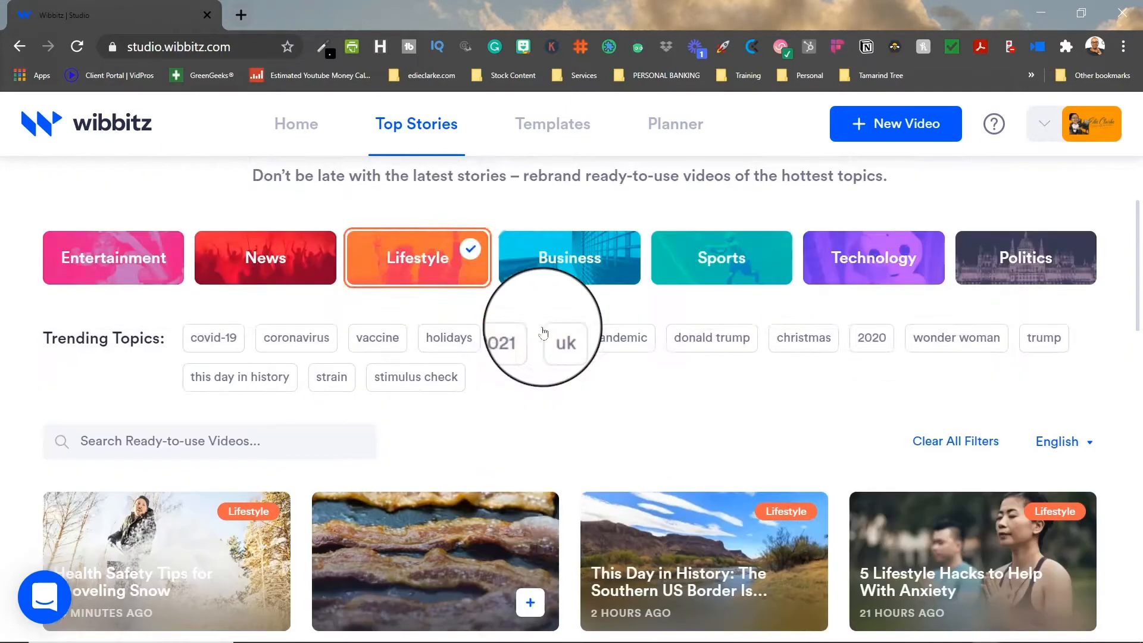
{"action": "scroll", "coordinate": [470, 388], "scroll_direction": "down", "scroll_amount": 4}
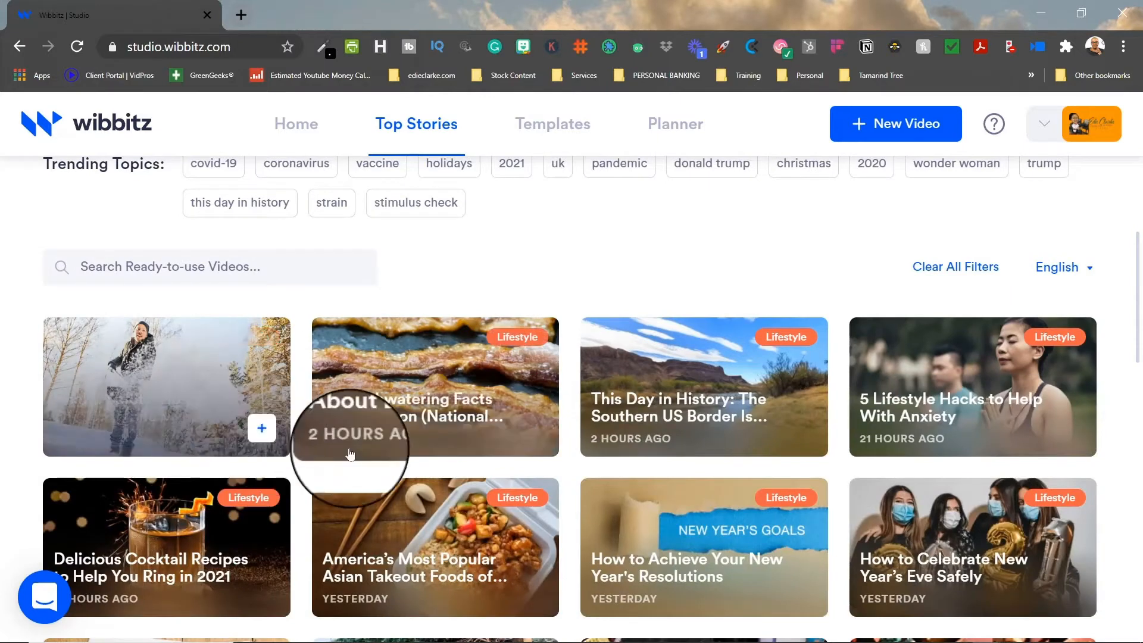
{"action": "mouse_move", "coordinate": [512, 422]}
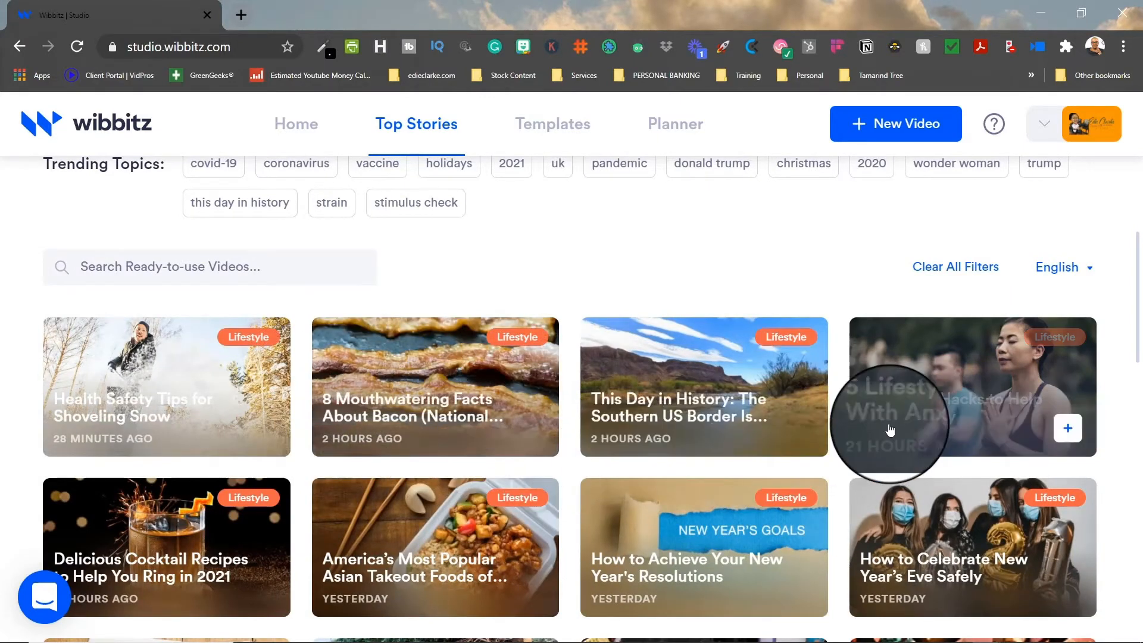
{"action": "mouse_move", "coordinate": [966, 554]}
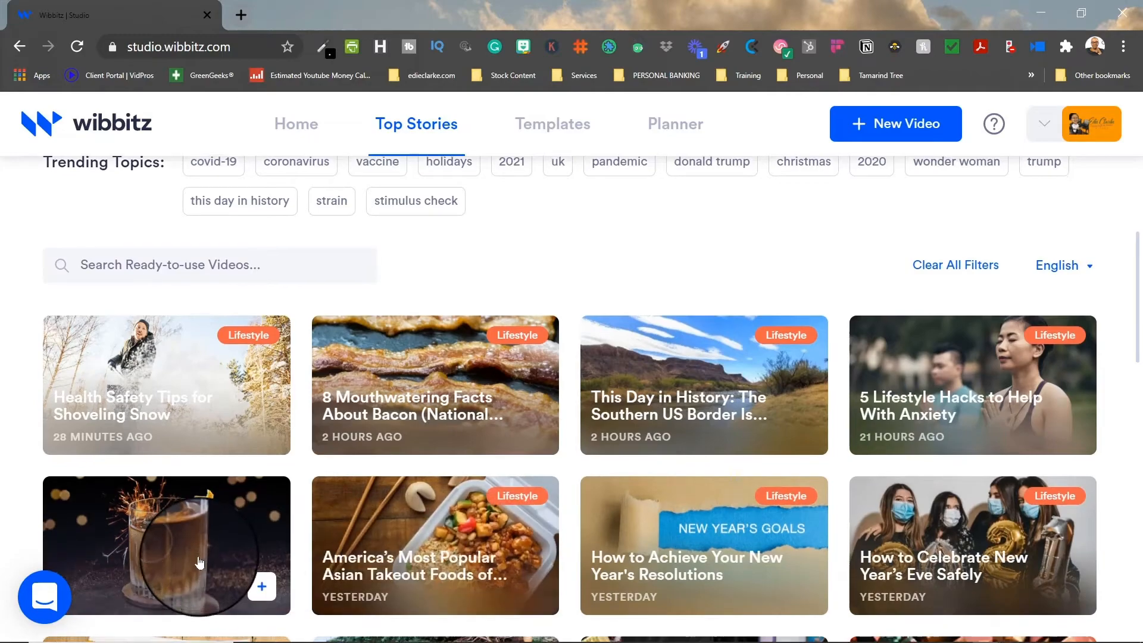
{"action": "scroll", "coordinate": [250, 562], "scroll_direction": "down", "scroll_amount": 4}
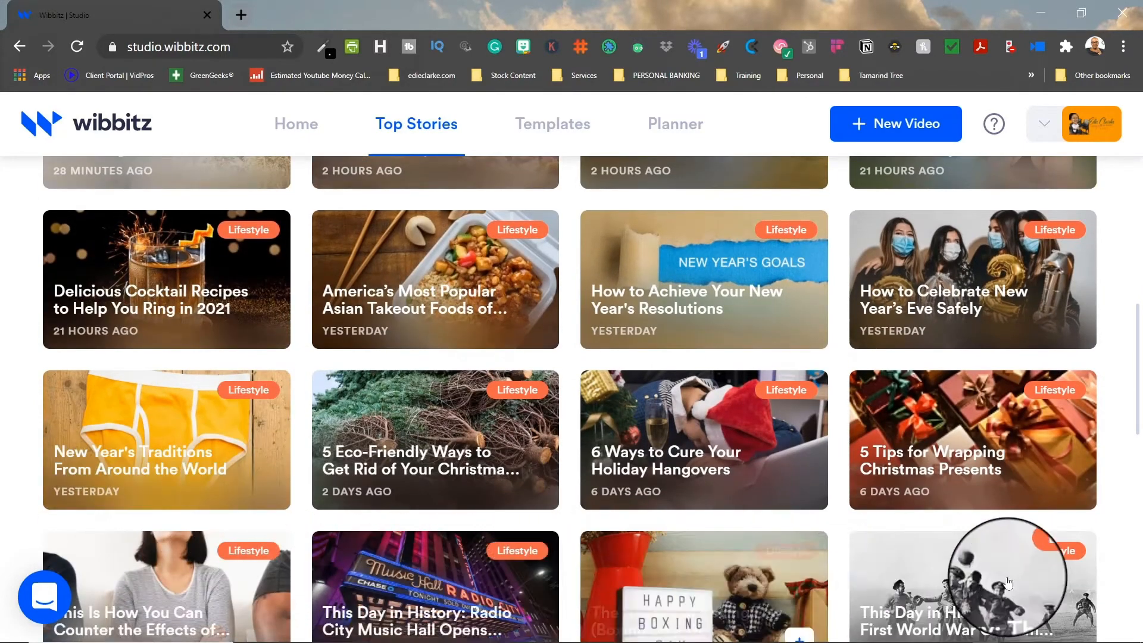
{"action": "scroll", "coordinate": [953, 551], "scroll_direction": "down", "scroll_amount": 10}
Switch the category filter to Entertainment and browse the stories it offers
{"action": "scroll", "coordinate": [831, 557], "scroll_direction": "up", "scroll_amount": 15}
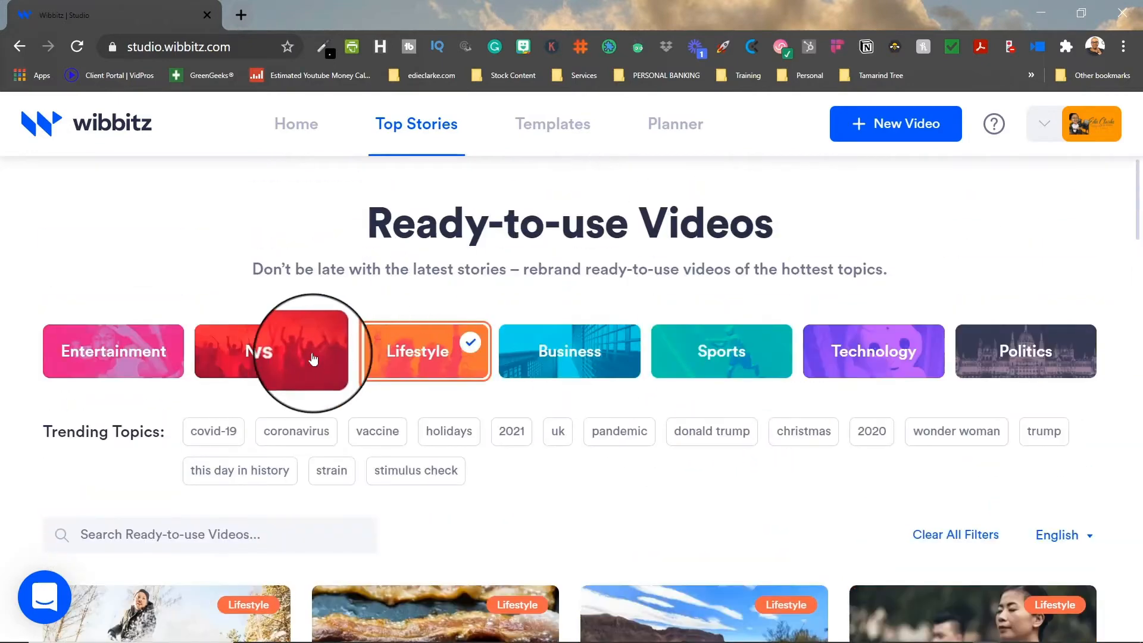
{"action": "left_click", "coordinate": [130, 359]}
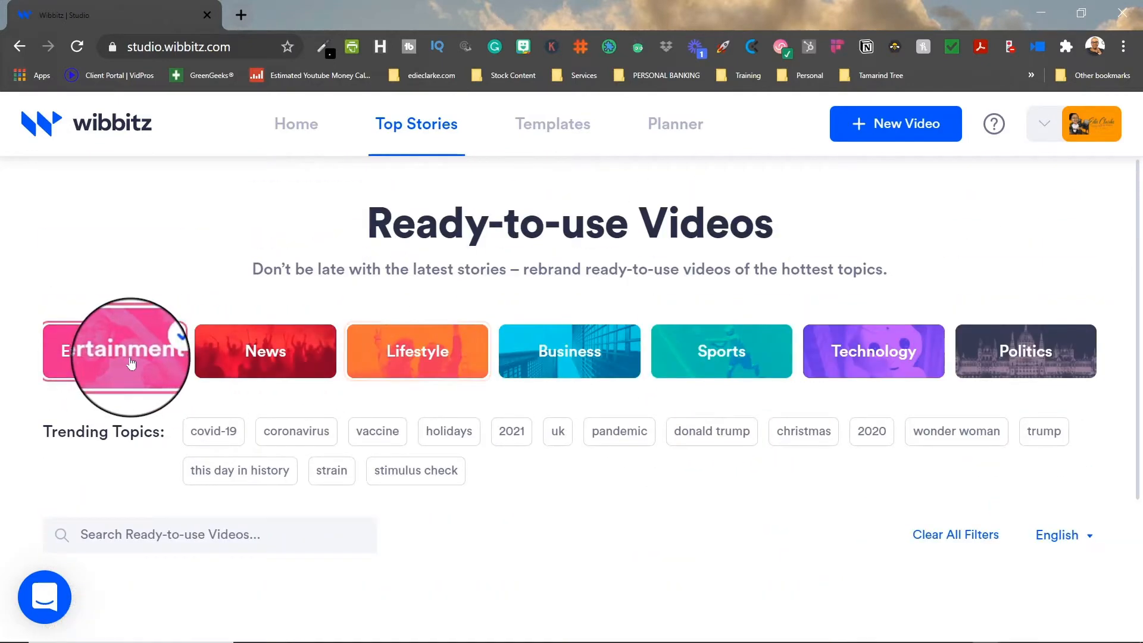
{"action": "scroll", "coordinate": [669, 417], "scroll_direction": "down", "scroll_amount": 5}
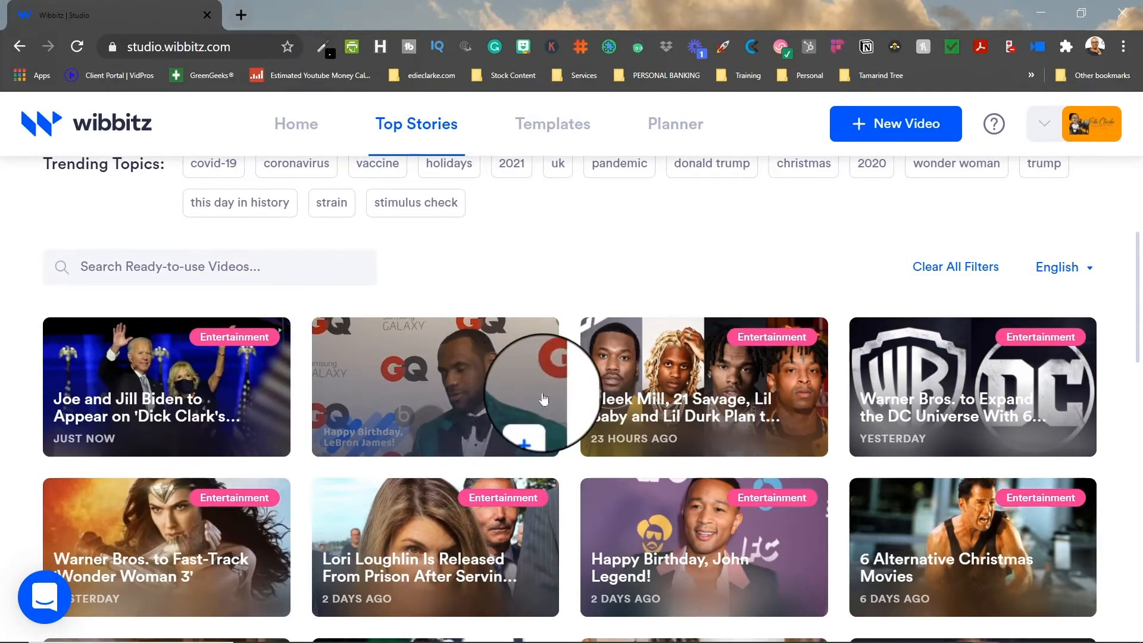
{"action": "scroll", "coordinate": [674, 442], "scroll_direction": "down", "scroll_amount": 3}
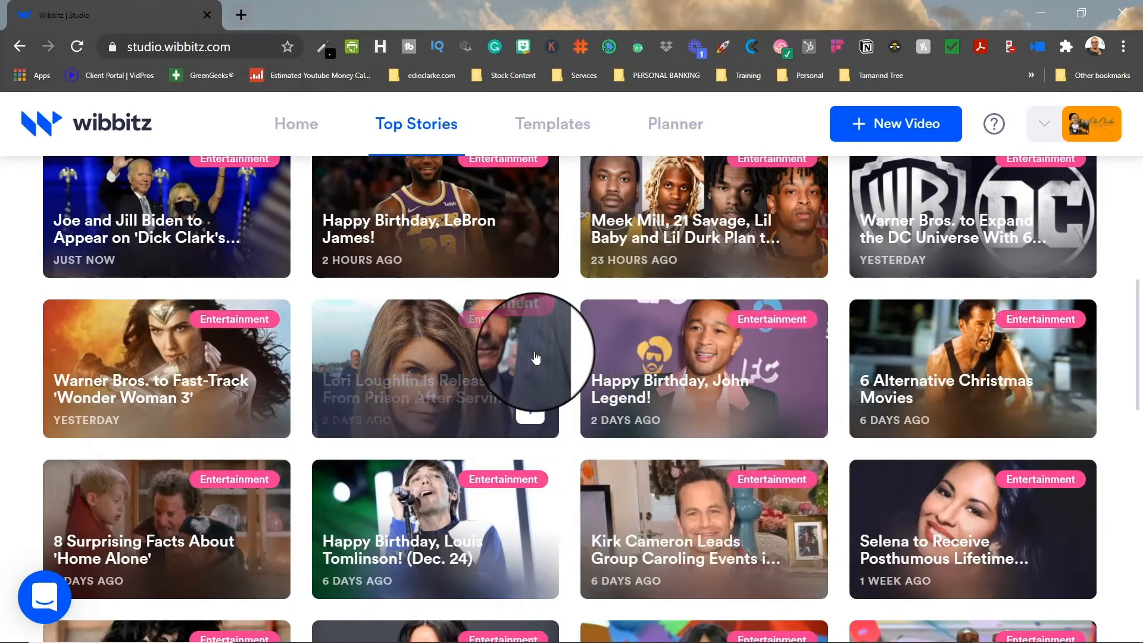
Switch the category filter of the ready-to-use videos to Politics
{"action": "scroll", "coordinate": [530, 354], "scroll_direction": "up", "scroll_amount": 4}
{"action": "scroll", "coordinate": [369, 486], "scroll_direction": "up", "scroll_amount": 3}
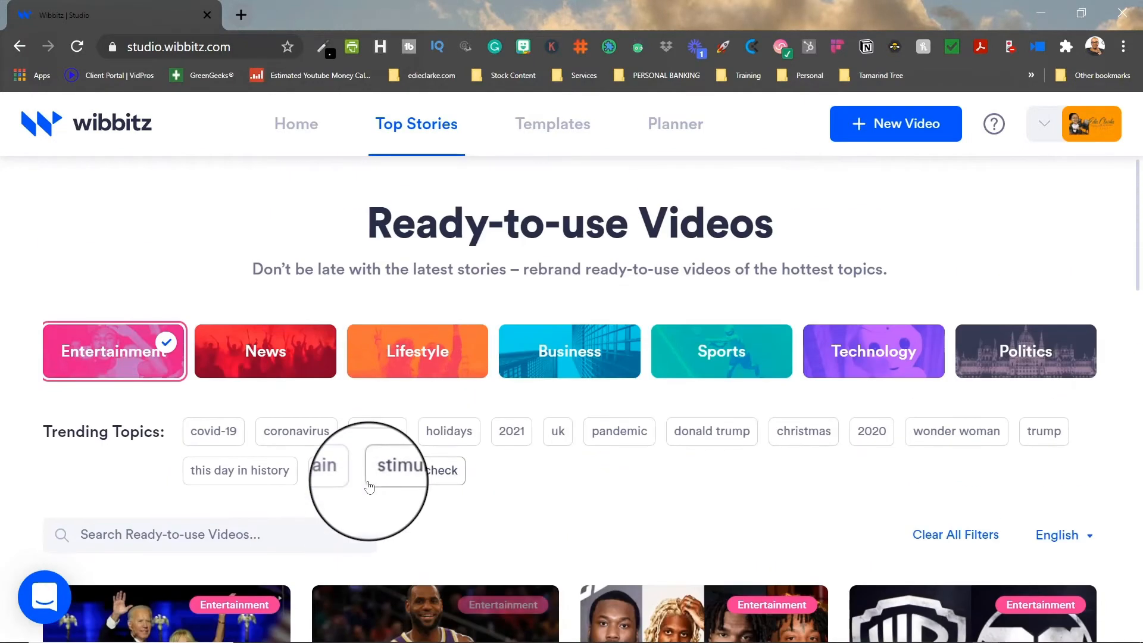
{"action": "left_click", "coordinate": [1010, 365]}
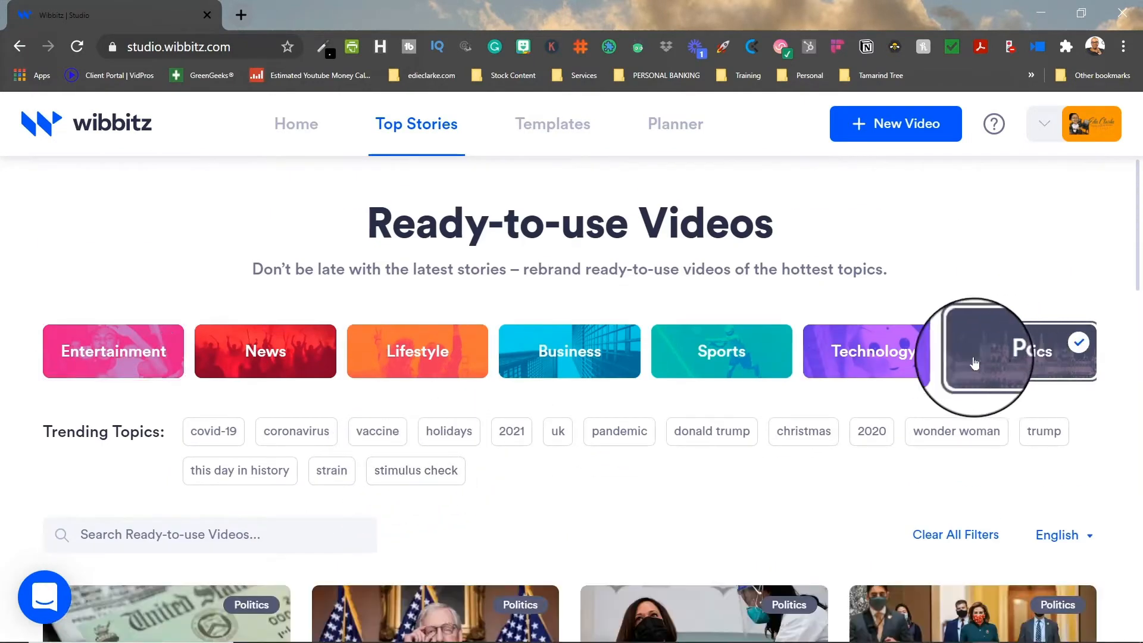
Browse the Politics stories and preview several of them to see which topics are offered
{"action": "scroll", "coordinate": [688, 415], "scroll_direction": "down", "scroll_amount": 1}
{"action": "scroll", "coordinate": [688, 415], "scroll_direction": "down", "scroll_amount": 4}
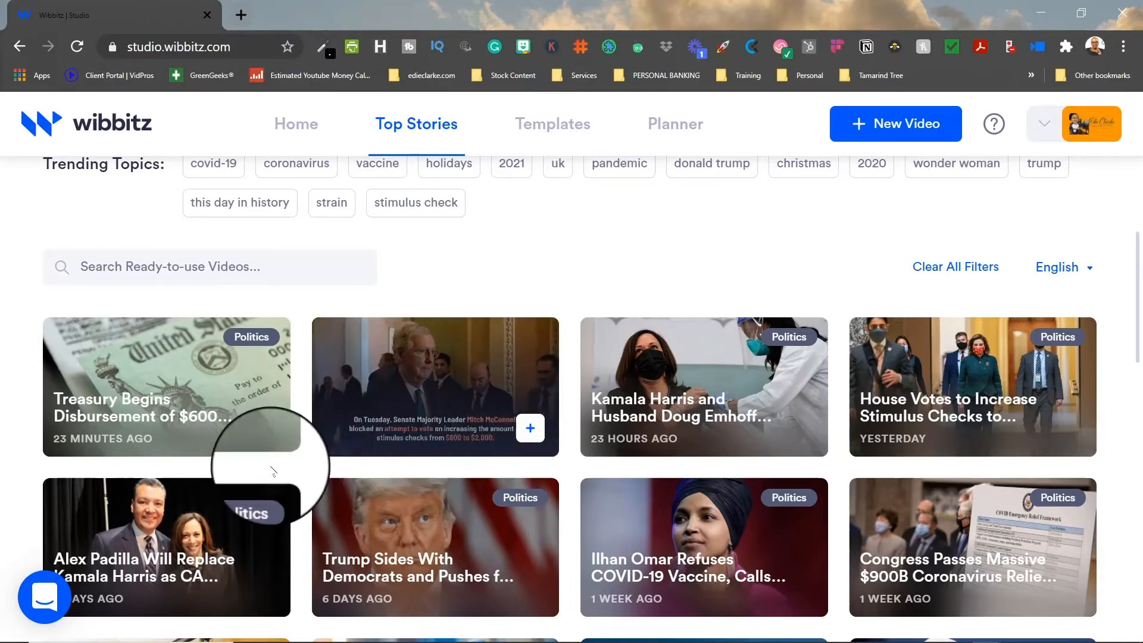
{"action": "mouse_move", "coordinate": [678, 555]}
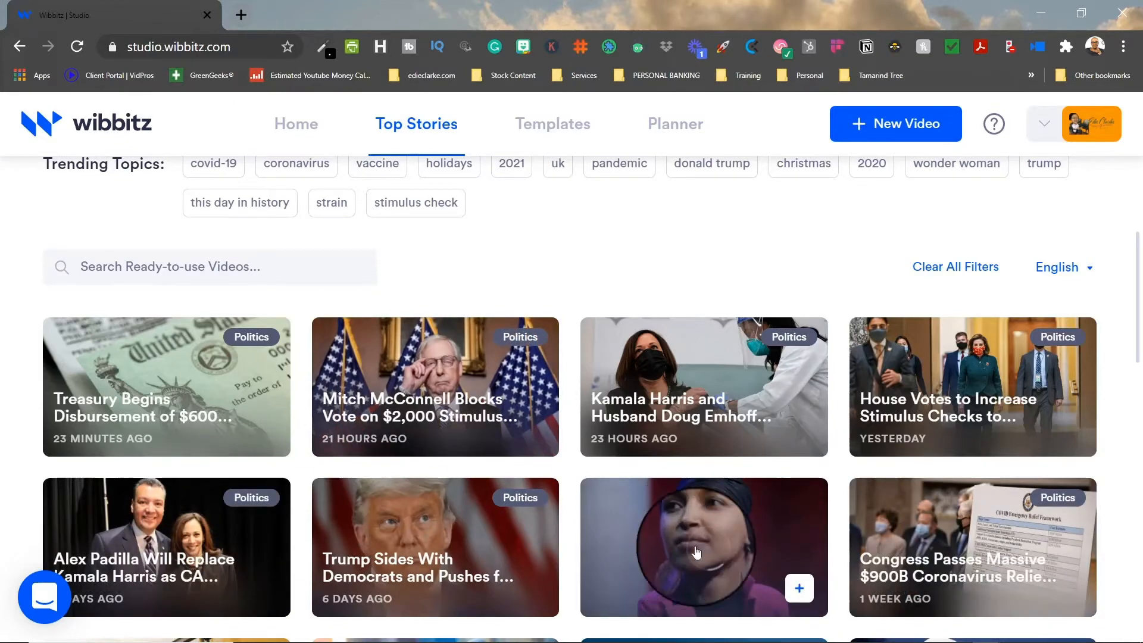
{"action": "mouse_move", "coordinate": [960, 489]}
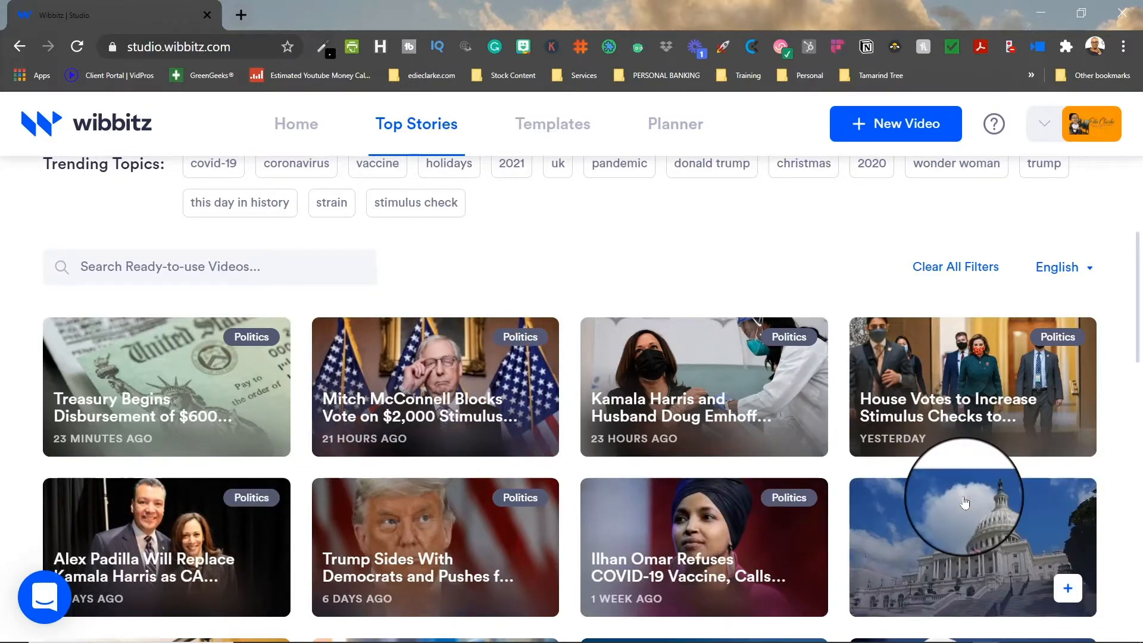
{"action": "scroll", "coordinate": [863, 441], "scroll_direction": "up", "scroll_amount": 5}
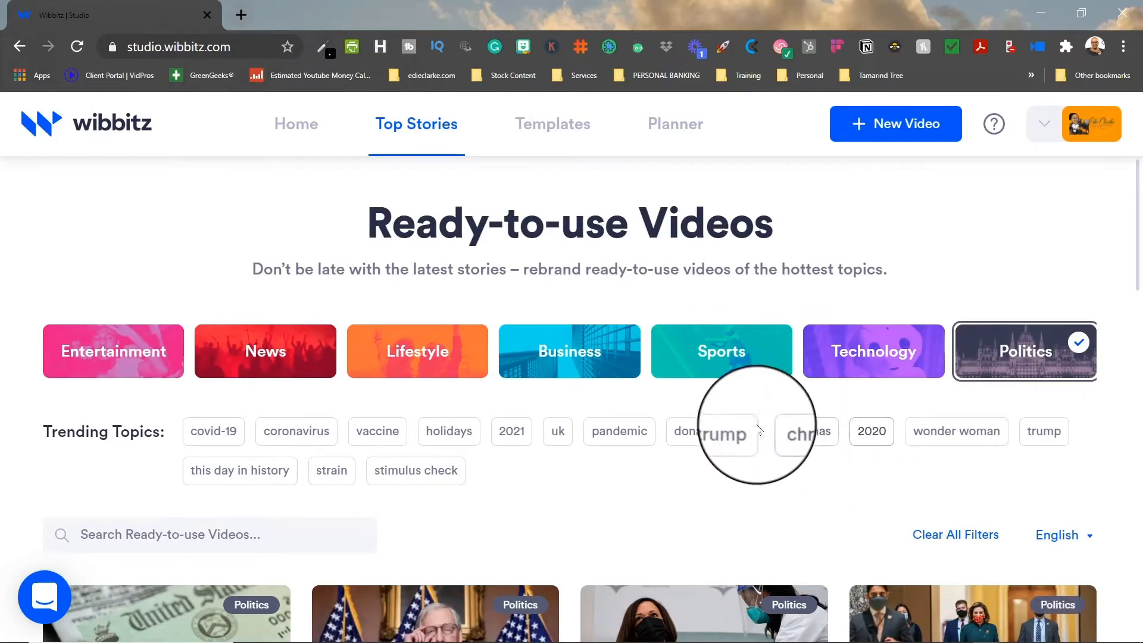
Switch the category filter to News and look through the ready-to-use News stories
{"action": "left_click", "coordinate": [263, 353]}
{"action": "left_click", "coordinate": [620, 430]}
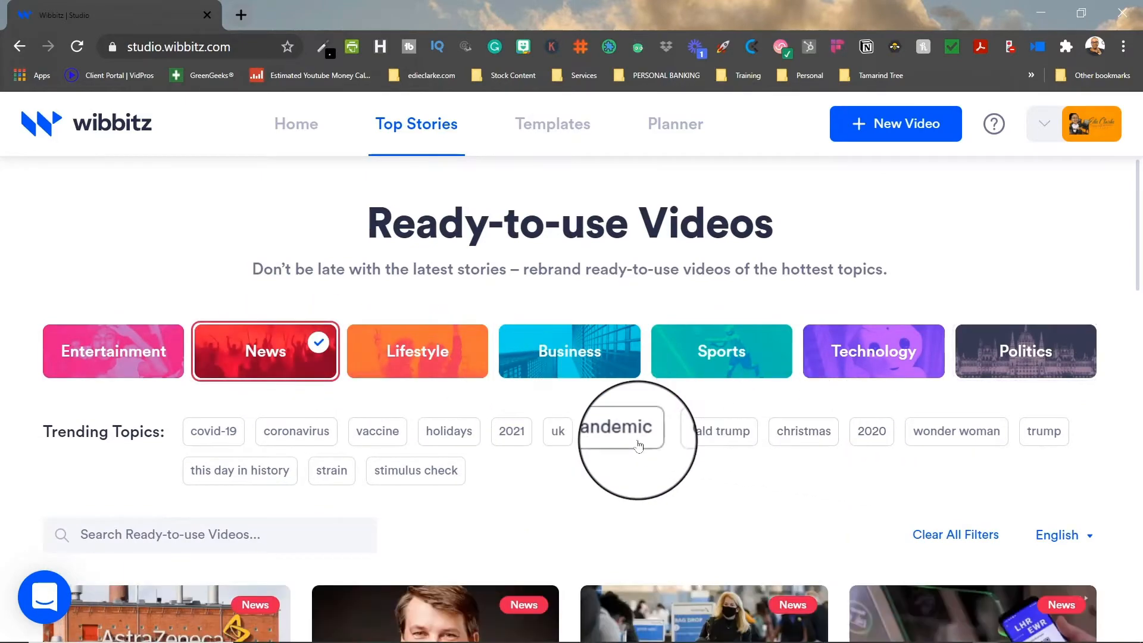
{"action": "scroll", "coordinate": [638, 446], "scroll_direction": "down", "scroll_amount": 5}
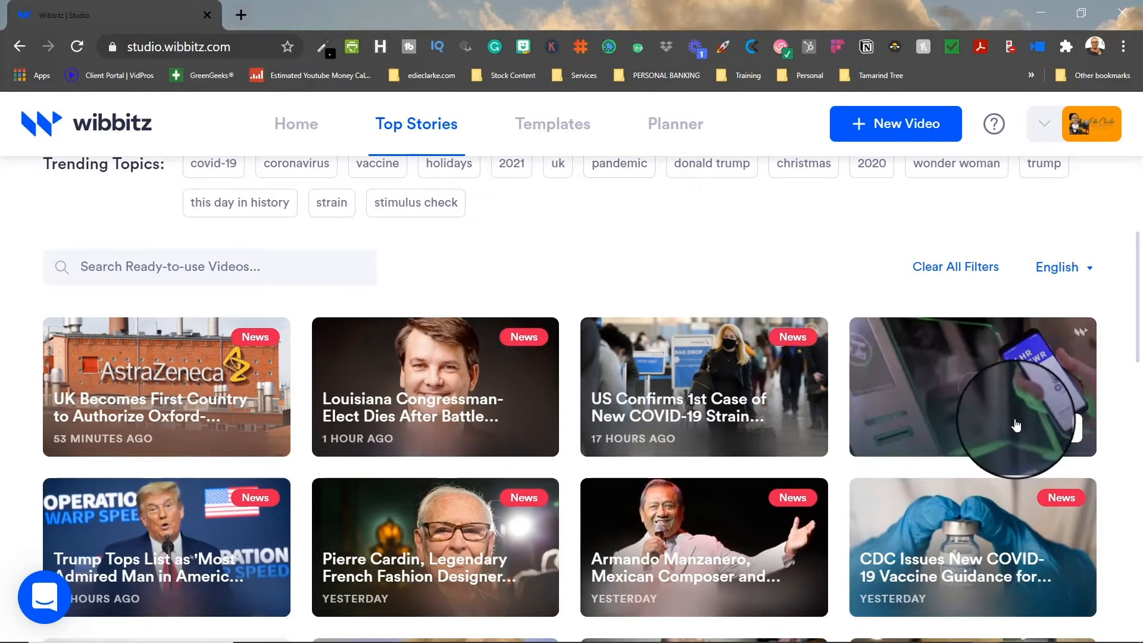
{"action": "scroll", "coordinate": [1020, 430], "scroll_direction": "up", "scroll_amount": 3}
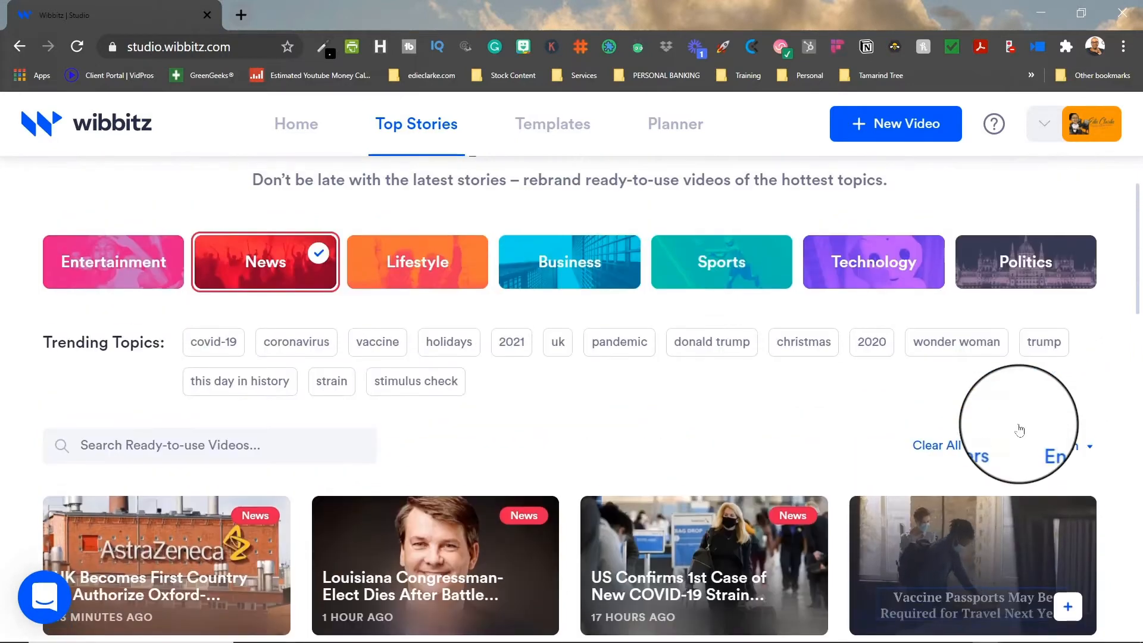
{"action": "scroll", "coordinate": [1020, 430], "scroll_direction": "up", "scroll_amount": 2}
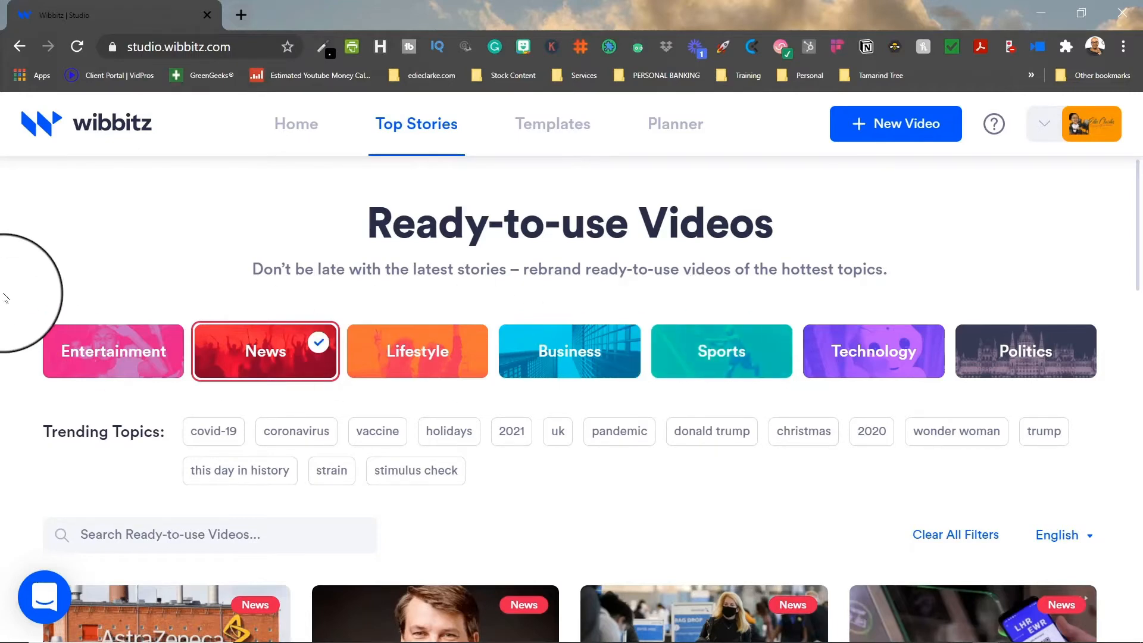
{"action": "scroll", "coordinate": [12, 292], "scroll_direction": "down", "scroll_amount": 3}
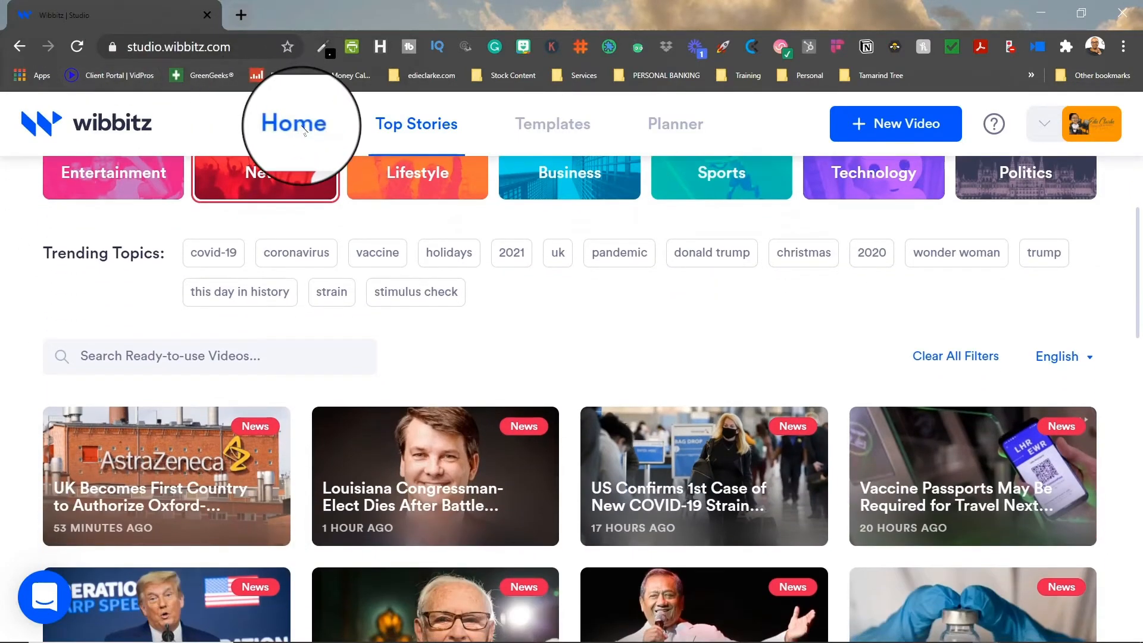
Find the video "How to Achieve Your New Year's Resolutions" among the Home page videos and open it for editing
{"action": "left_click", "coordinate": [304, 130]}
{"action": "scroll", "coordinate": [335, 189], "scroll_direction": "down", "scroll_amount": 3}
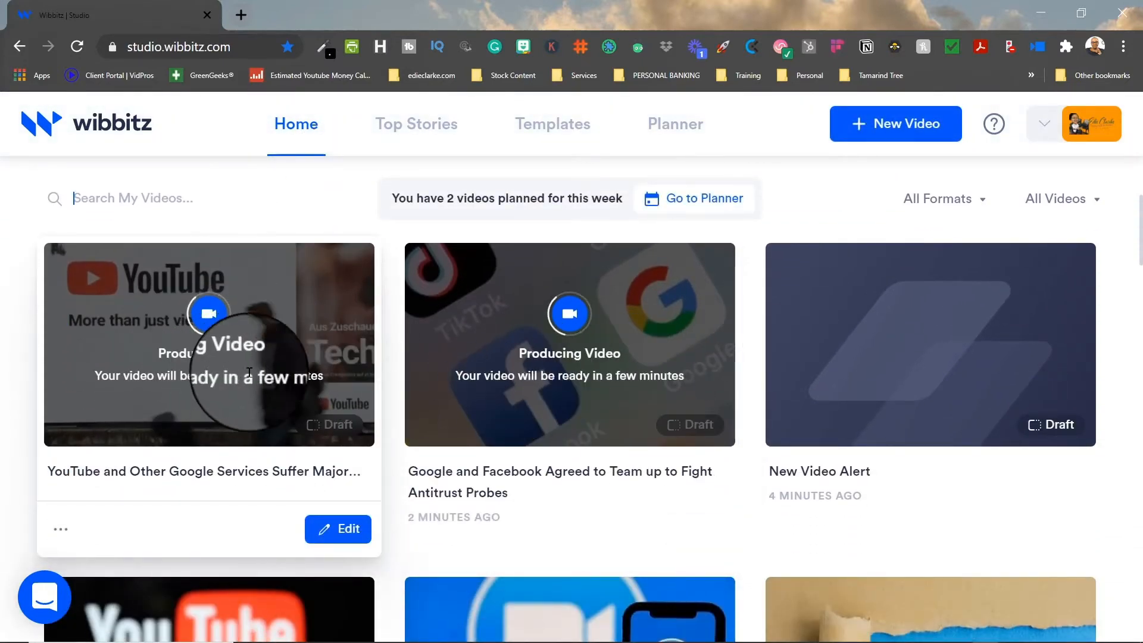
{"action": "scroll", "coordinate": [550, 356], "scroll_direction": "down", "scroll_amount": 5}
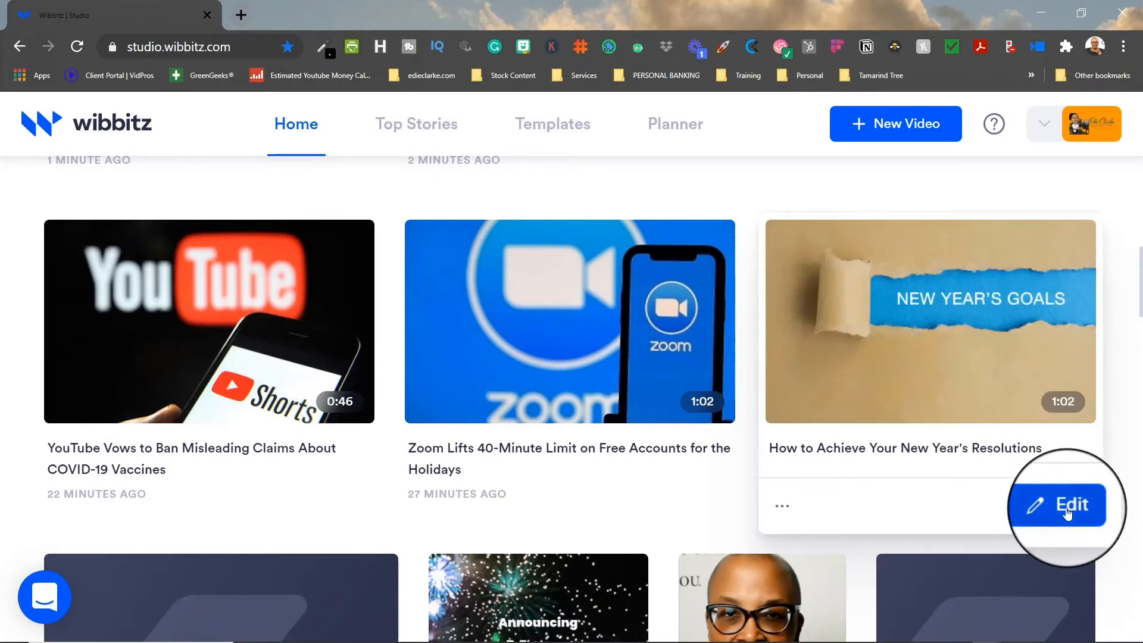
{"action": "left_click", "coordinate": [1068, 512]}
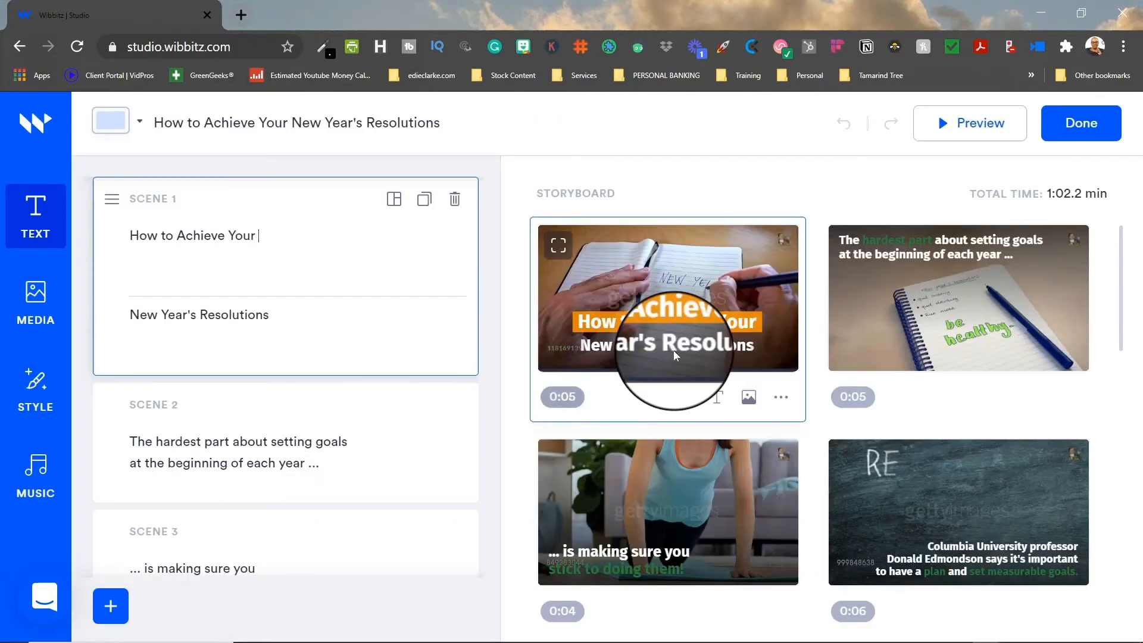
Review all storyboard scenes of the New Year's resolutions video, including their captions, images and durations
{"action": "scroll", "coordinate": [842, 331], "scroll_direction": "down", "scroll_amount": 3}
{"action": "scroll", "coordinate": [840, 337], "scroll_direction": "down", "scroll_amount": 3}
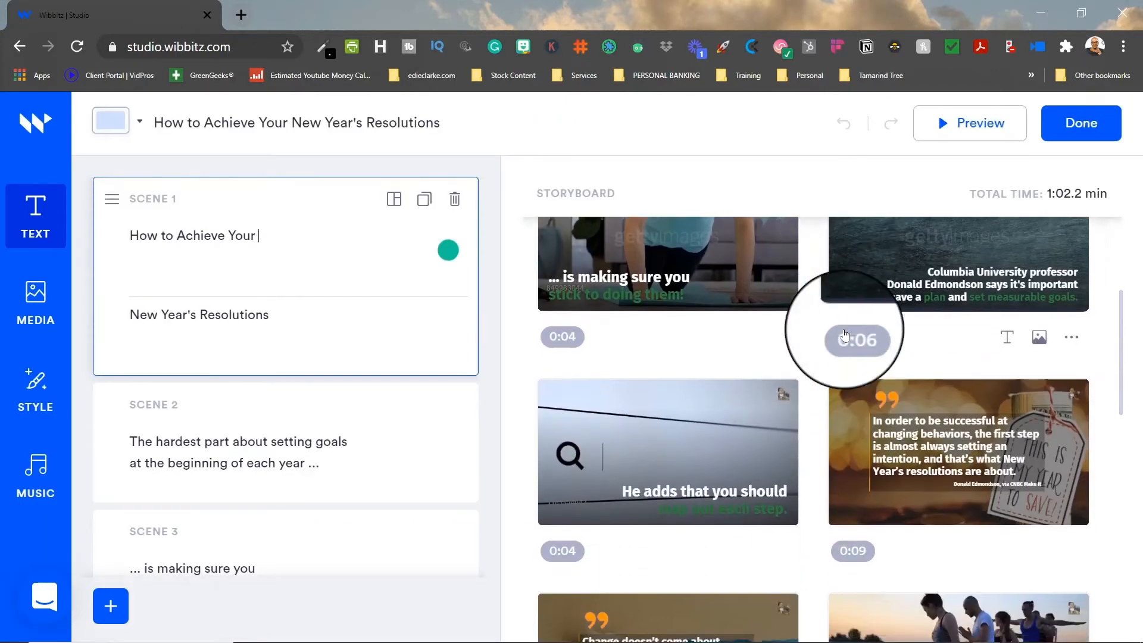
{"action": "scroll", "coordinate": [756, 405], "scroll_direction": "up", "scroll_amount": 5}
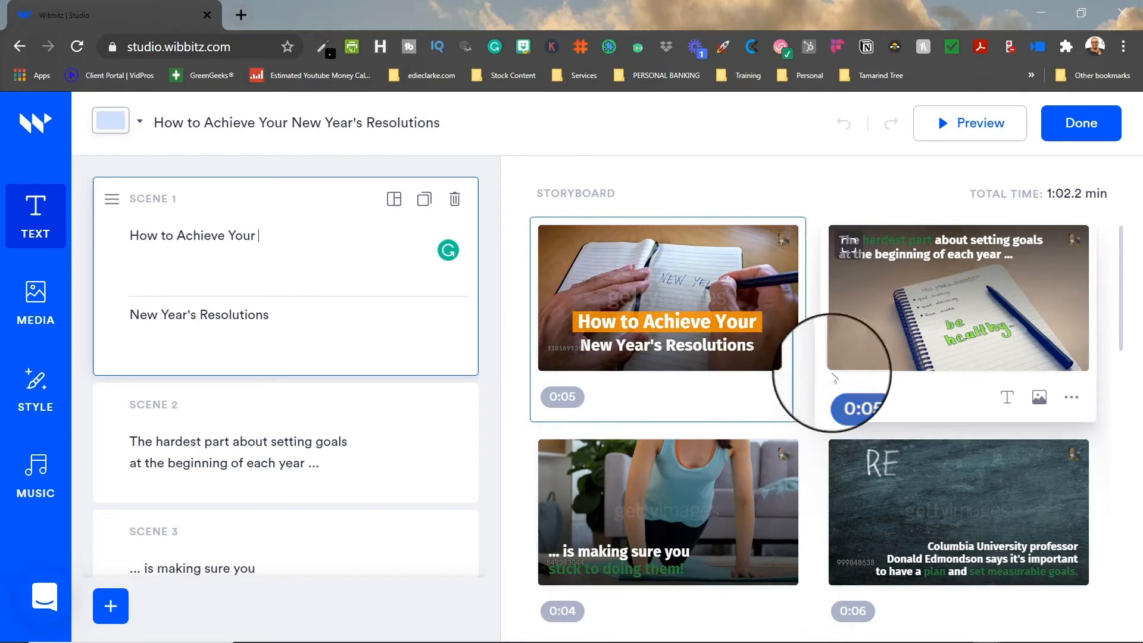
{"action": "scroll", "coordinate": [780, 366], "scroll_direction": "down", "scroll_amount": 5}
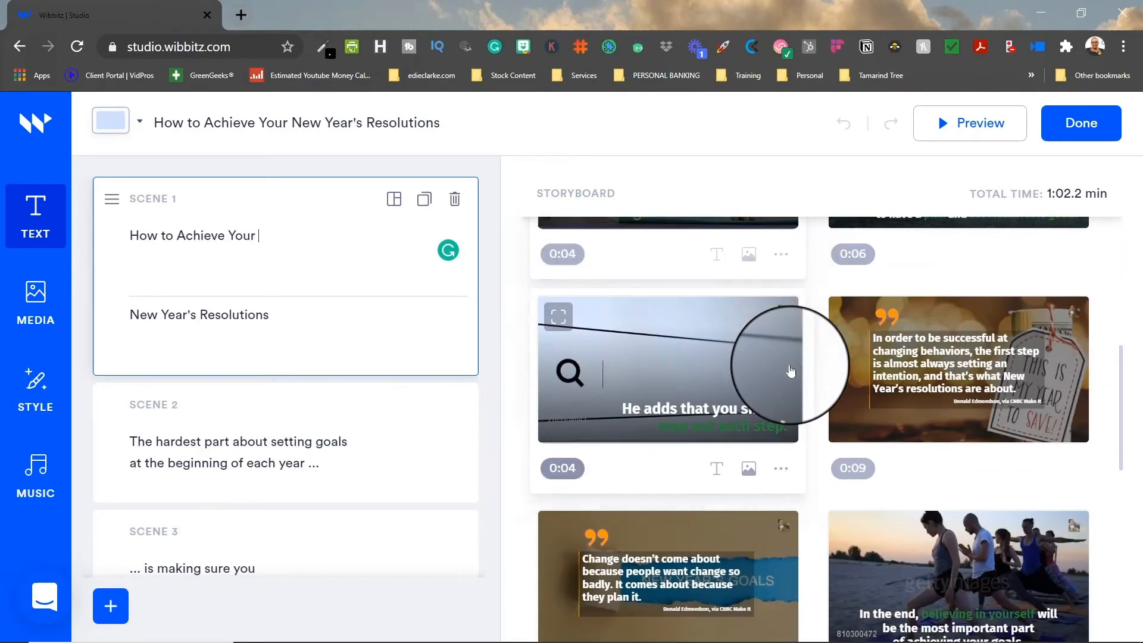
{"action": "scroll", "coordinate": [791, 371], "scroll_direction": "down", "scroll_amount": 6}
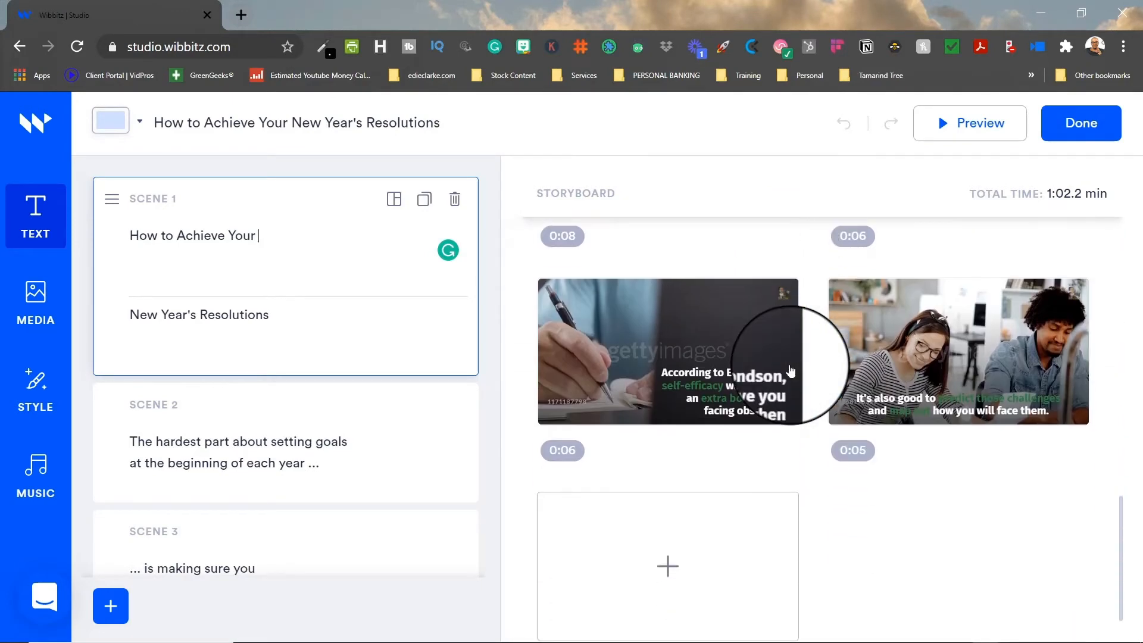
{"action": "scroll", "coordinate": [912, 416], "scroll_direction": "up", "scroll_amount": 5}
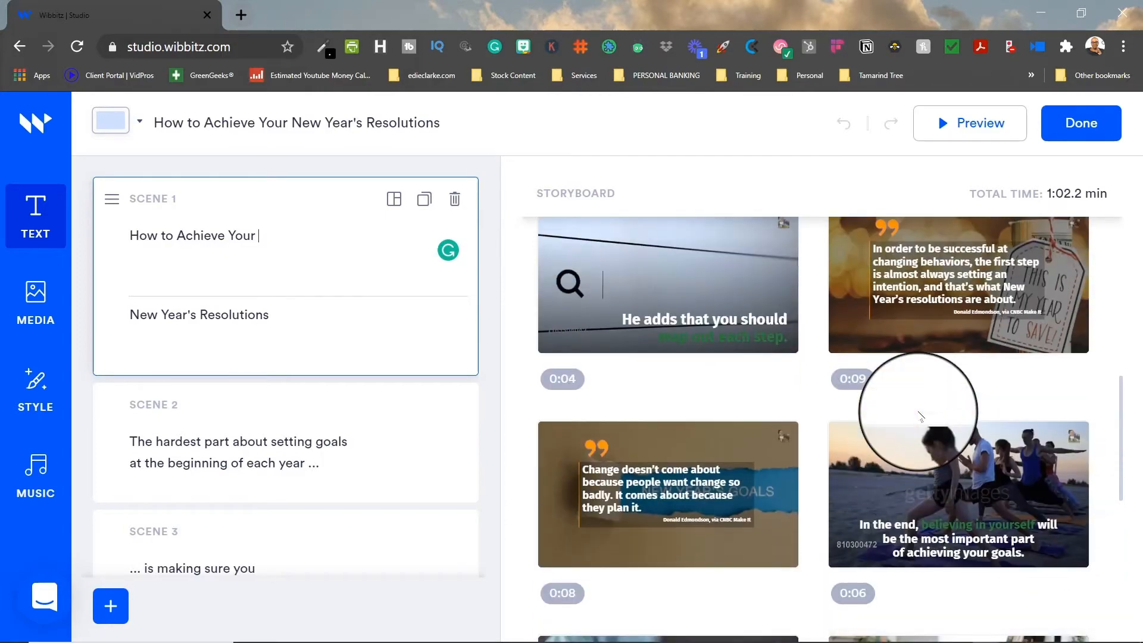
{"action": "scroll", "coordinate": [920, 415], "scroll_direction": "down", "scroll_amount": 5}
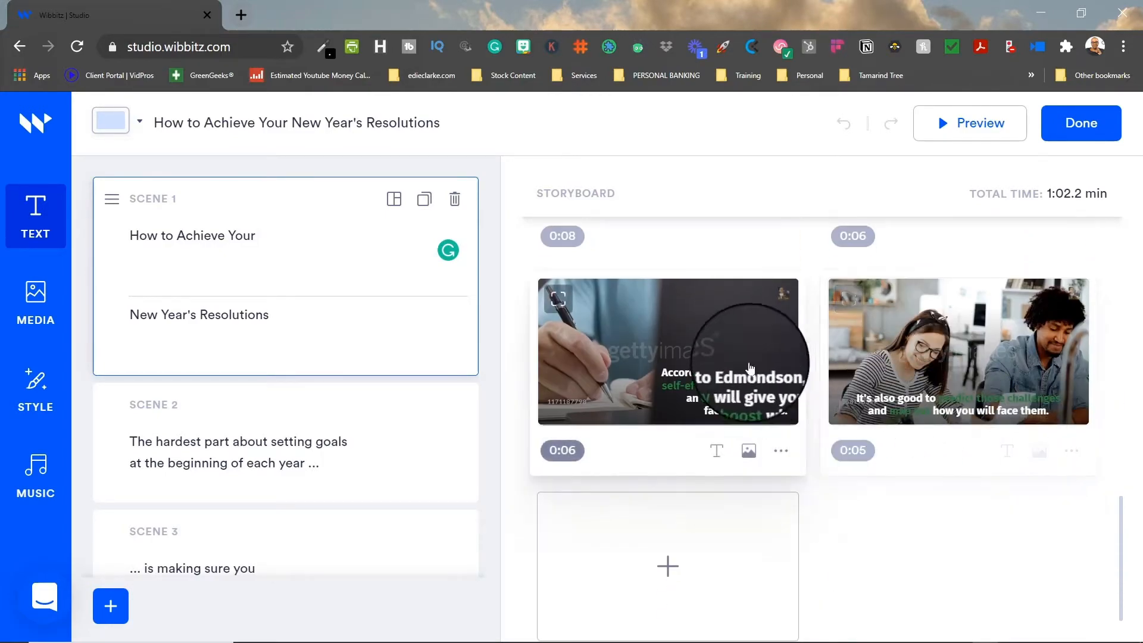
{"action": "scroll", "coordinate": [830, 304], "scroll_direction": "up", "scroll_amount": 5}
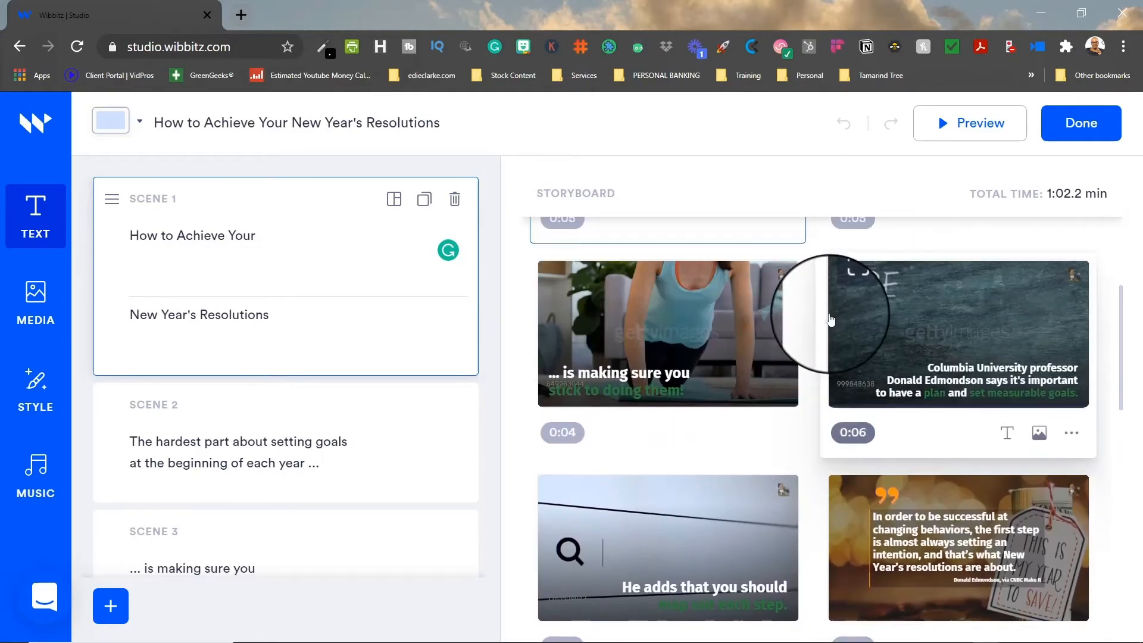
{"action": "scroll", "coordinate": [829, 325], "scroll_direction": "up", "scroll_amount": 3}
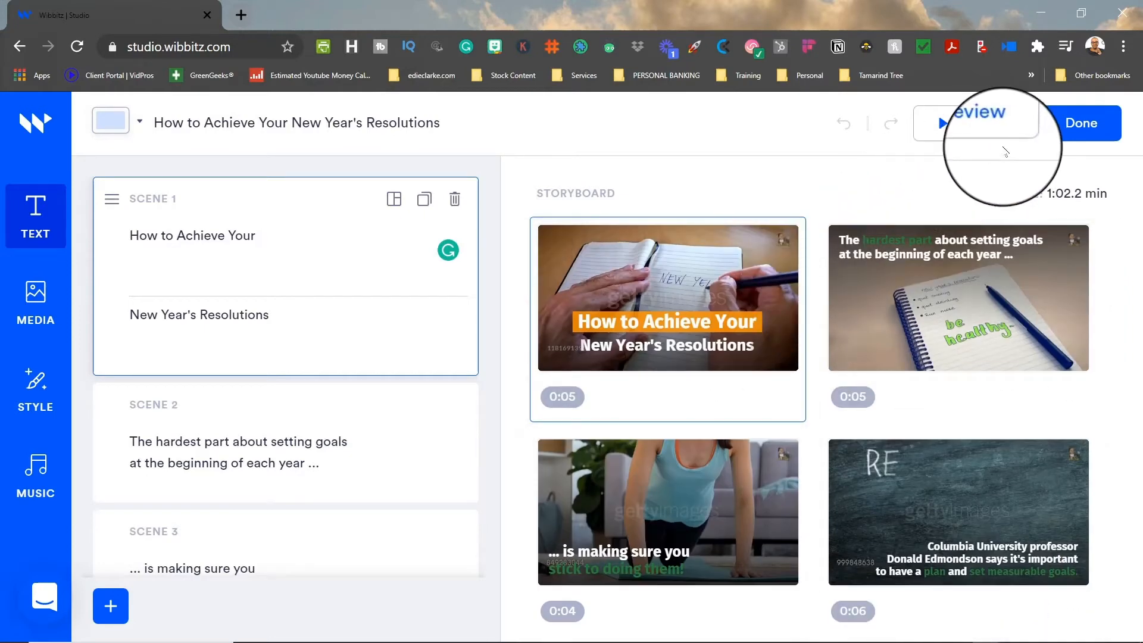
Finish editing the New Year's resolutions video, send it to production and look over its details
{"action": "left_click", "coordinate": [1071, 124]}
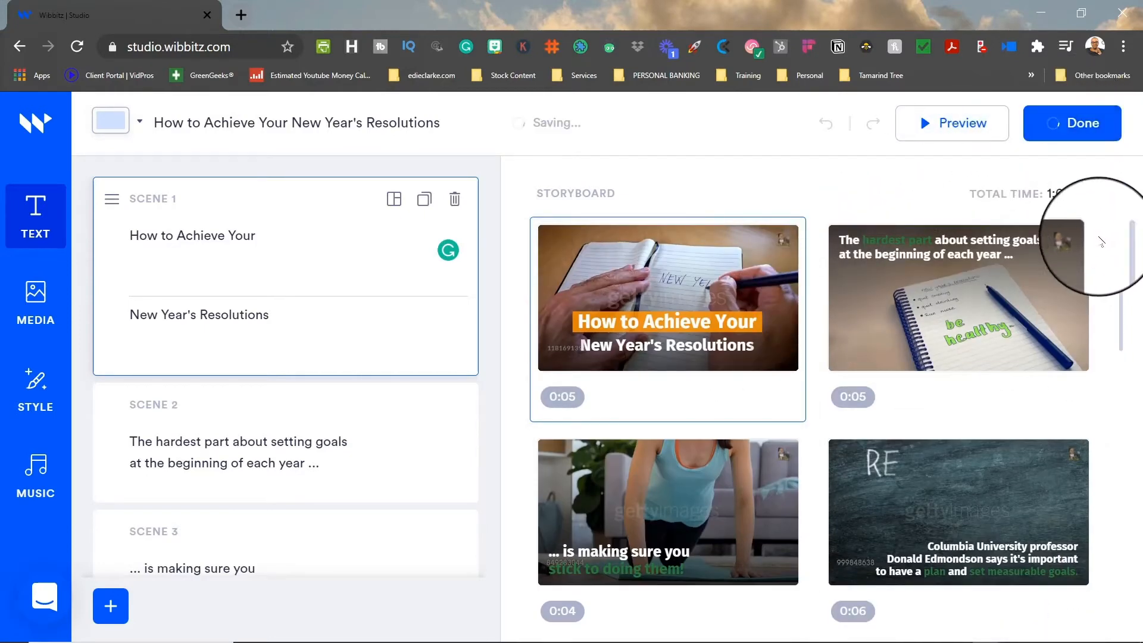
{"action": "mouse_move", "coordinate": [1040, 262]}
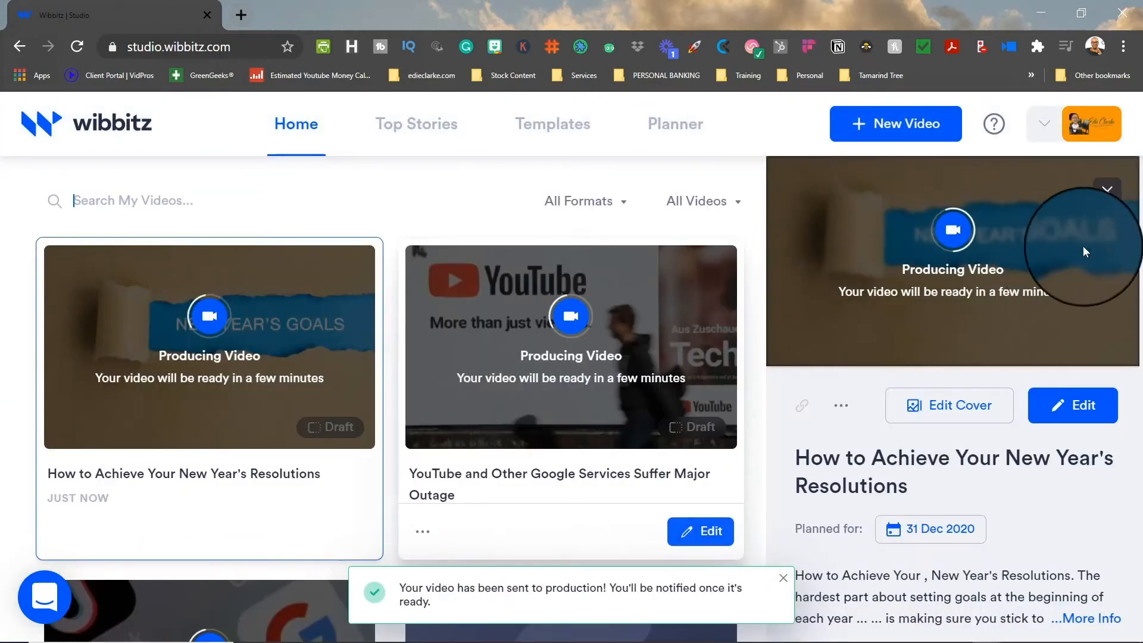
{"action": "scroll", "coordinate": [1033, 351], "scroll_direction": "down", "scroll_amount": 3}
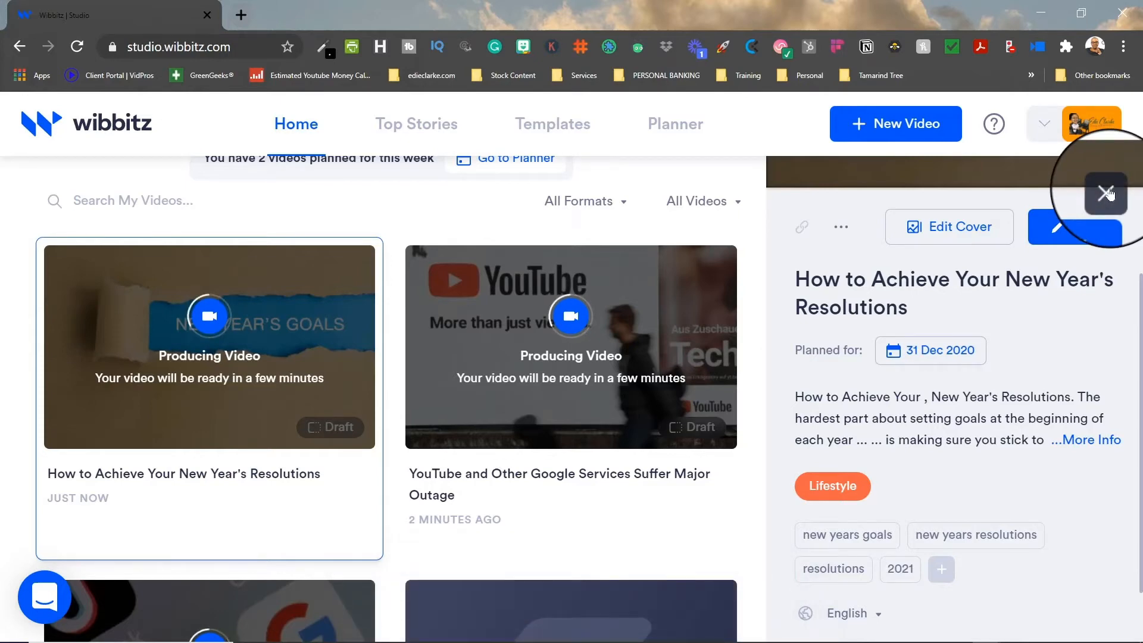
Check the additional actions offered for the New Year's resolutions video, including Download, and close its details
{"action": "left_click", "coordinate": [842, 227]}
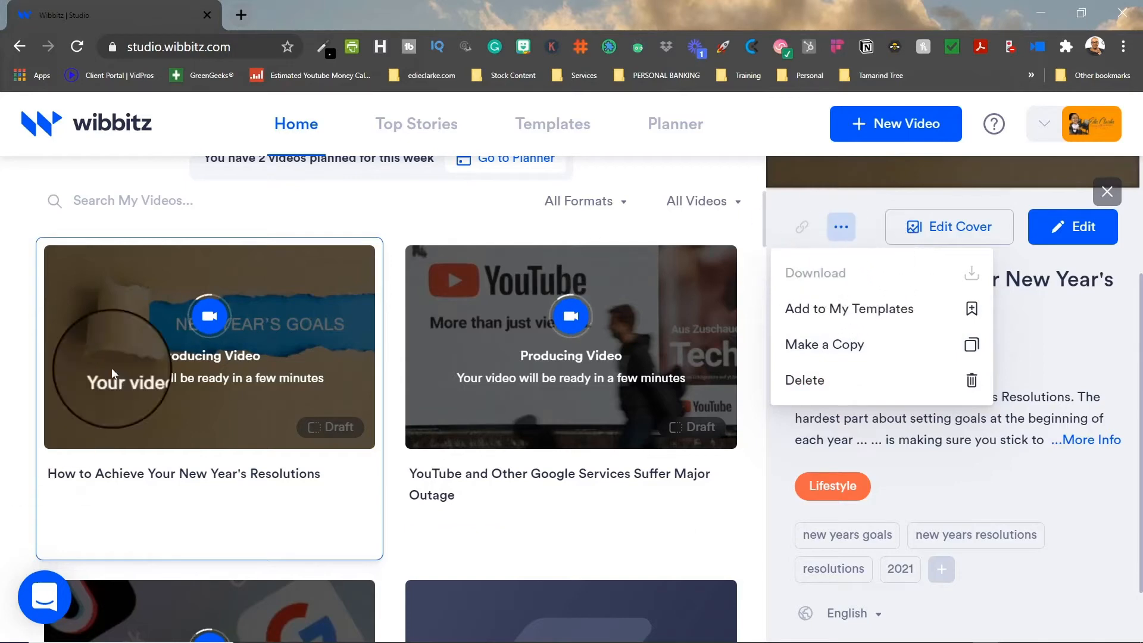
{"action": "left_click", "coordinate": [210, 342]}
{"action": "left_click", "coordinate": [841, 227]}
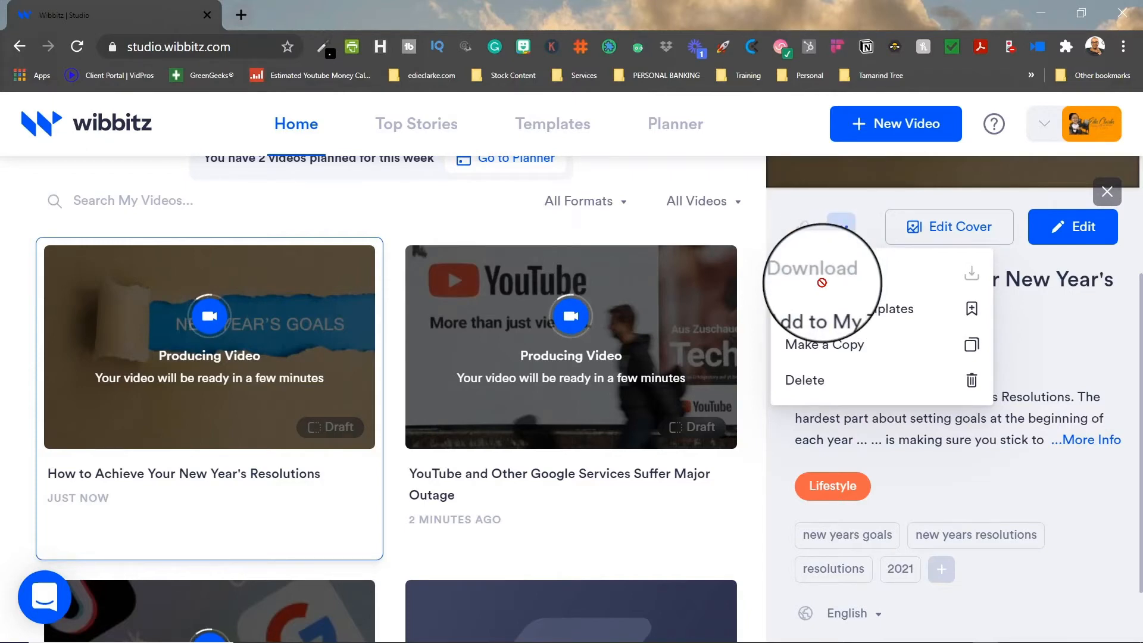
{"action": "left_click", "coordinate": [1126, 212]}
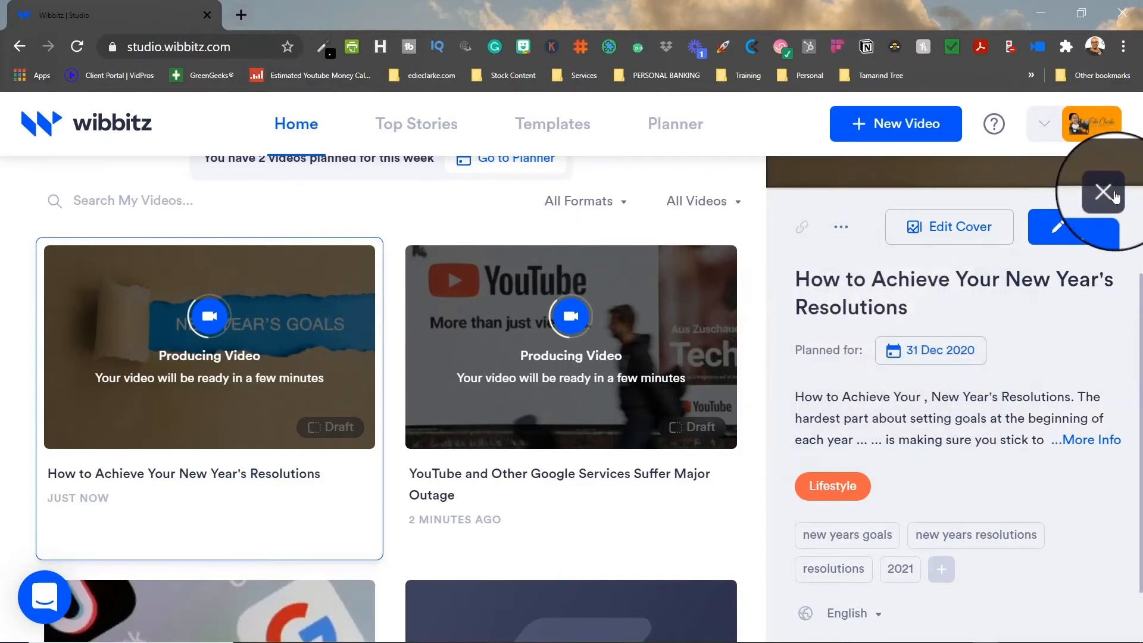
{"action": "left_click", "coordinate": [1114, 196]}
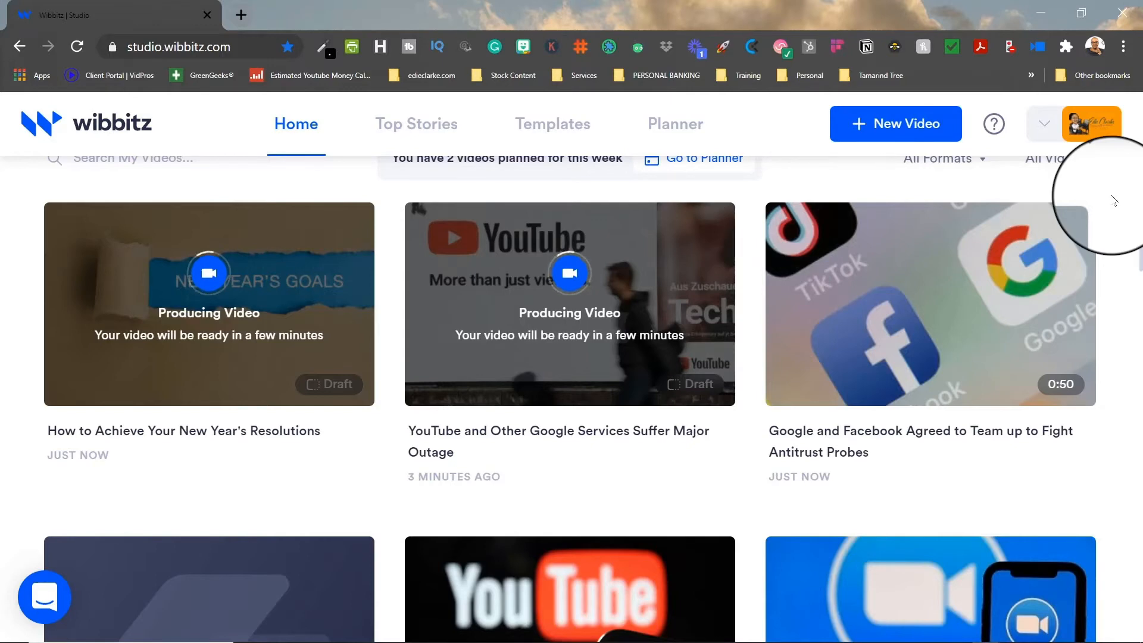
Plan a video titled "Test" for 8 January 2021 in the Planner and create it for immediate editing
{"action": "left_click", "coordinate": [689, 123]}
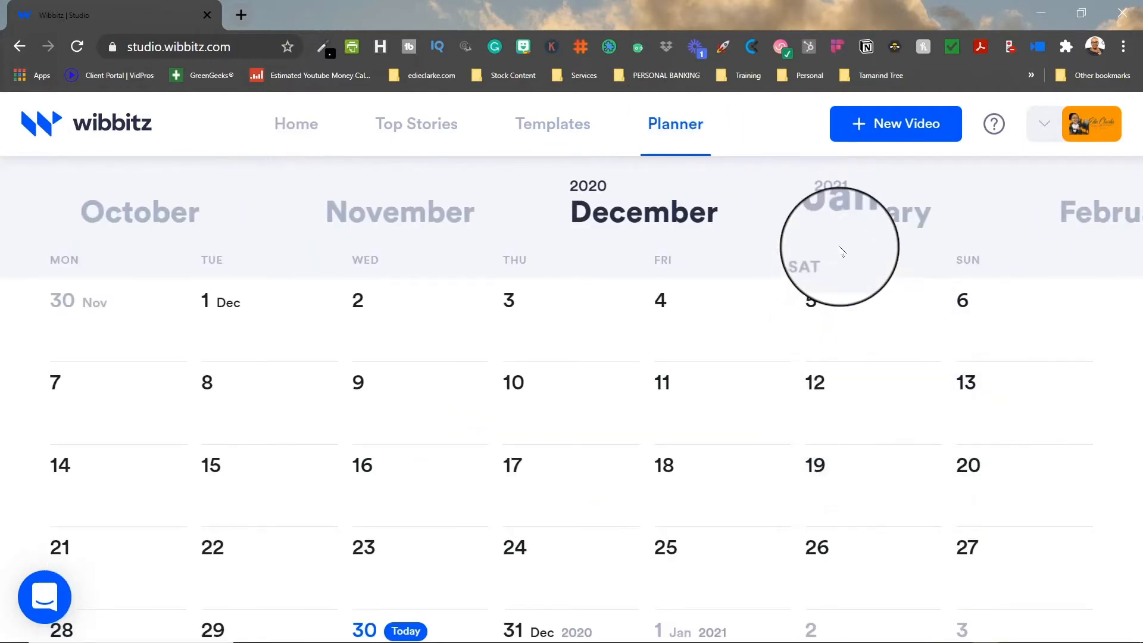
{"action": "left_click", "coordinate": [842, 230]}
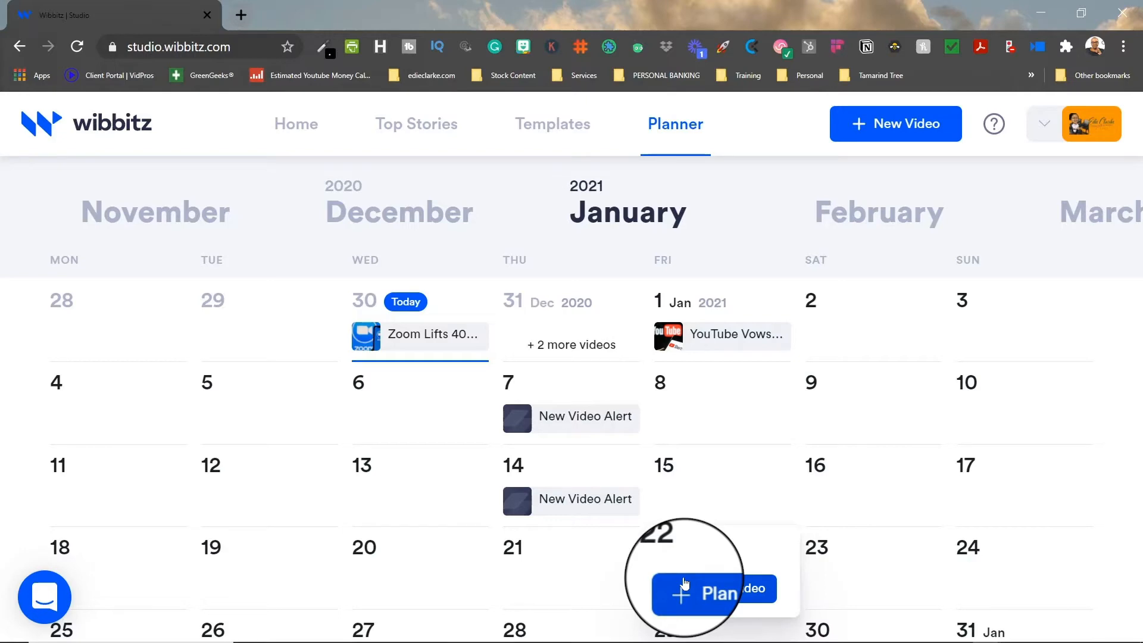
{"action": "mouse_move", "coordinate": [696, 427]}
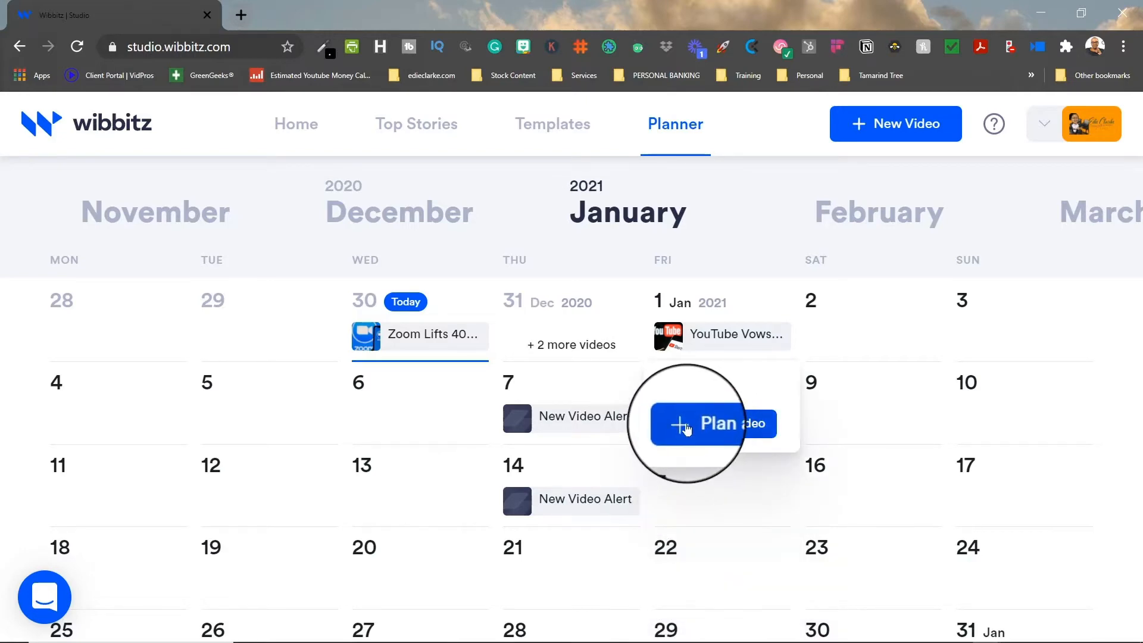
{"action": "left_click", "coordinate": [685, 426]}
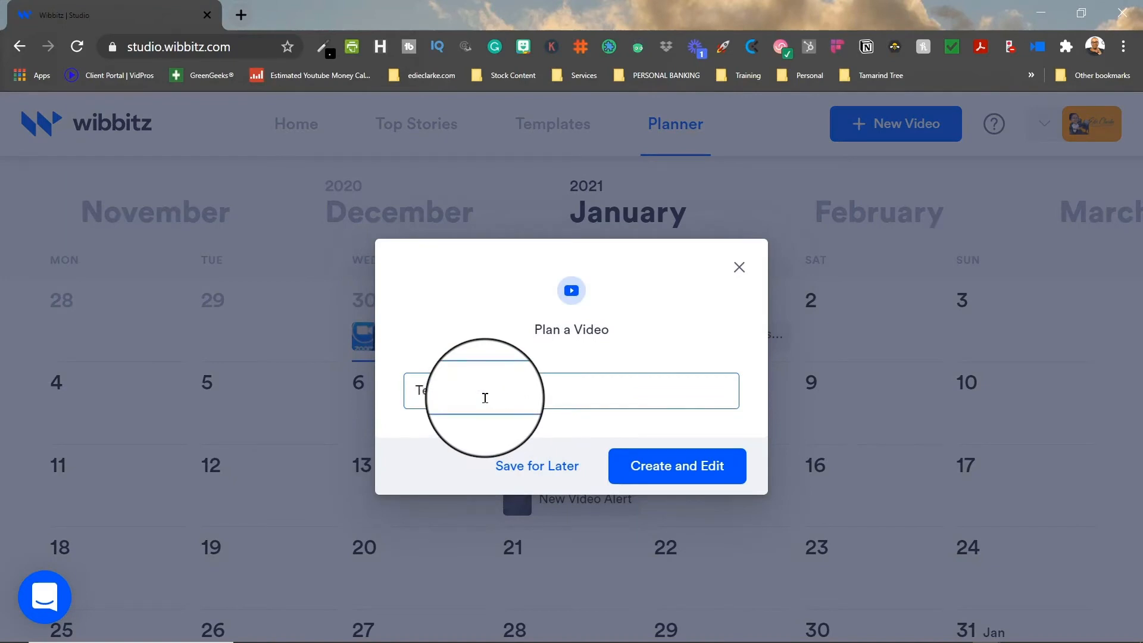
{"action": "left_click", "coordinate": [671, 470]}
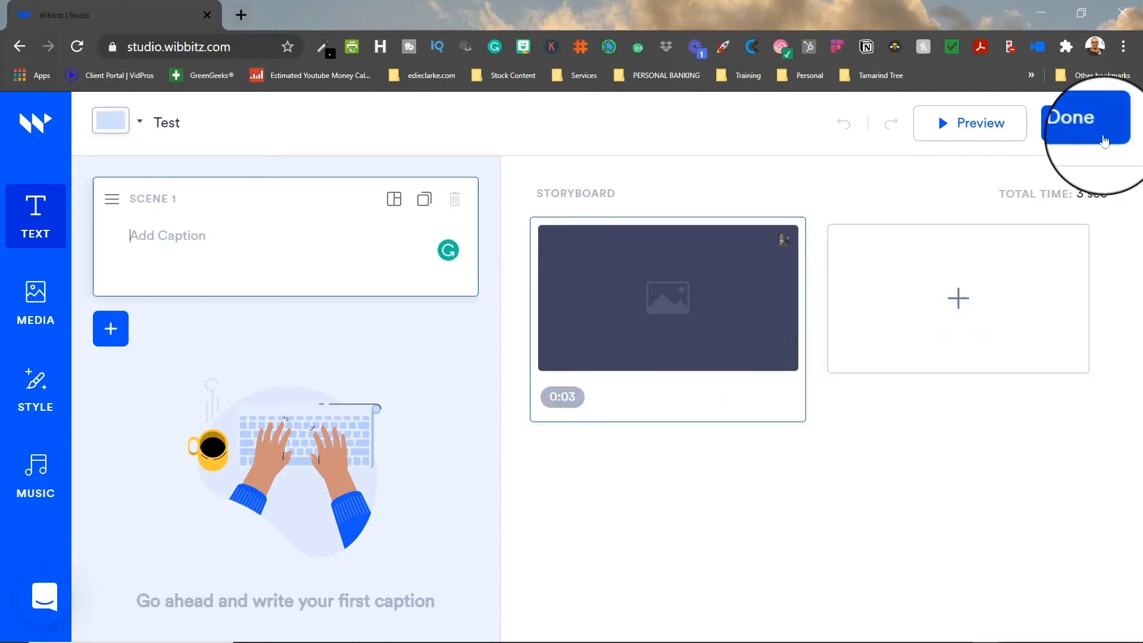
Leave the editor for the Home page and look through the list of existing videos
{"action": "left_click", "coordinate": [19, 46]}
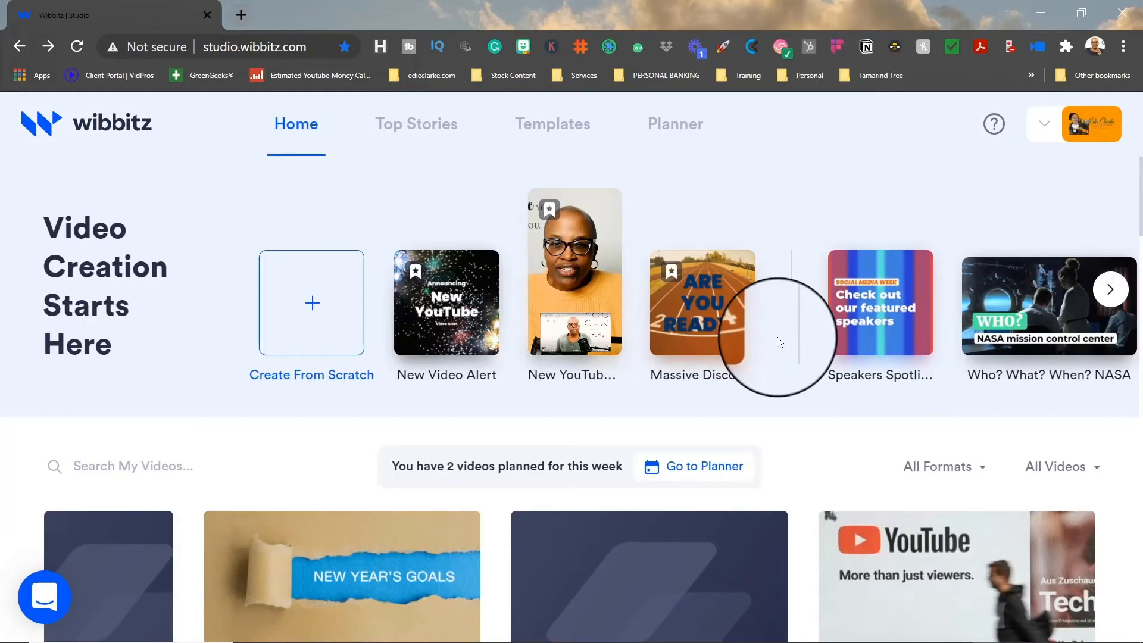
{"action": "scroll", "coordinate": [969, 381], "scroll_direction": "down", "scroll_amount": 15}
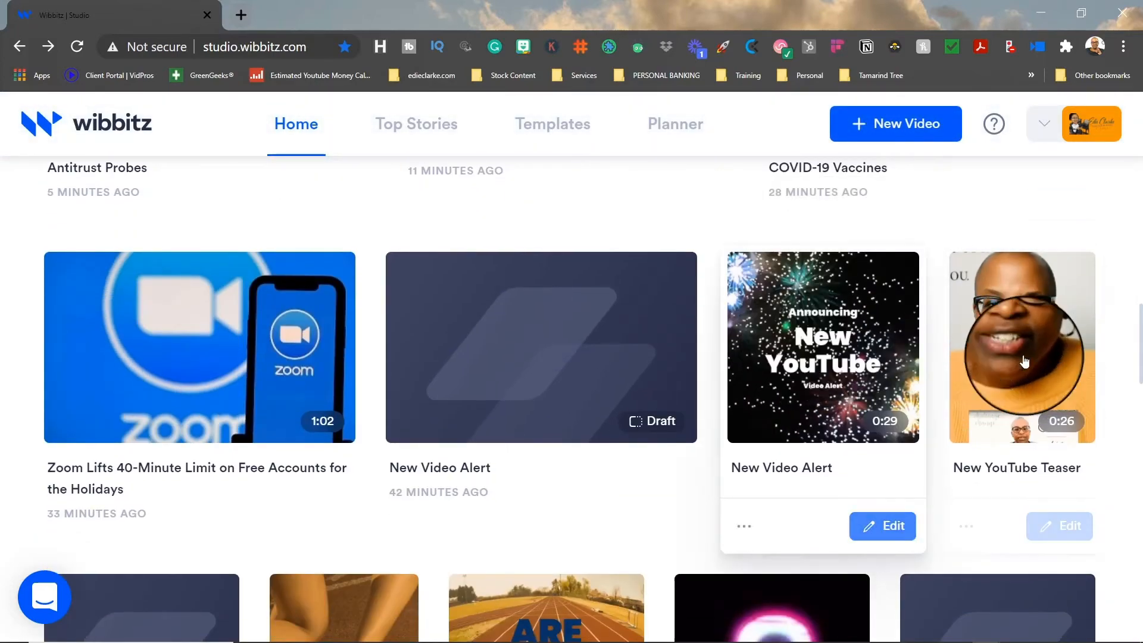
{"action": "scroll", "coordinate": [556, 226], "scroll_direction": "up", "scroll_amount": 15}
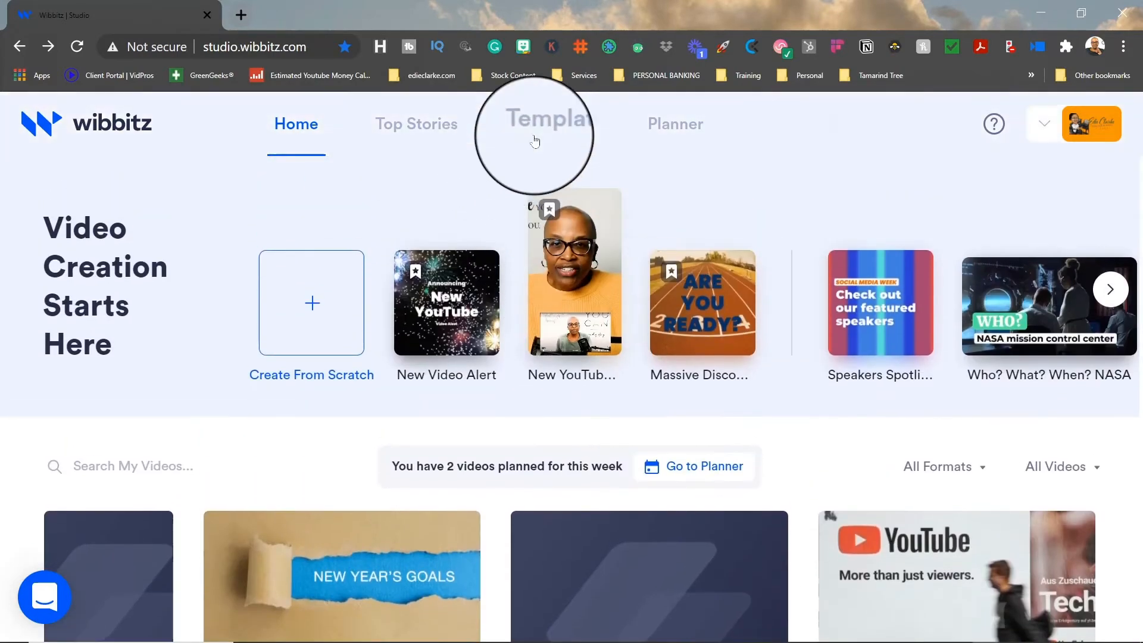
Look over the saved templates under My Templates and return to the Home page
{"action": "left_click", "coordinate": [544, 126]}
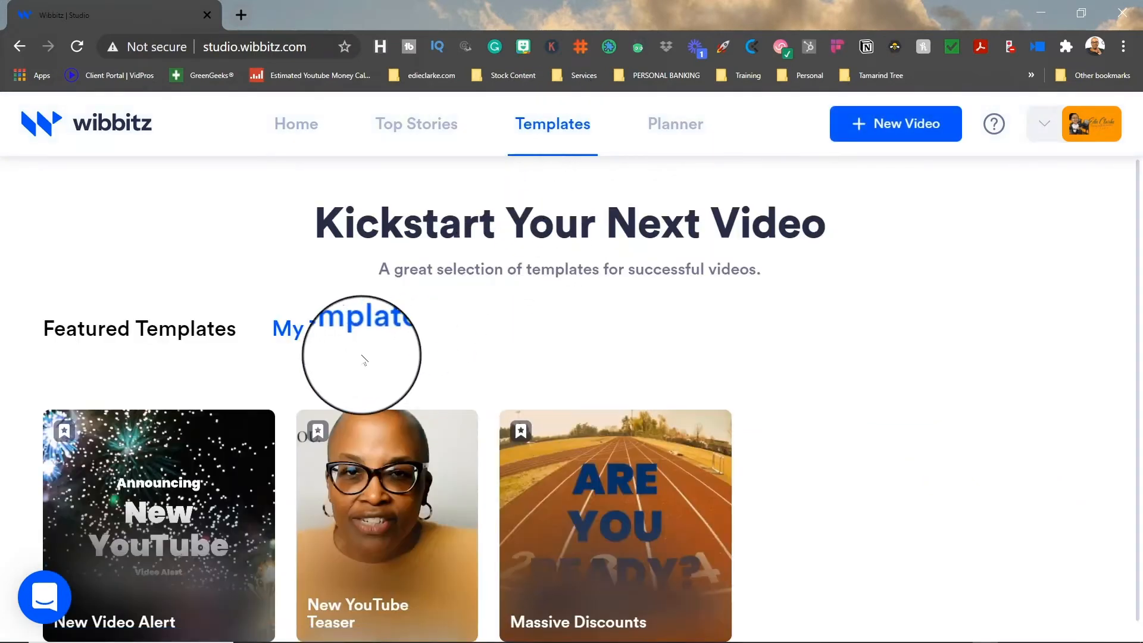
{"action": "scroll", "coordinate": [417, 429], "scroll_direction": "down", "scroll_amount": 1}
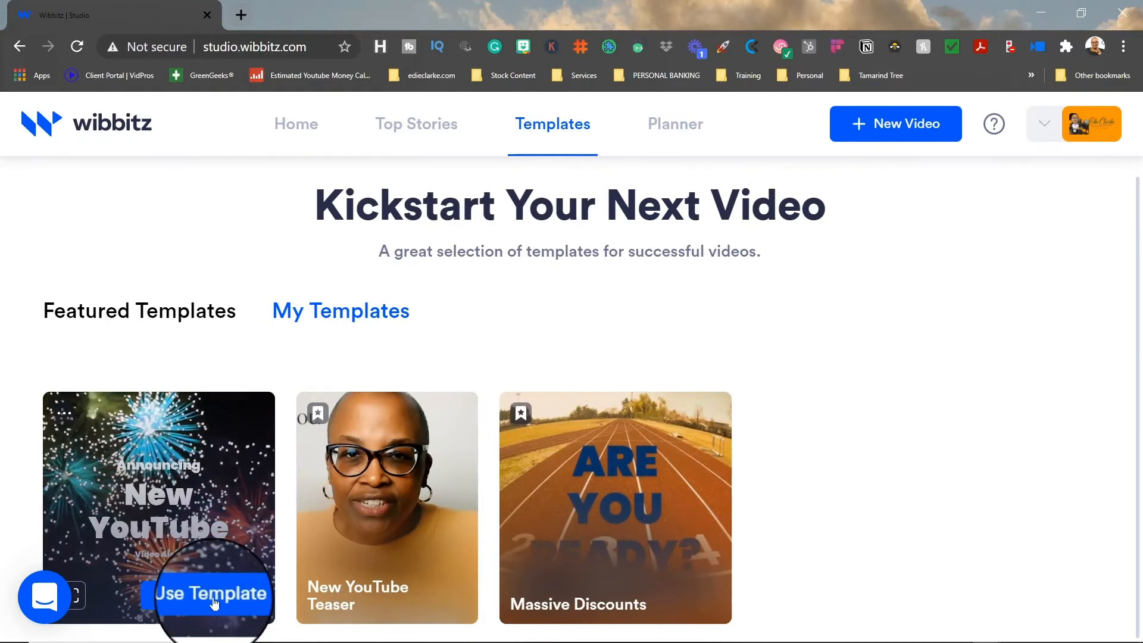
{"action": "left_click", "coordinate": [288, 137]}
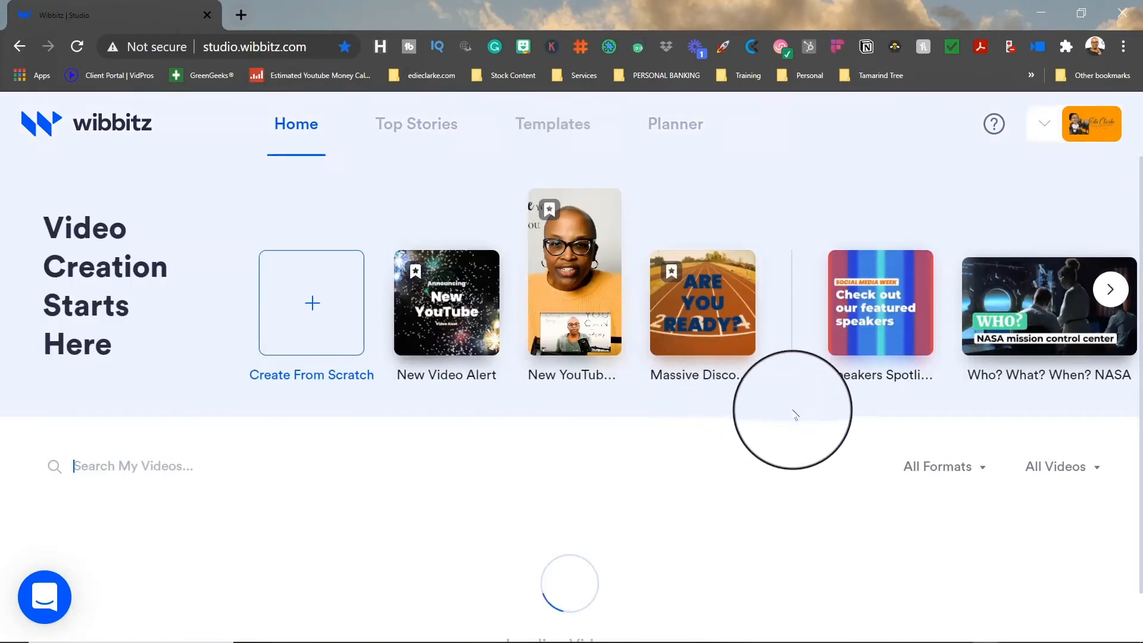
Make a copy of the finished 0:29 New Video Alert video, declining the offer to save it as a template
{"action": "scroll", "coordinate": [774, 417], "scroll_direction": "down", "scroll_amount": 3}
{"action": "scroll", "coordinate": [799, 415], "scroll_direction": "down", "scroll_amount": 12}
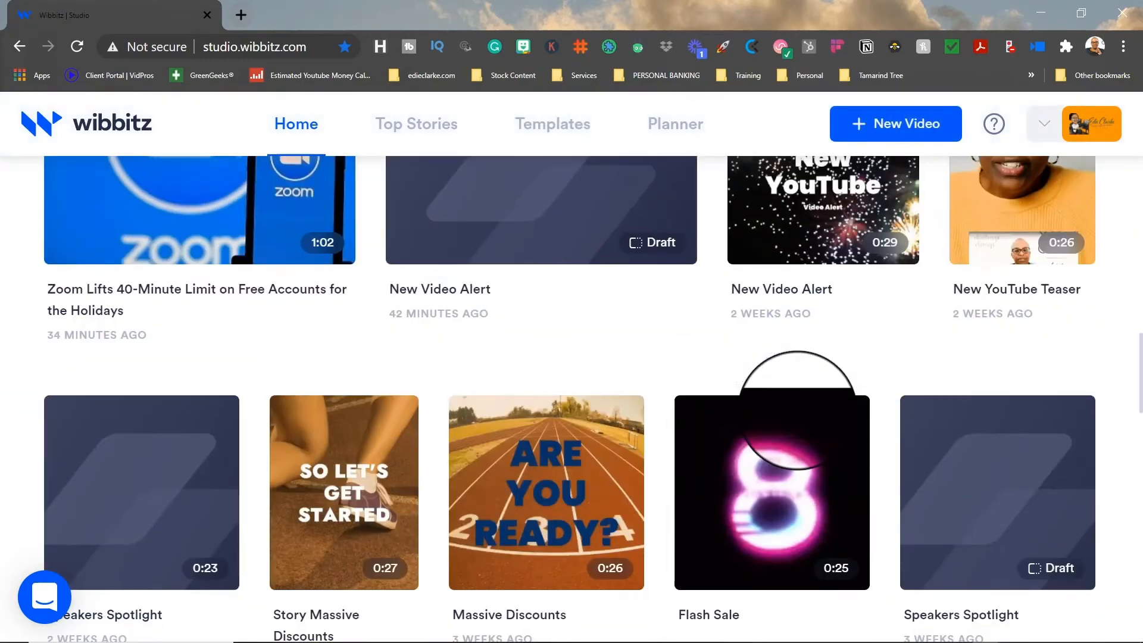
{"action": "scroll", "coordinate": [796, 409], "scroll_direction": "up", "scroll_amount": 3}
{"action": "scroll", "coordinate": [836, 432], "scroll_direction": "up", "scroll_amount": 2}
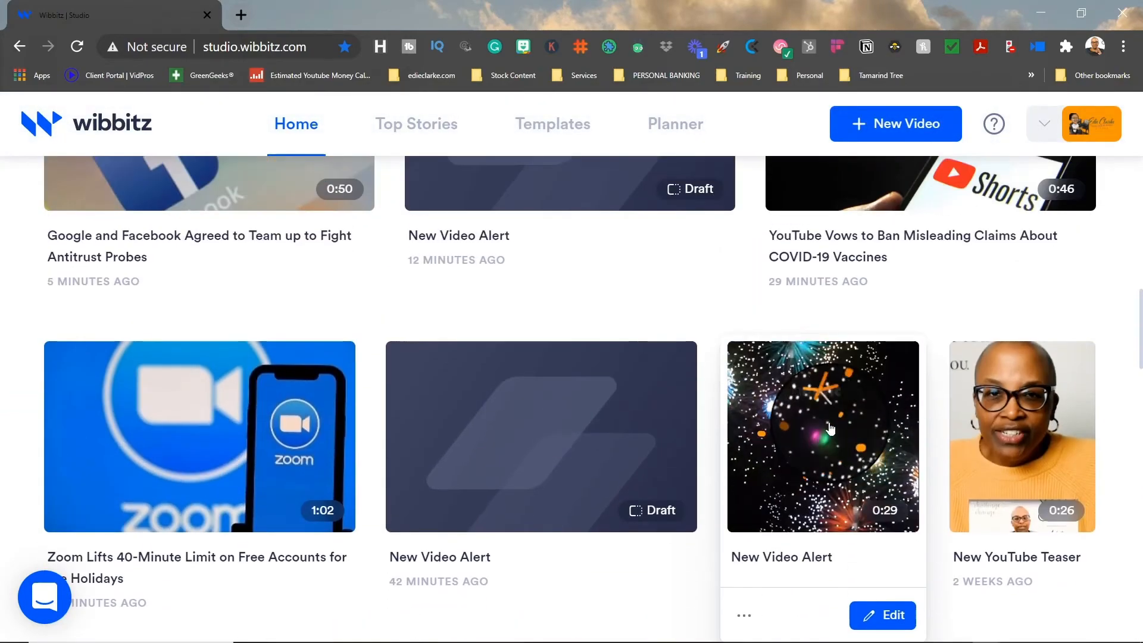
{"action": "scroll", "coordinate": [799, 445], "scroll_direction": "down", "scroll_amount": 3}
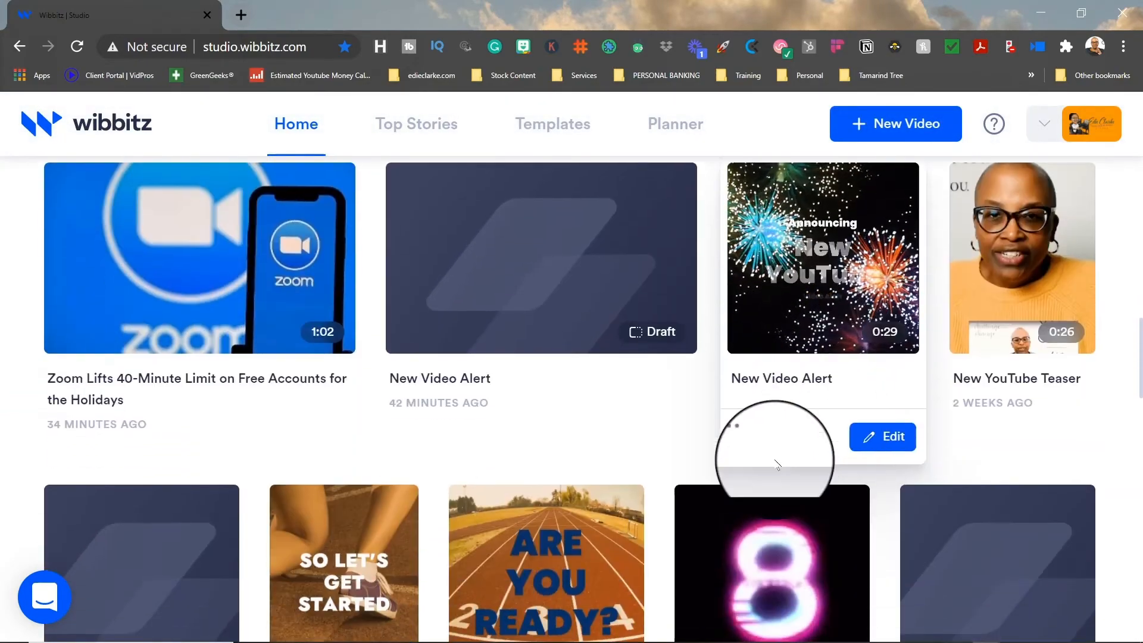
{"action": "left_click", "coordinate": [744, 440]}
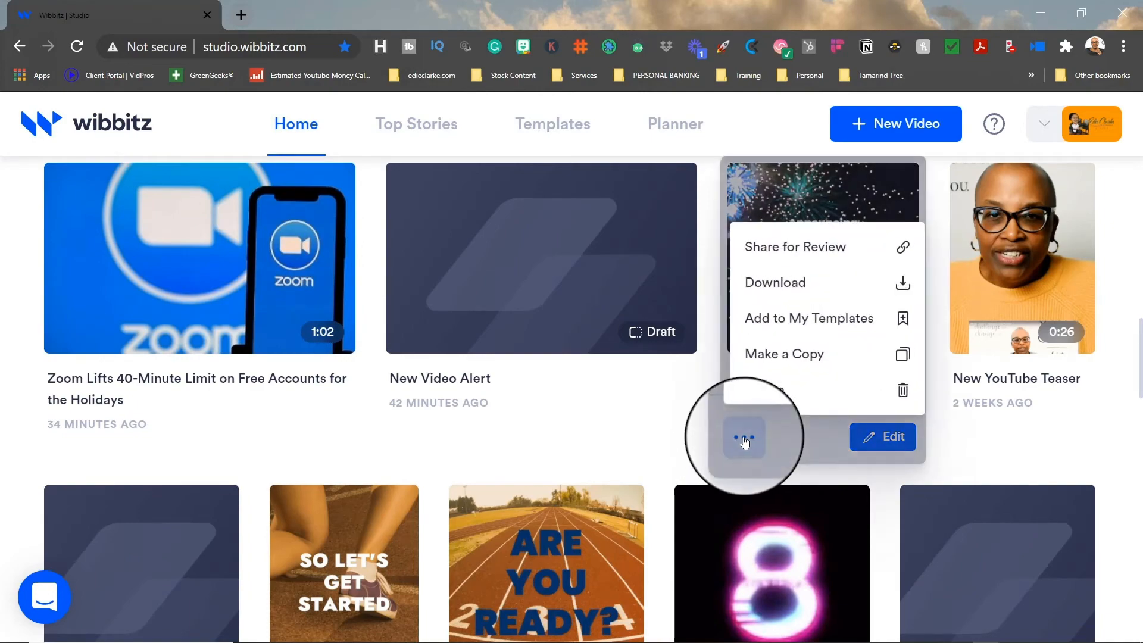
{"action": "left_click", "coordinate": [791, 356]}
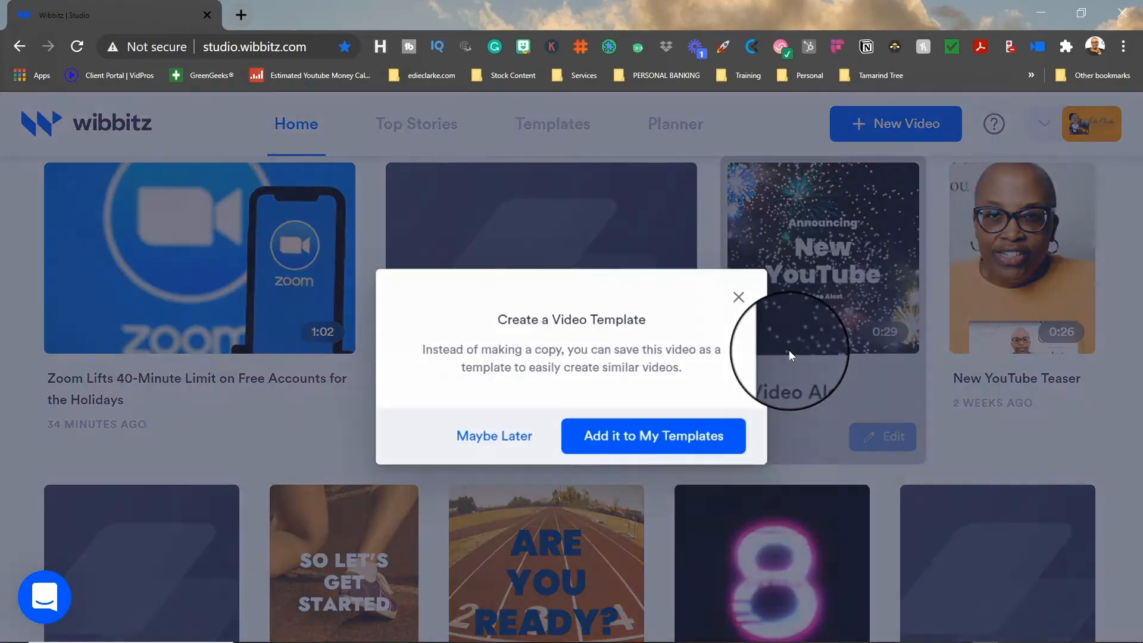
{"action": "left_click", "coordinate": [493, 443]}
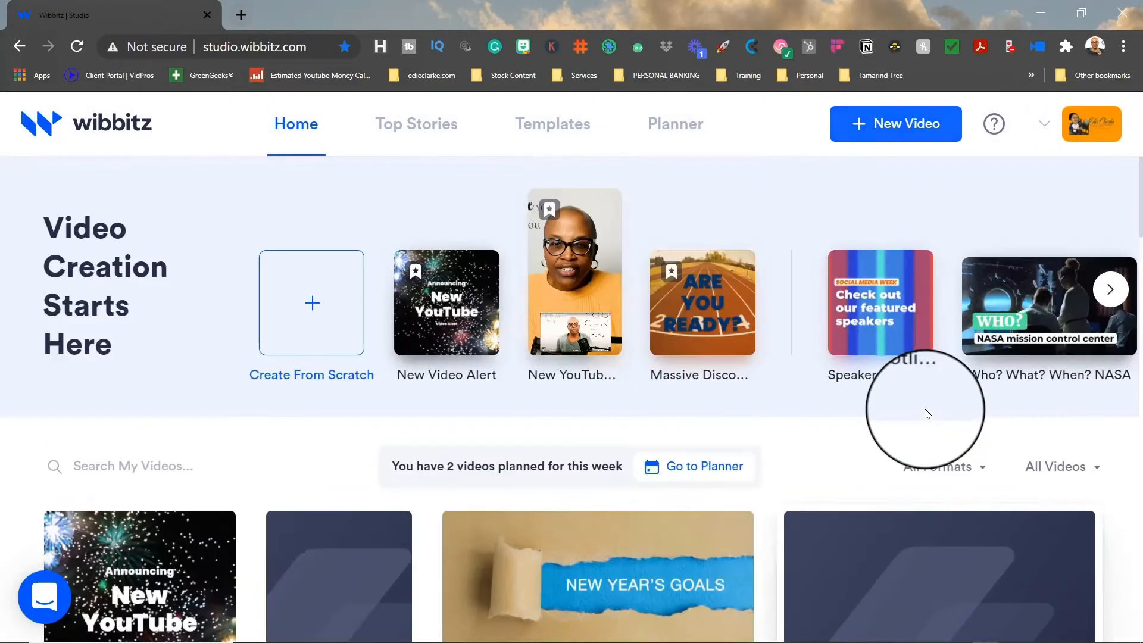
Make a copy of the finished 0:26 New YouTube Teaser video
{"action": "scroll", "coordinate": [466, 426], "scroll_direction": "down", "scroll_amount": 5}
{"action": "scroll", "coordinate": [774, 452], "scroll_direction": "down", "scroll_amount": 6}
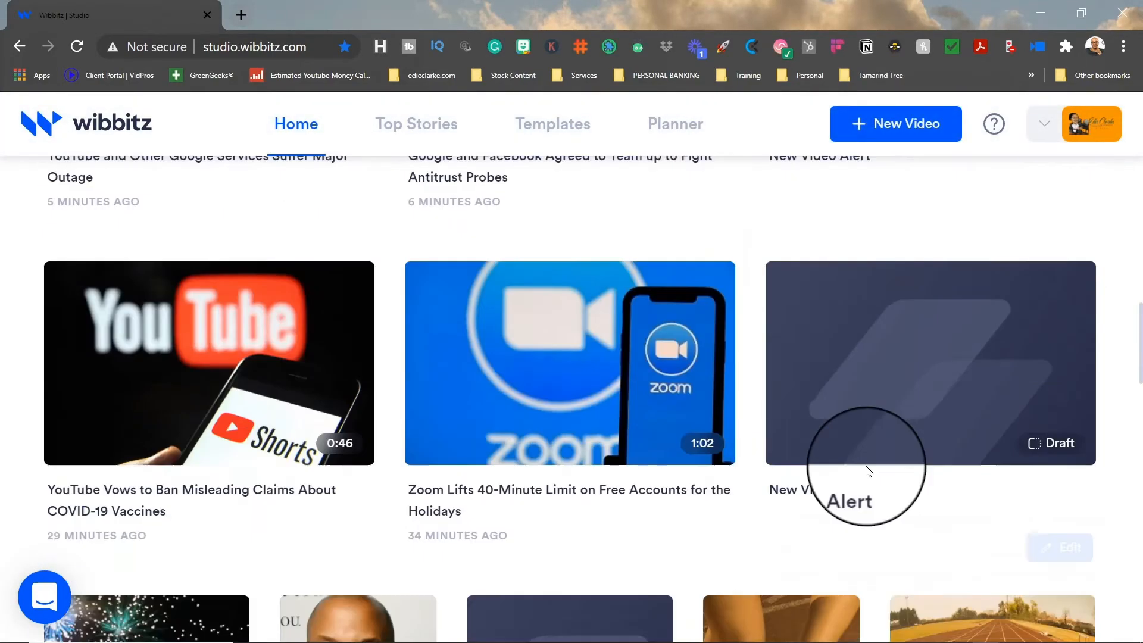
{"action": "scroll", "coordinate": [991, 494], "scroll_direction": "down", "scroll_amount": 5}
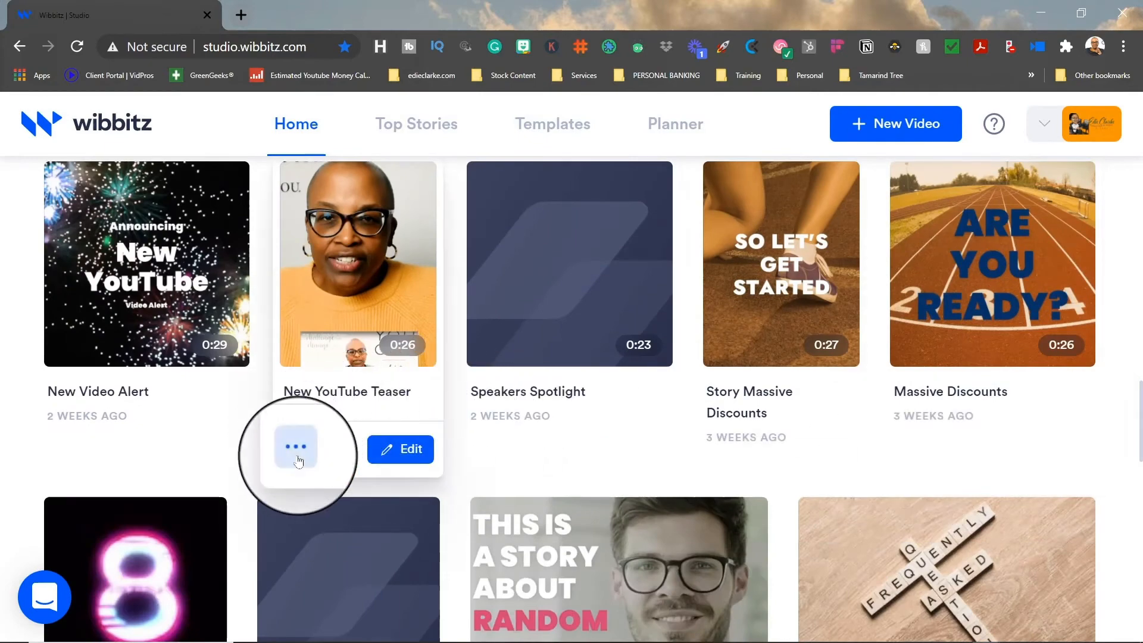
{"action": "left_click", "coordinate": [296, 448]}
{"action": "scroll", "coordinate": [387, 383], "scroll_direction": "down", "scroll_amount": 1}
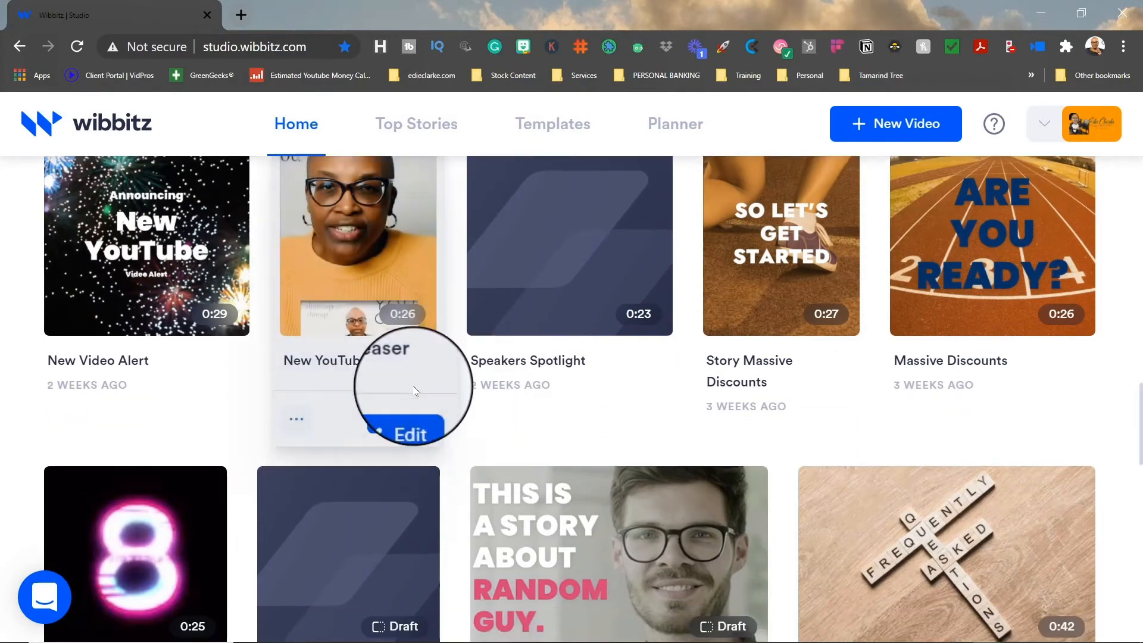
{"action": "scroll", "coordinate": [589, 424], "scroll_direction": "up", "scroll_amount": 12}
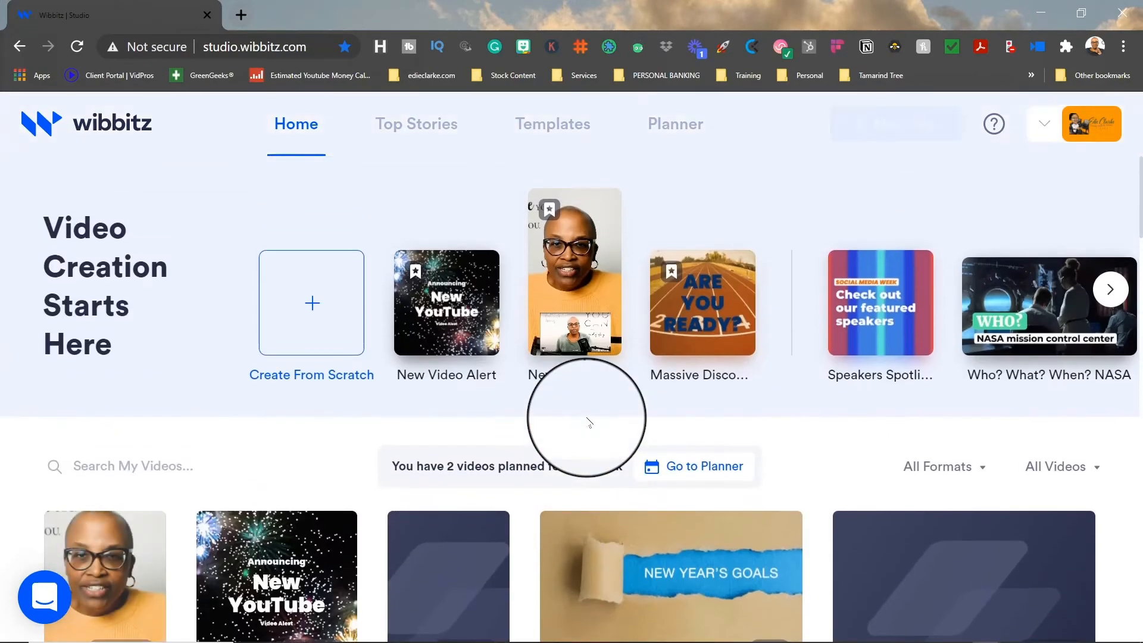
Plan the Copy of New Video Alert draft for 21 January 2021 and close its details
{"action": "scroll", "coordinate": [587, 421], "scroll_direction": "down", "scroll_amount": 3}
{"action": "mouse_move", "coordinate": [333, 461]}
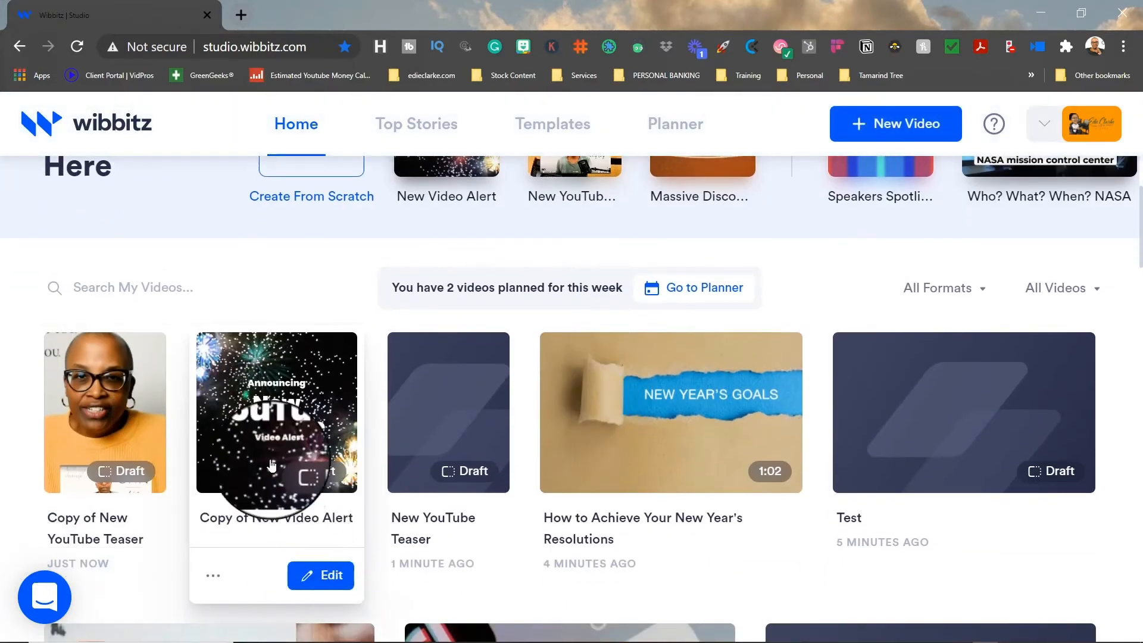
{"action": "left_click", "coordinate": [248, 436]}
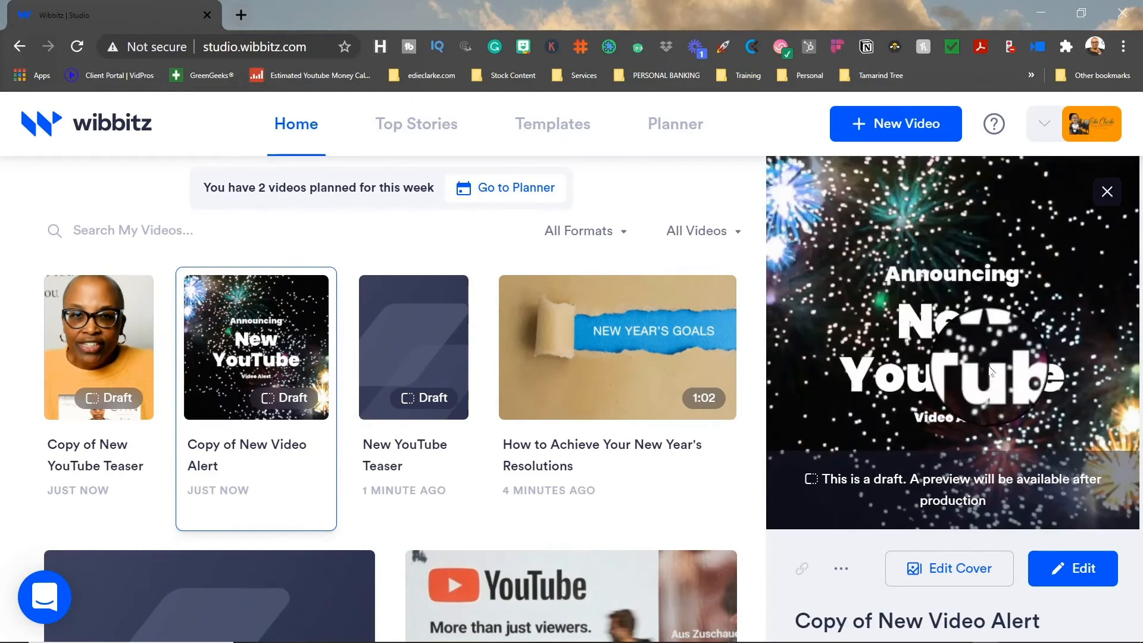
{"action": "scroll", "coordinate": [953, 333], "scroll_direction": "down", "scroll_amount": 5}
{"action": "left_click", "coordinate": [934, 407]}
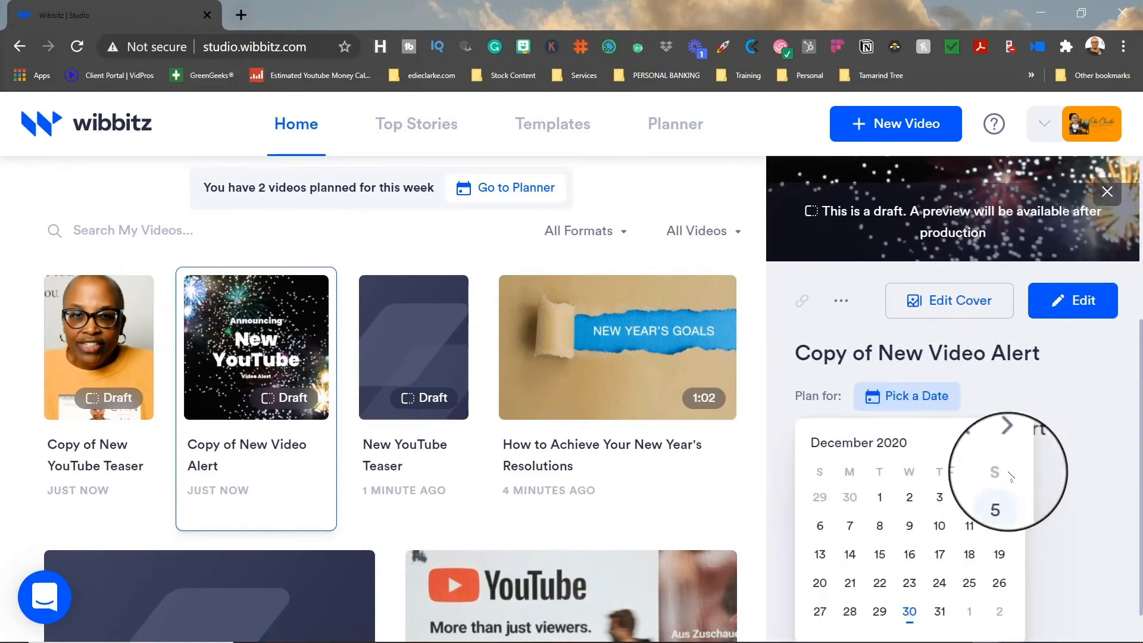
{"action": "left_click", "coordinate": [1008, 440]}
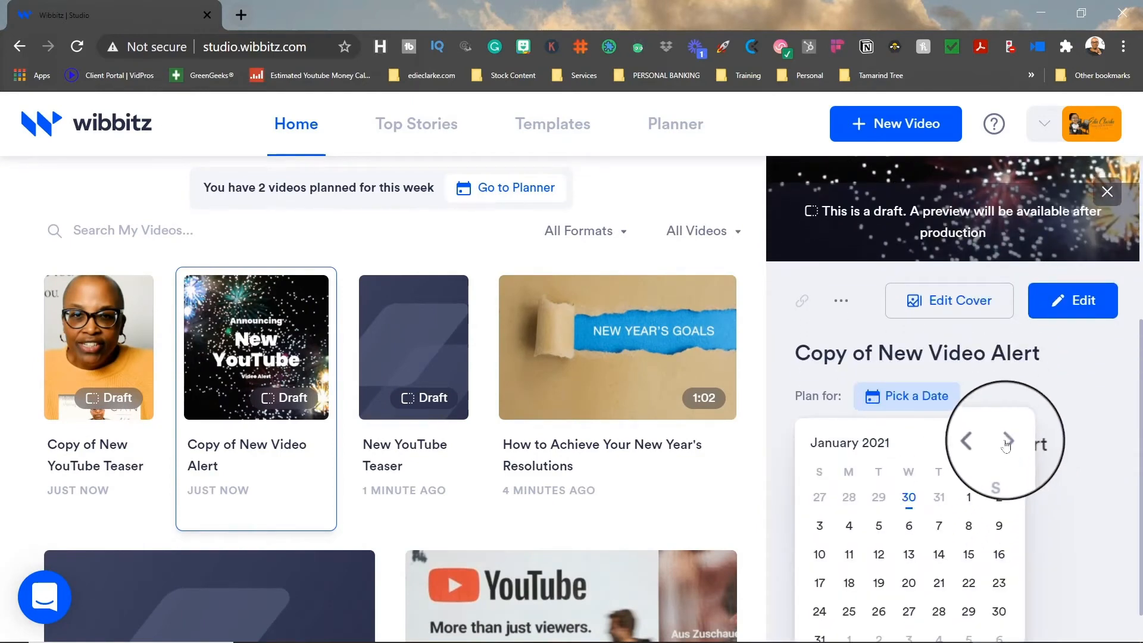
{"action": "left_click", "coordinate": [939, 579]}
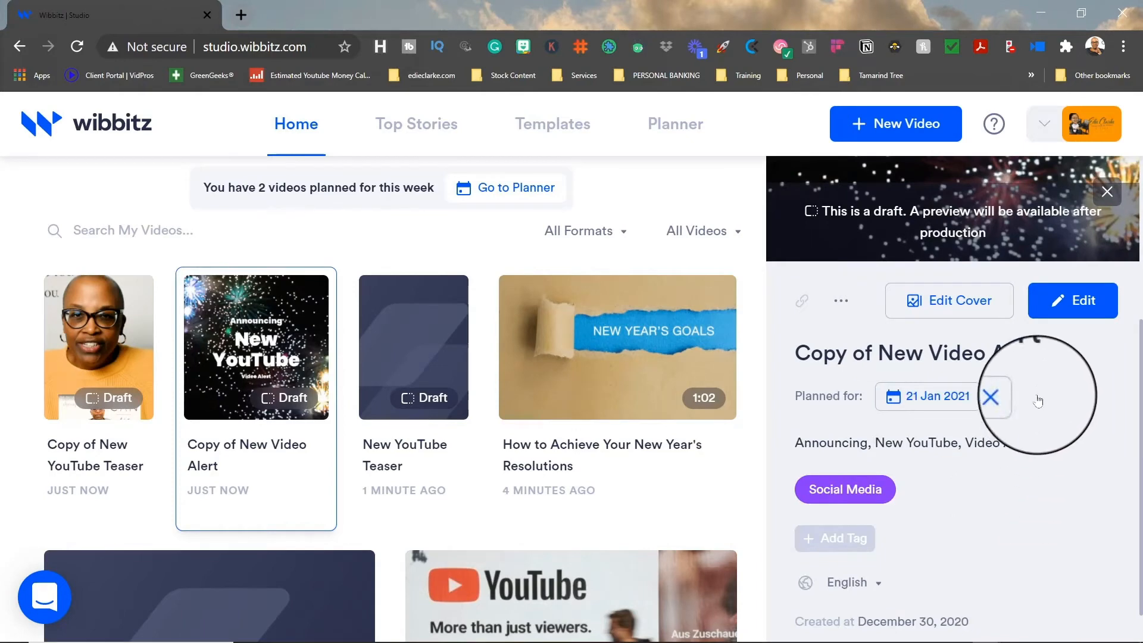
{"action": "left_click", "coordinate": [1107, 191]}
Plan the Copy of New YouTube Teaser draft for 28 January 2021
{"action": "mouse_move", "coordinate": [54, 473]}
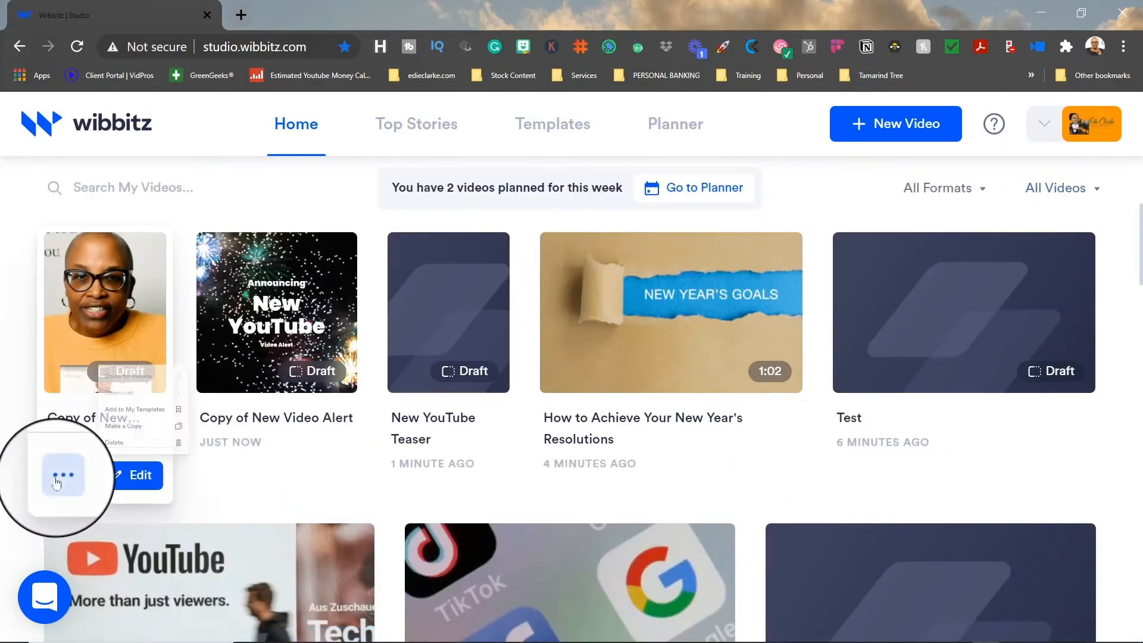
{"action": "left_click", "coordinate": [137, 256]}
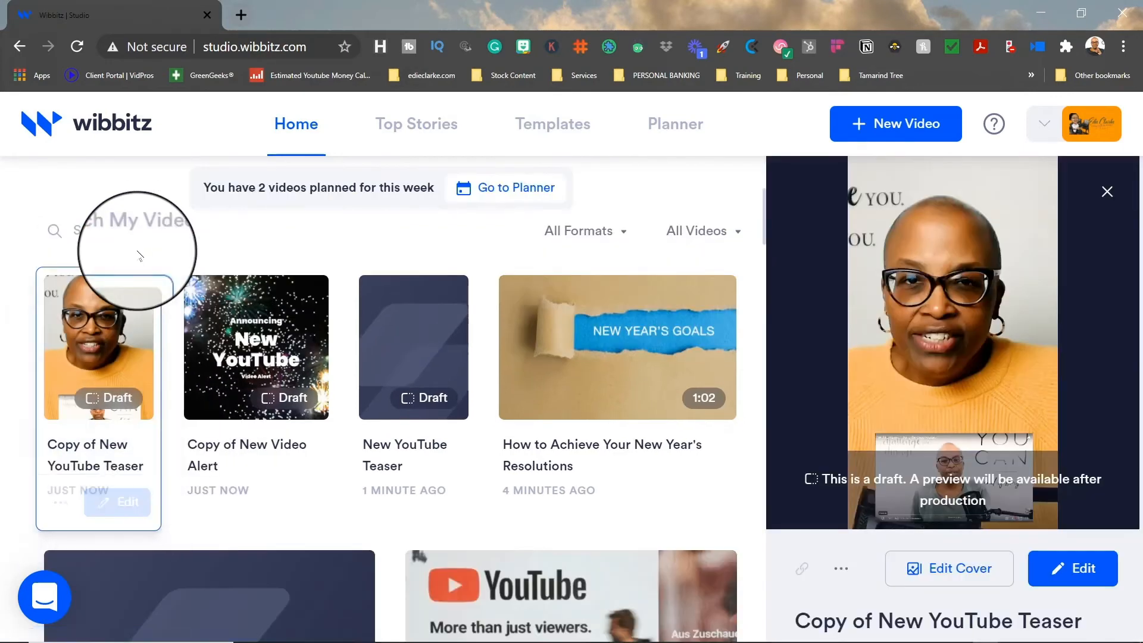
{"action": "scroll", "coordinate": [863, 489], "scroll_direction": "down", "scroll_amount": 5}
{"action": "left_click", "coordinate": [906, 395]}
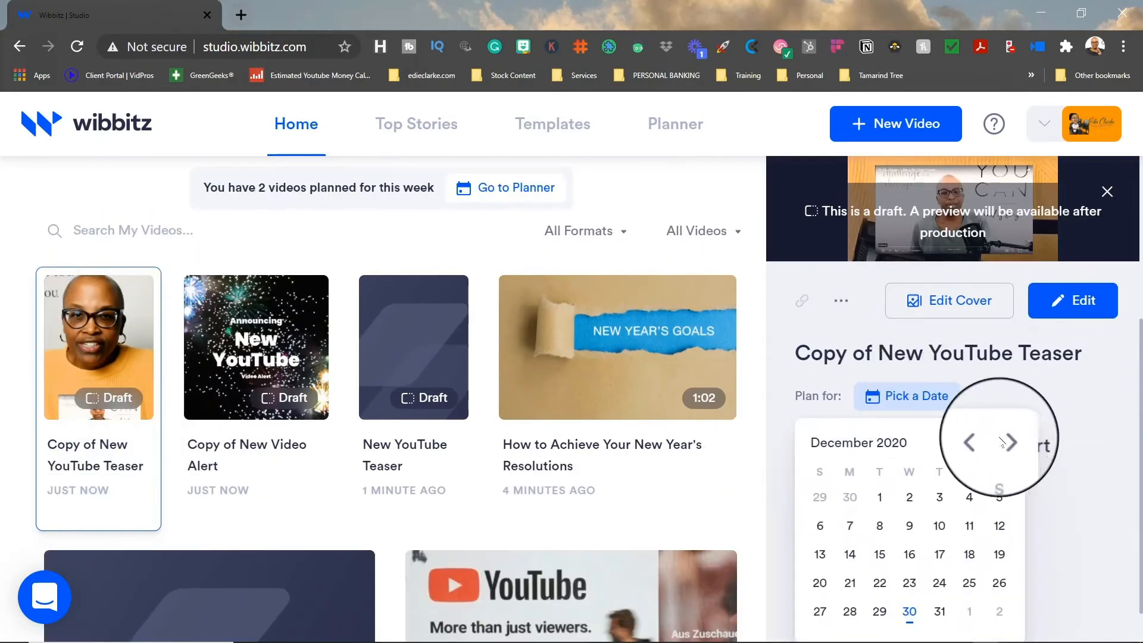
{"action": "left_click", "coordinate": [1007, 441]}
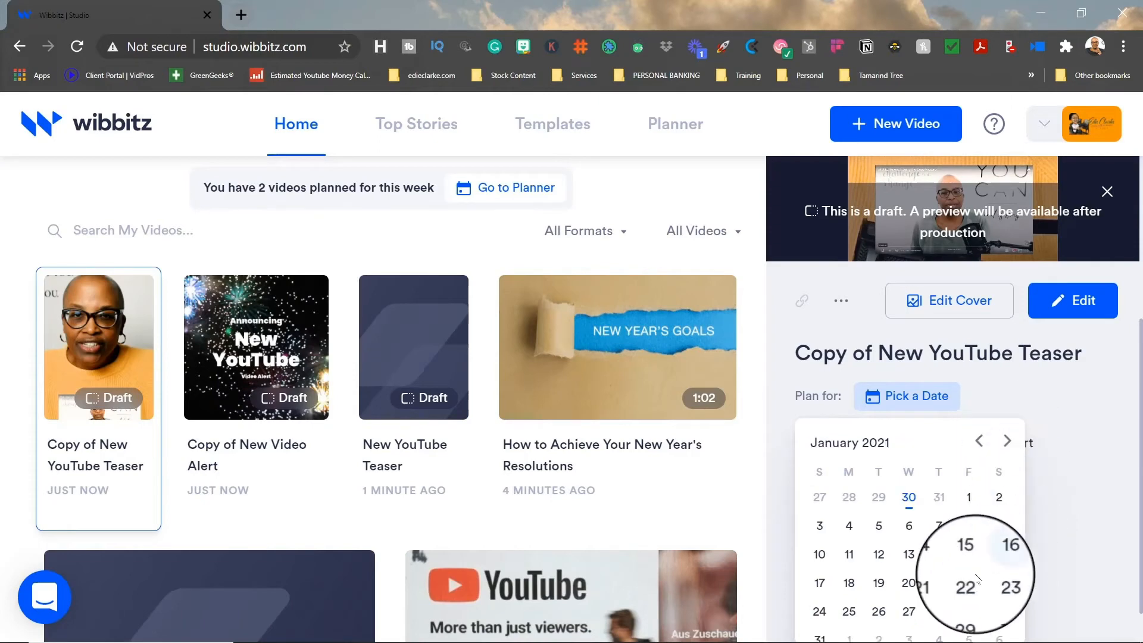
{"action": "left_click", "coordinate": [939, 613]}
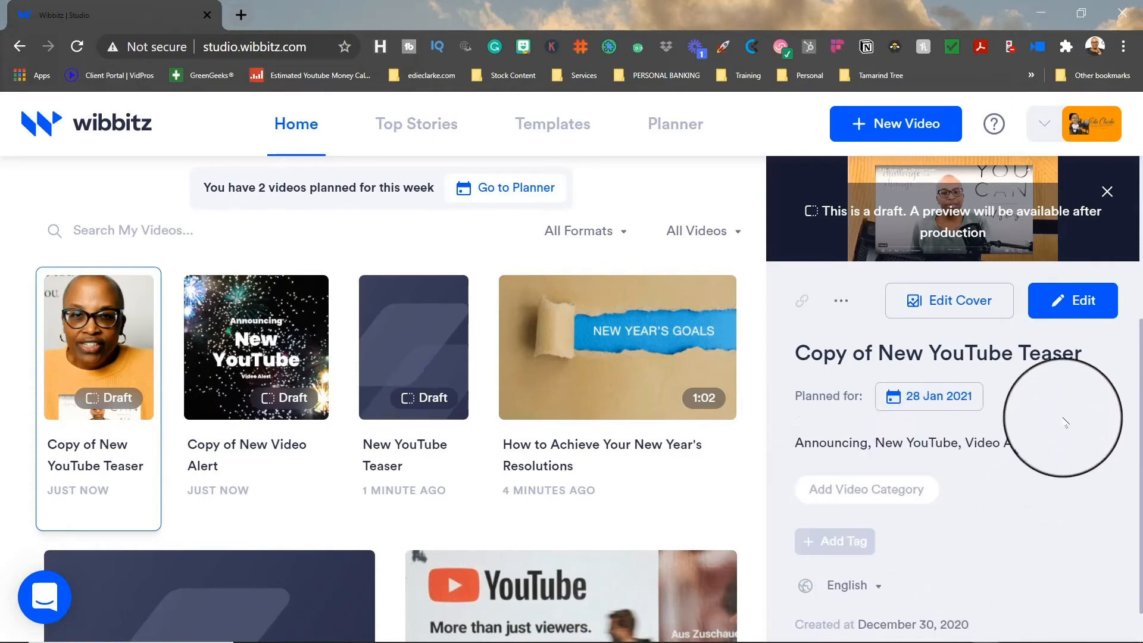
Show January 2021 in the Planner and zoom the page out to review the month's planned videos
{"action": "scroll", "coordinate": [1060, 390], "scroll_direction": "up", "scroll_amount": 5}
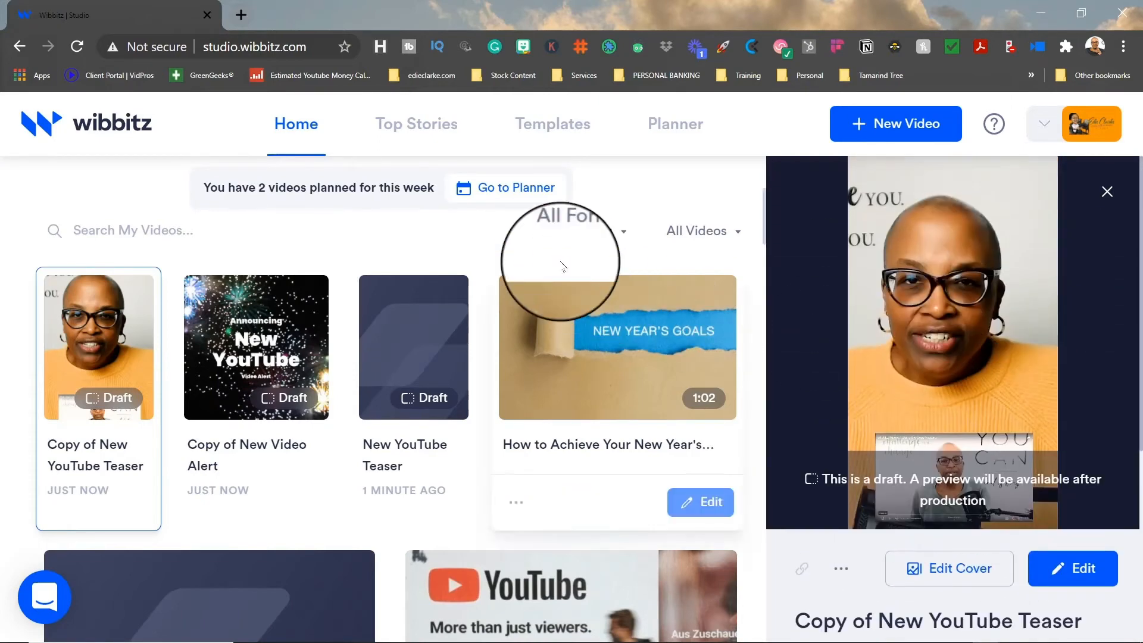
{"action": "scroll", "coordinate": [557, 260], "scroll_direction": "up", "scroll_amount": 3}
{"action": "left_click", "coordinate": [523, 456]}
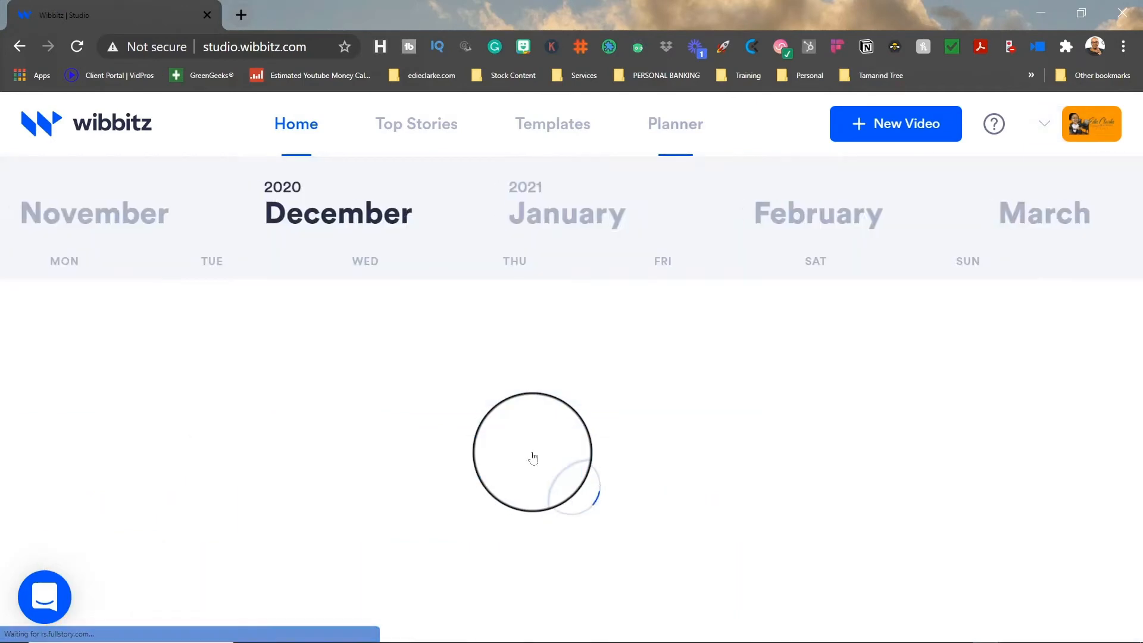
{"action": "left_click", "coordinate": [852, 213]}
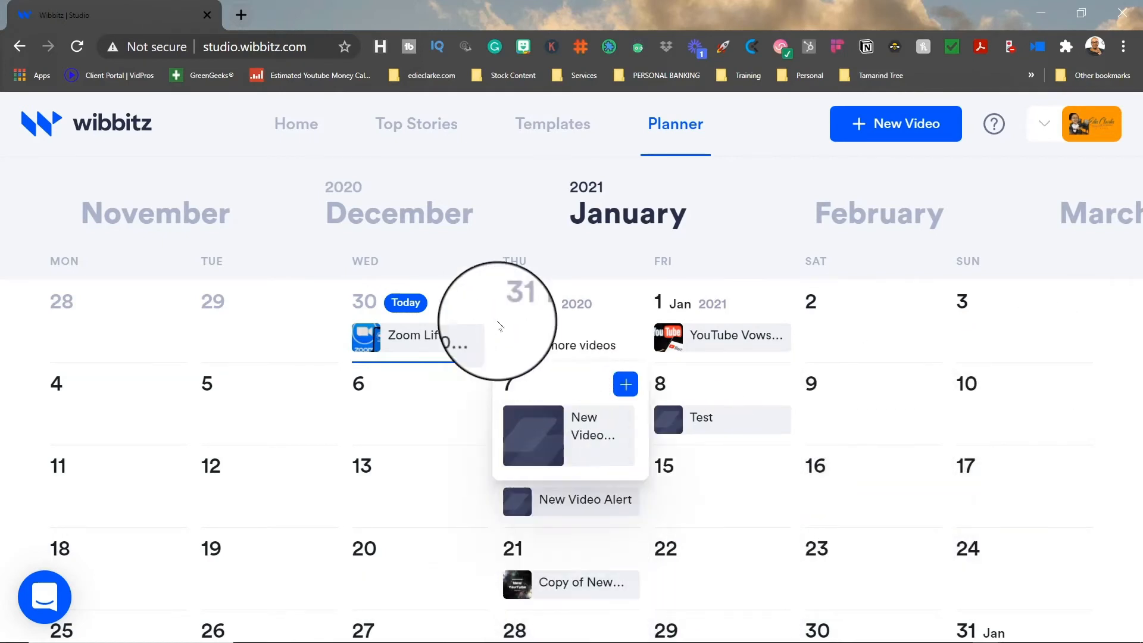
{"action": "key", "text": "ctrl+minus"}
{"action": "key", "text": "ctrl+minus"}
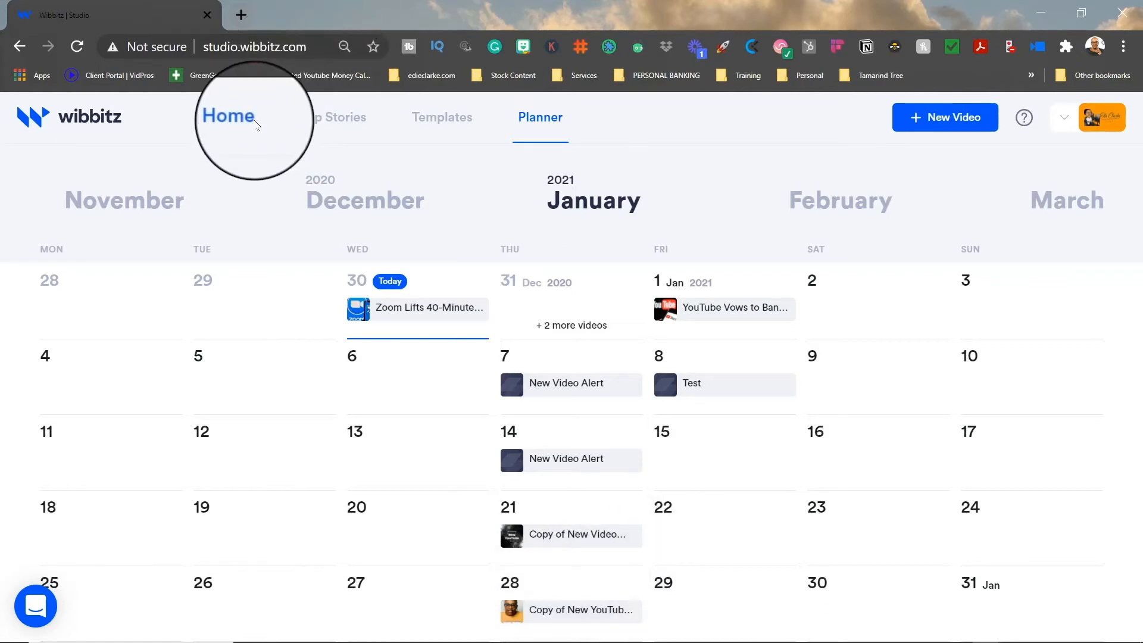
Create a video from the New YouTube Teaser template on the Home page, send it to production and close its details
{"action": "left_click", "coordinate": [237, 118]}
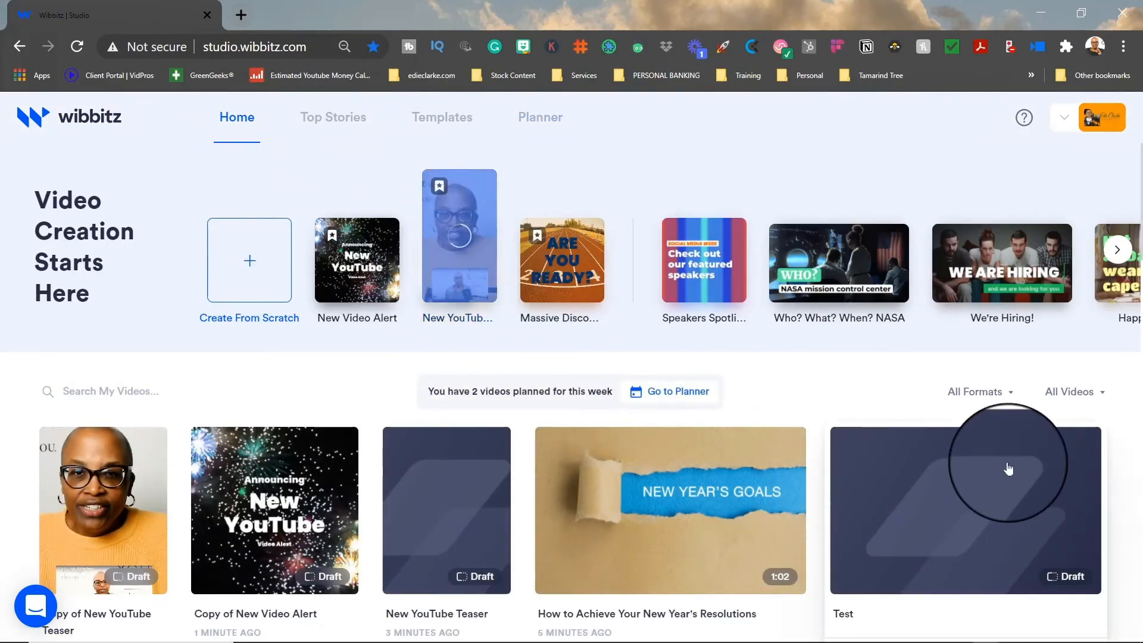
{"action": "left_click", "coordinate": [855, 316]}
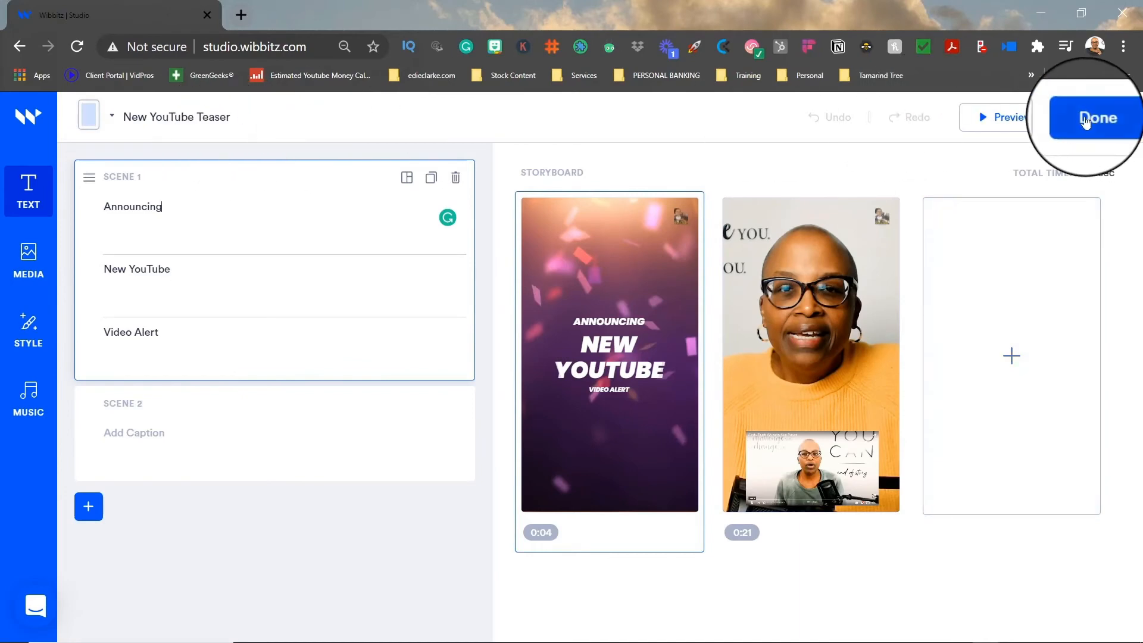
{"action": "left_click", "coordinate": [1093, 117]}
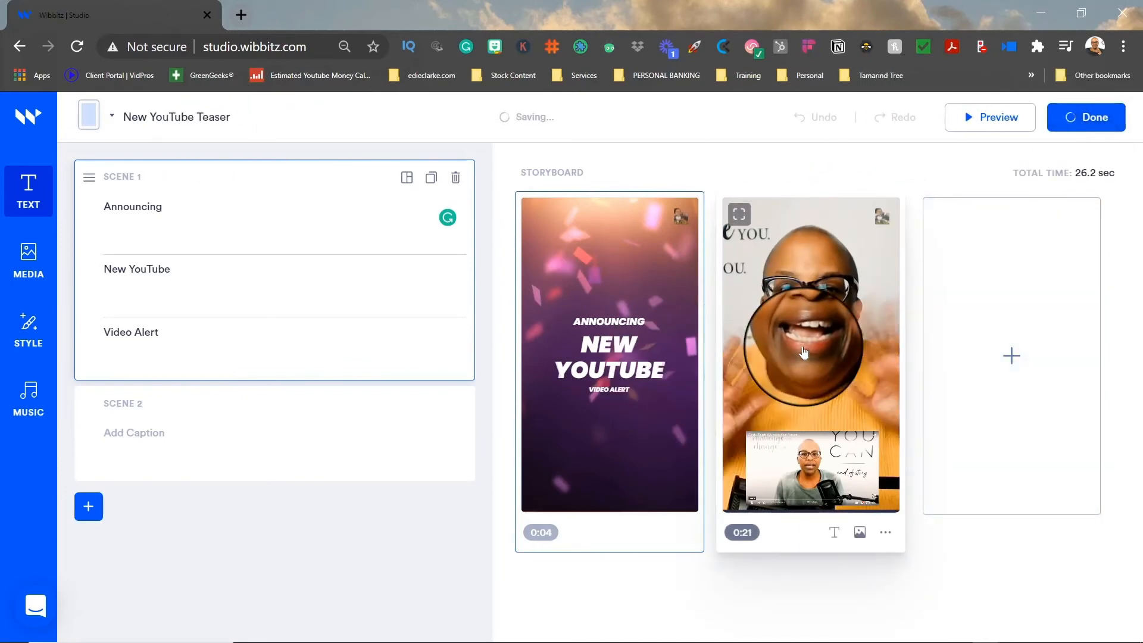
{"action": "scroll", "coordinate": [449, 393], "scroll_direction": "down", "scroll_amount": 3}
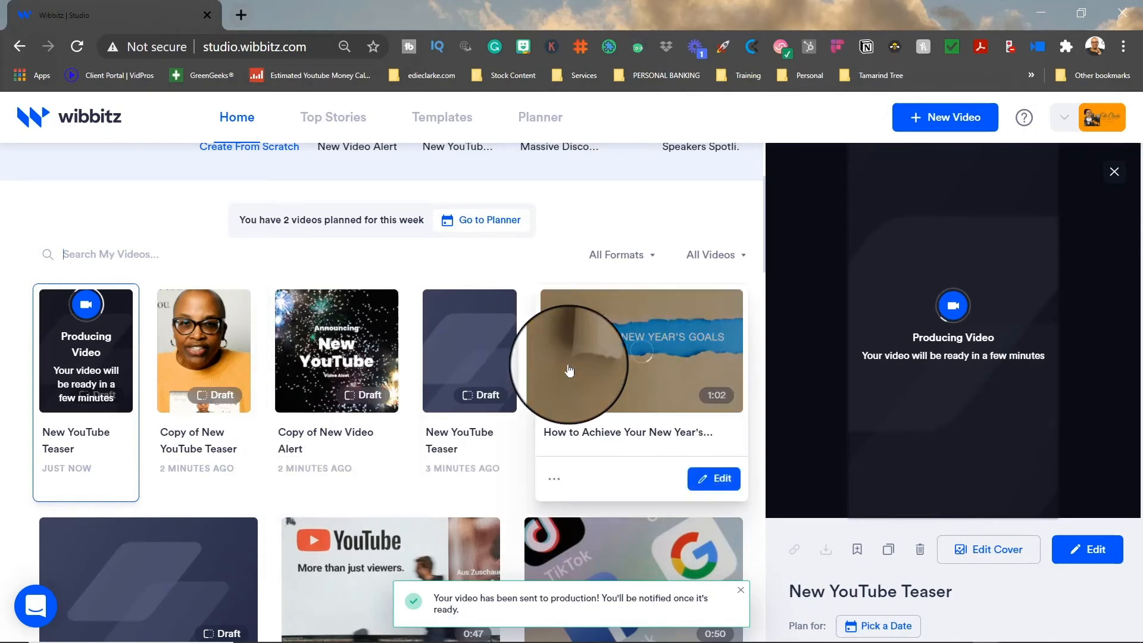
{"action": "left_click", "coordinate": [1114, 173]}
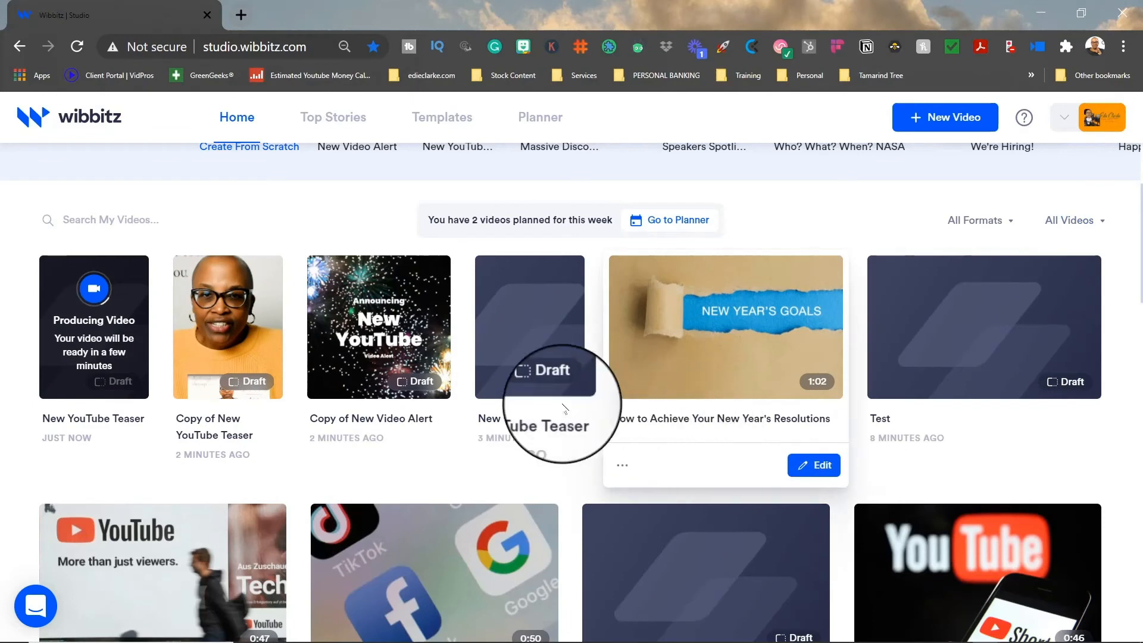
{"action": "scroll", "coordinate": [512, 381], "scroll_direction": "up", "scroll_amount": 2}
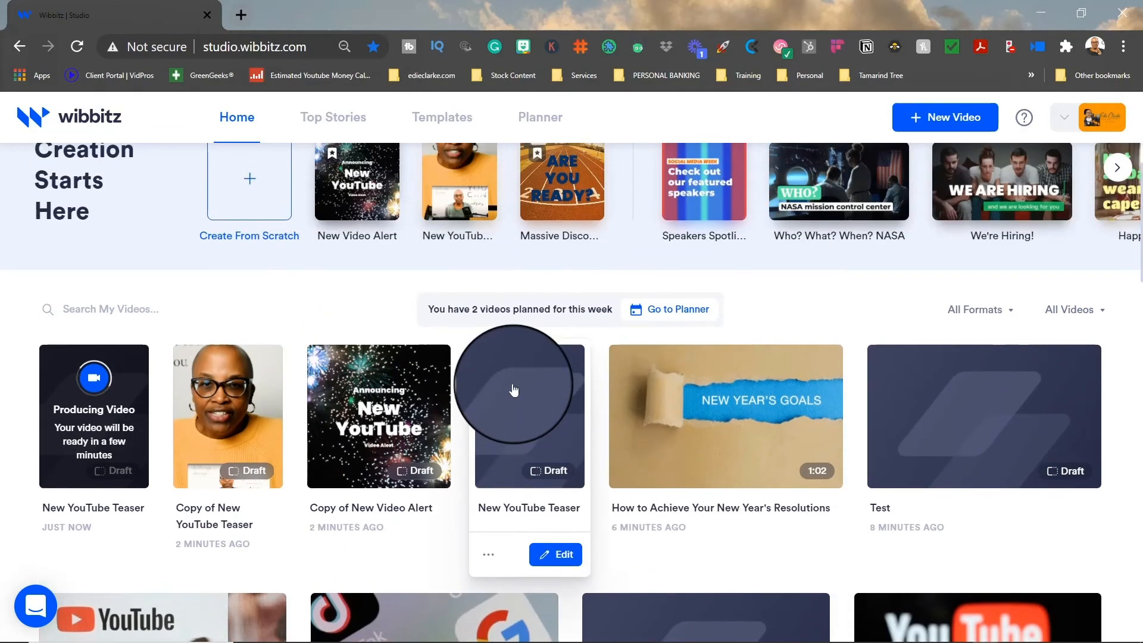
{"action": "scroll", "coordinate": [513, 390], "scroll_direction": "up", "scroll_amount": 2}
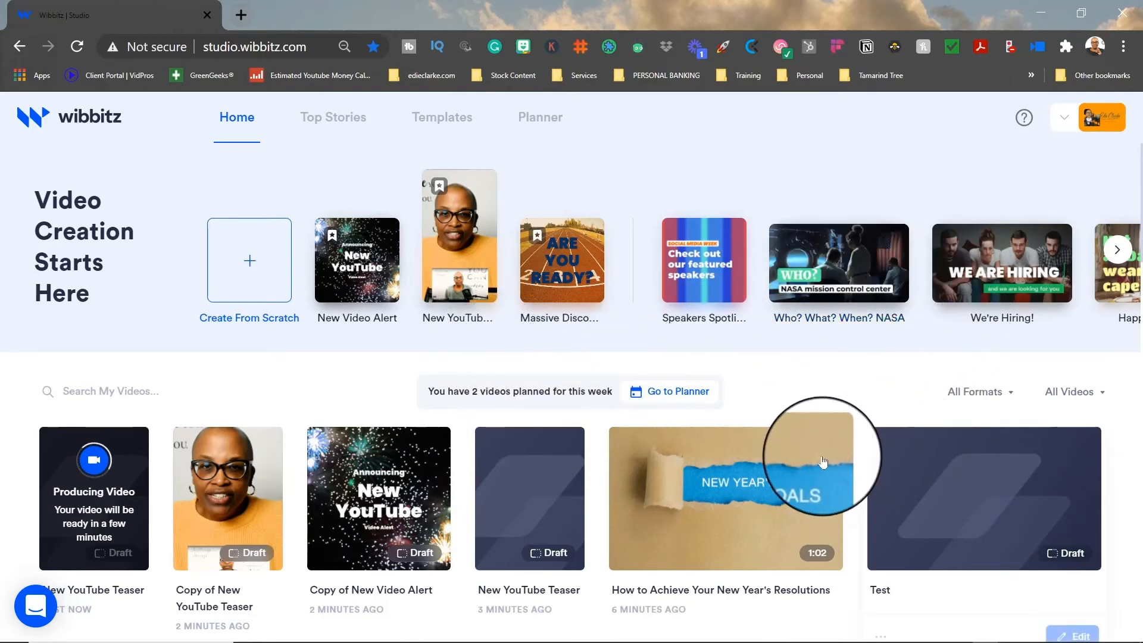
{"action": "scroll", "coordinate": [816, 462], "scroll_direction": "down", "scroll_amount": 5}
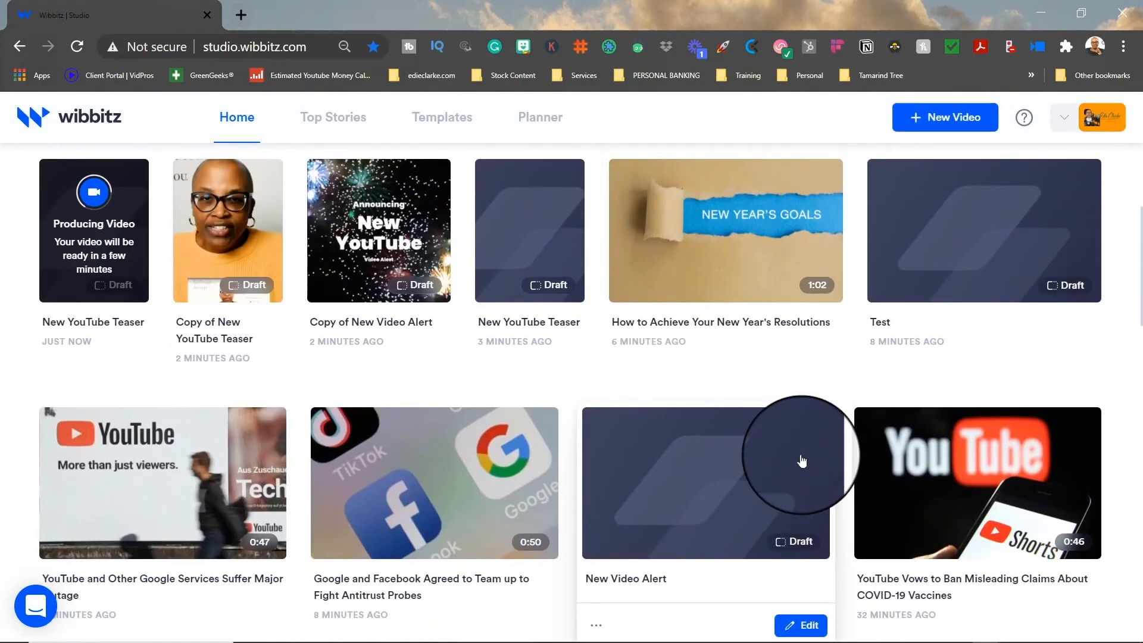
Open the Copy of New YouTube Teaser draft for editing and show its personal media collection
{"action": "scroll", "coordinate": [798, 456], "scroll_direction": "down", "scroll_amount": 3}
{"action": "scroll", "coordinate": [798, 460], "scroll_direction": "up", "scroll_amount": 4}
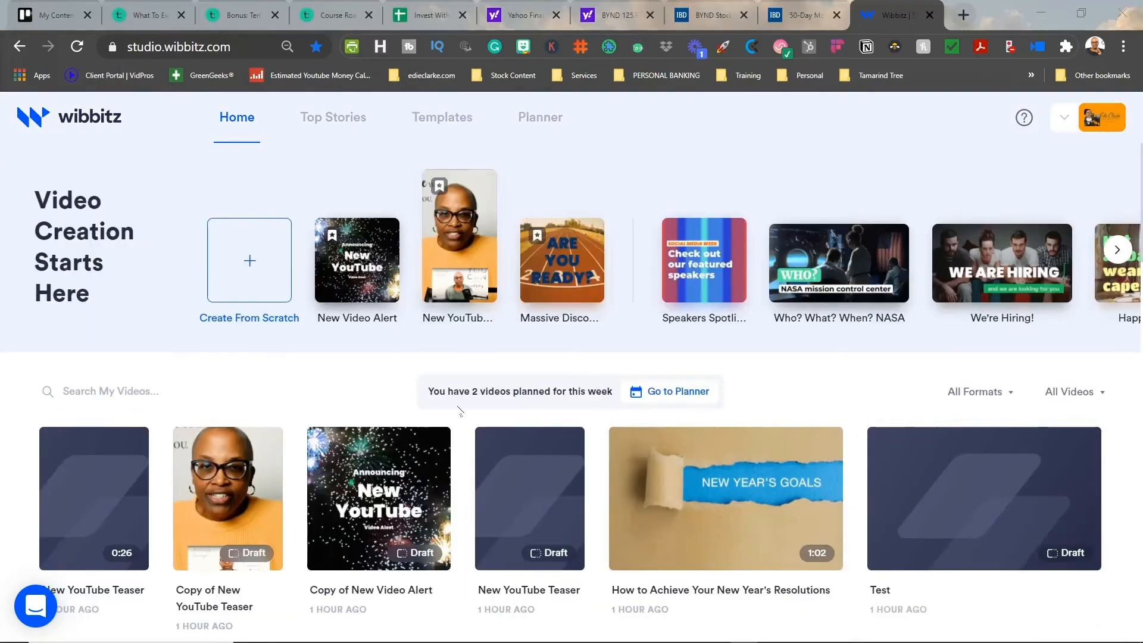
{"action": "mouse_move", "coordinate": [229, 503]}
{"action": "left_click", "coordinate": [263, 636]}
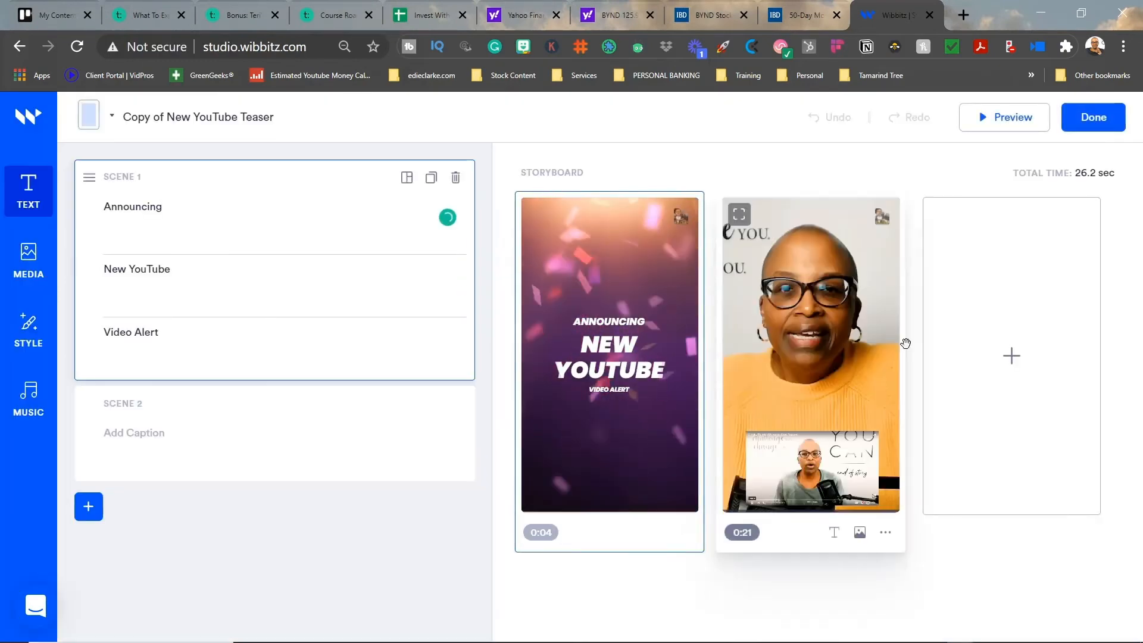
{"action": "left_click", "coordinate": [30, 260]}
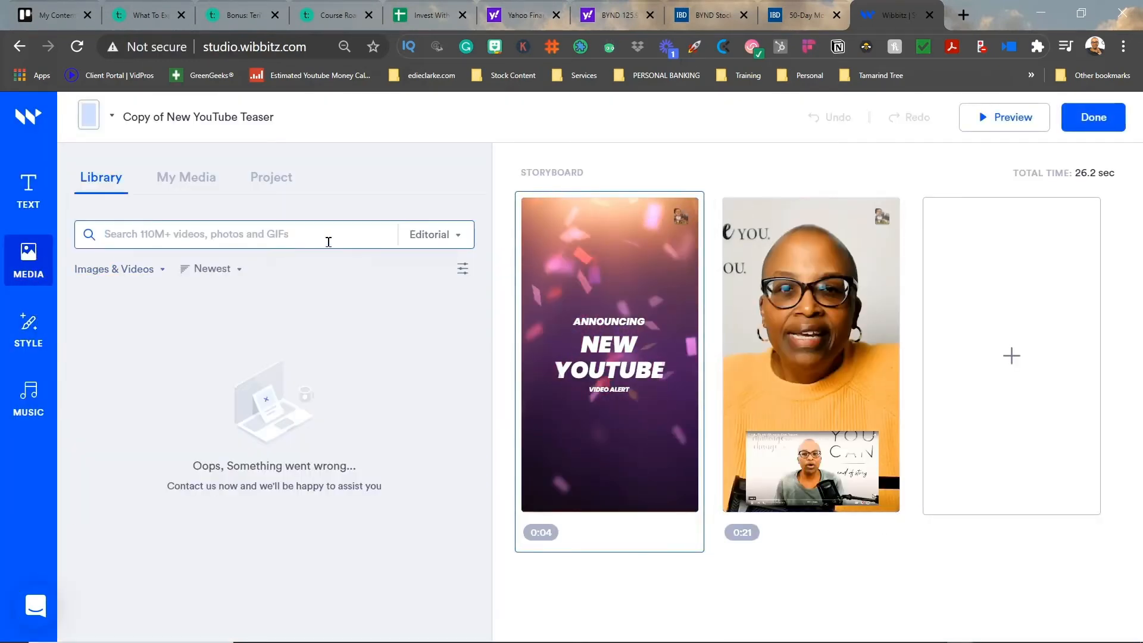
{"action": "left_click", "coordinate": [188, 188]}
Upload the clip 2020-12-30_12-51-36 from the computer's Videos > Logitech > LogiCapture folder into the Uploads media folder
{"action": "left_click", "coordinate": [460, 238]}
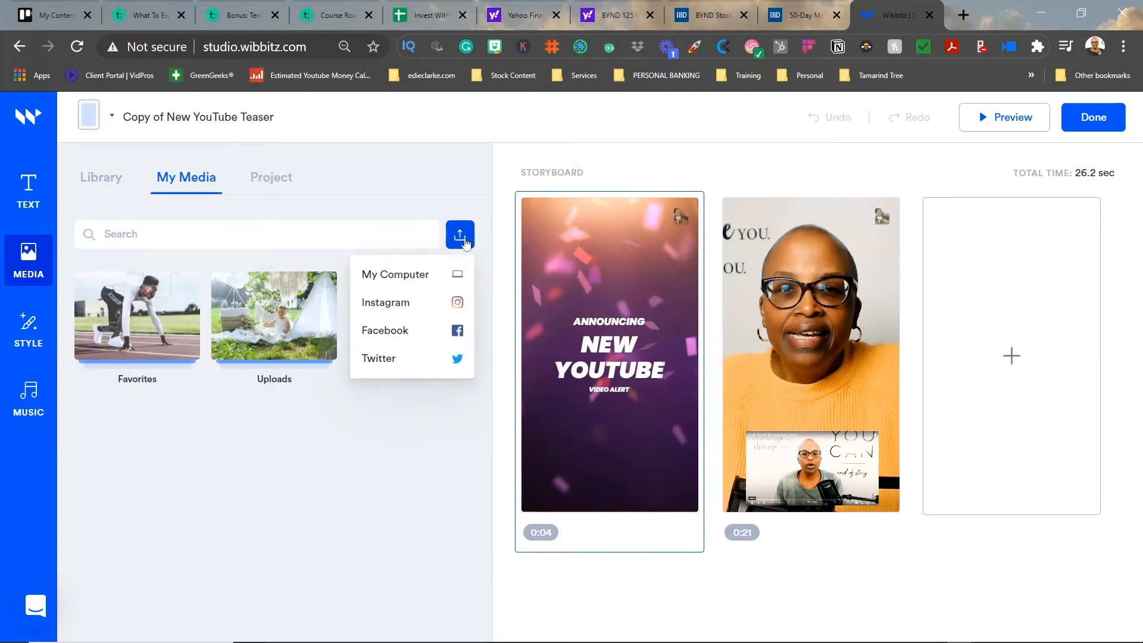
{"action": "left_click", "coordinate": [415, 275]}
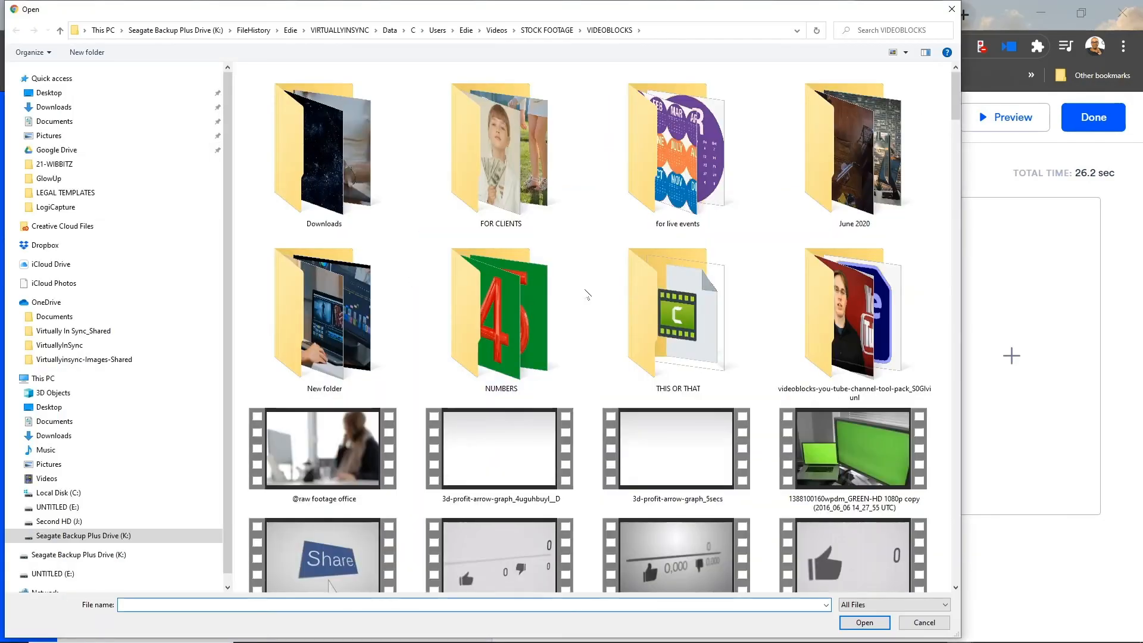
{"action": "scroll", "coordinate": [587, 293], "scroll_direction": "down", "scroll_amount": 5}
{"action": "left_click", "coordinate": [47, 479]}
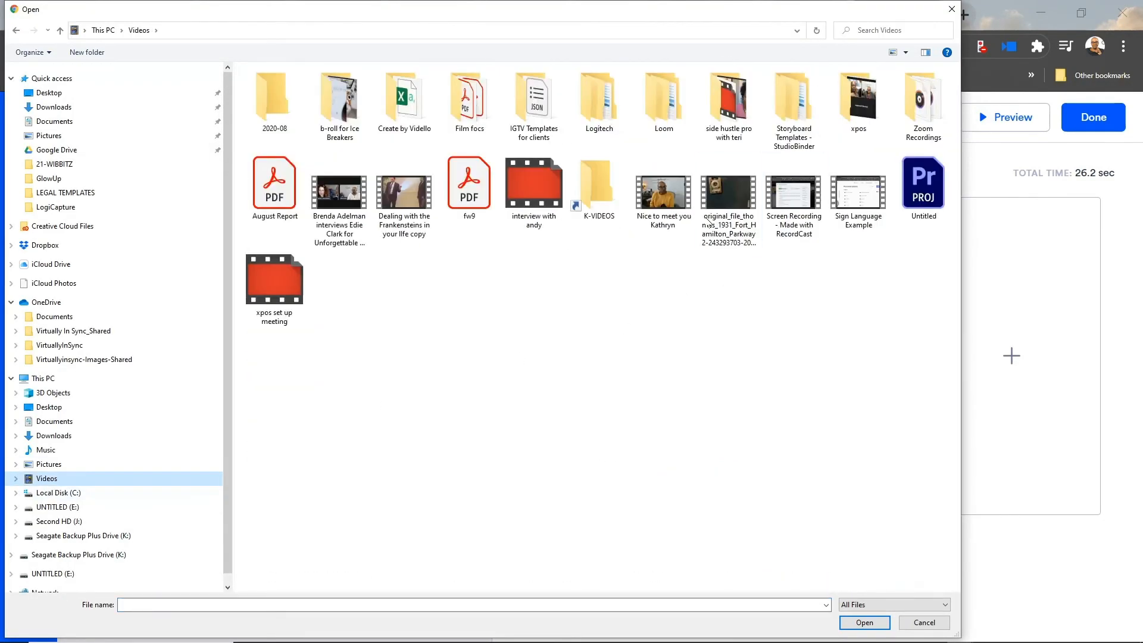
{"action": "double_click", "coordinate": [598, 102]}
{"action": "double_click", "coordinate": [283, 108]}
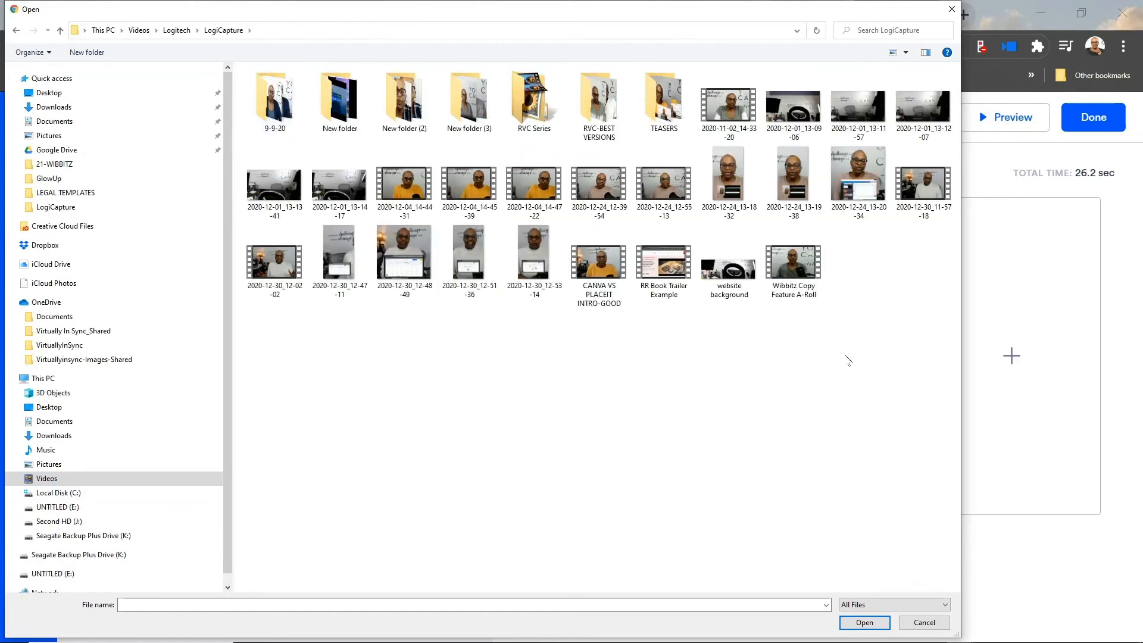
{"action": "left_click", "coordinate": [476, 267]}
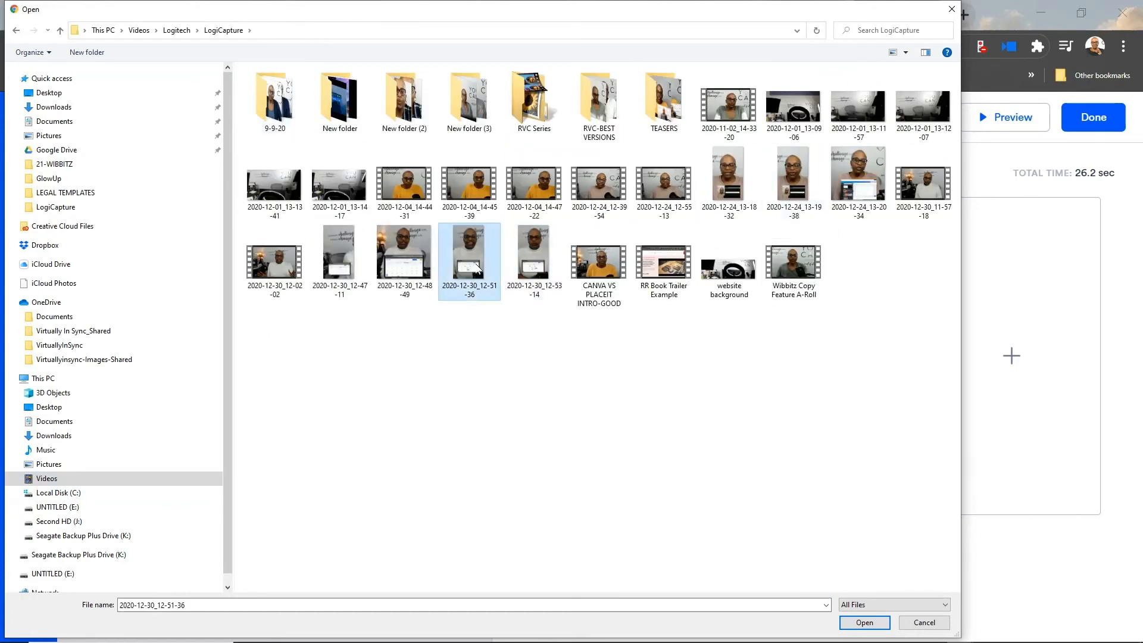
{"action": "left_click", "coordinate": [881, 627]}
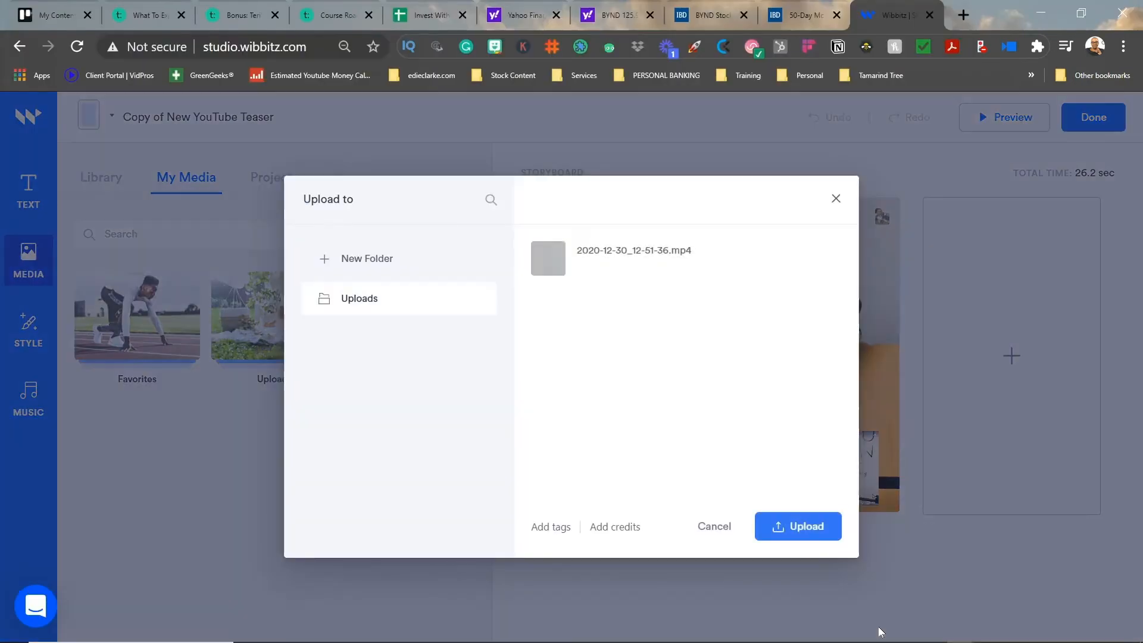
{"action": "left_click", "coordinate": [798, 526]}
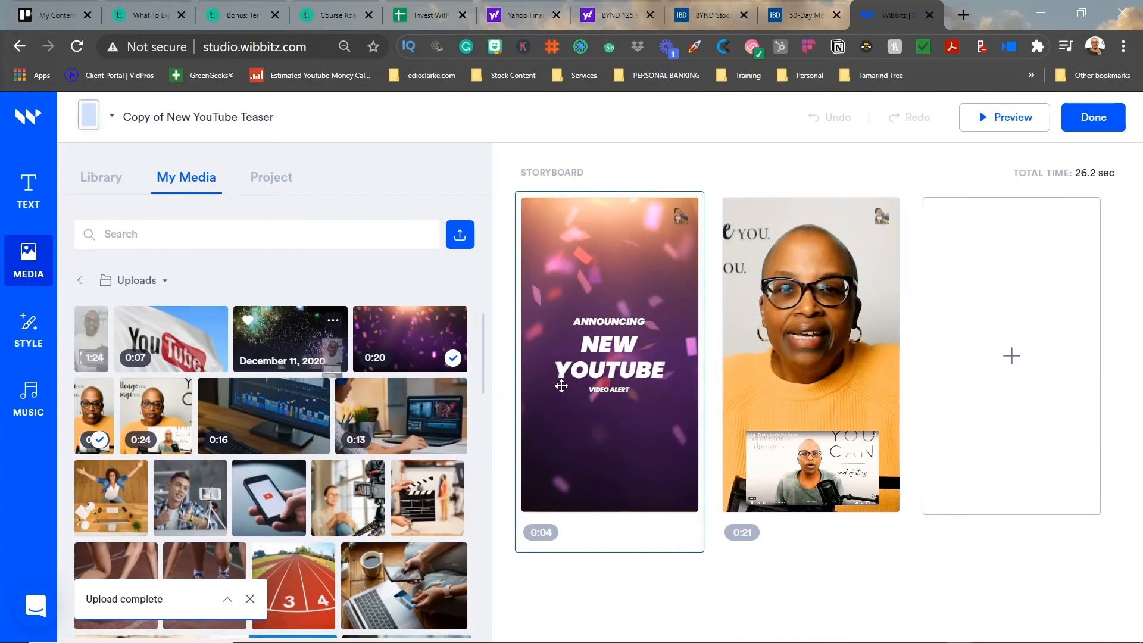
Replace the second scene's footage with the uploaded clip, then send the video to production and close its details
{"action": "left_click", "coordinate": [852, 384]}
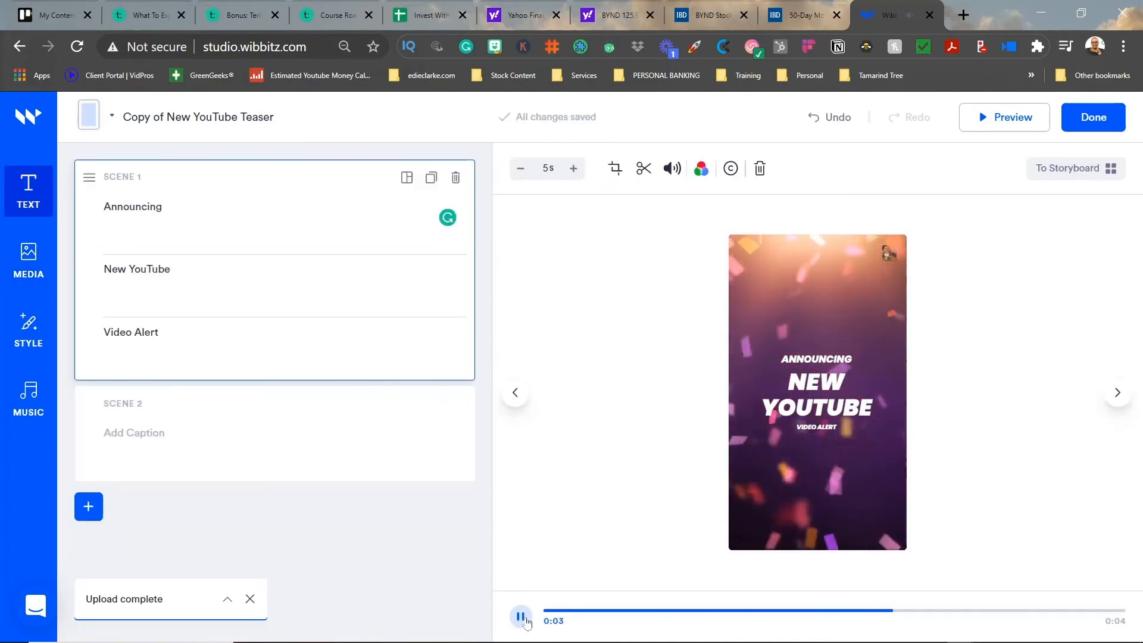
{"action": "left_click", "coordinate": [1107, 125]}
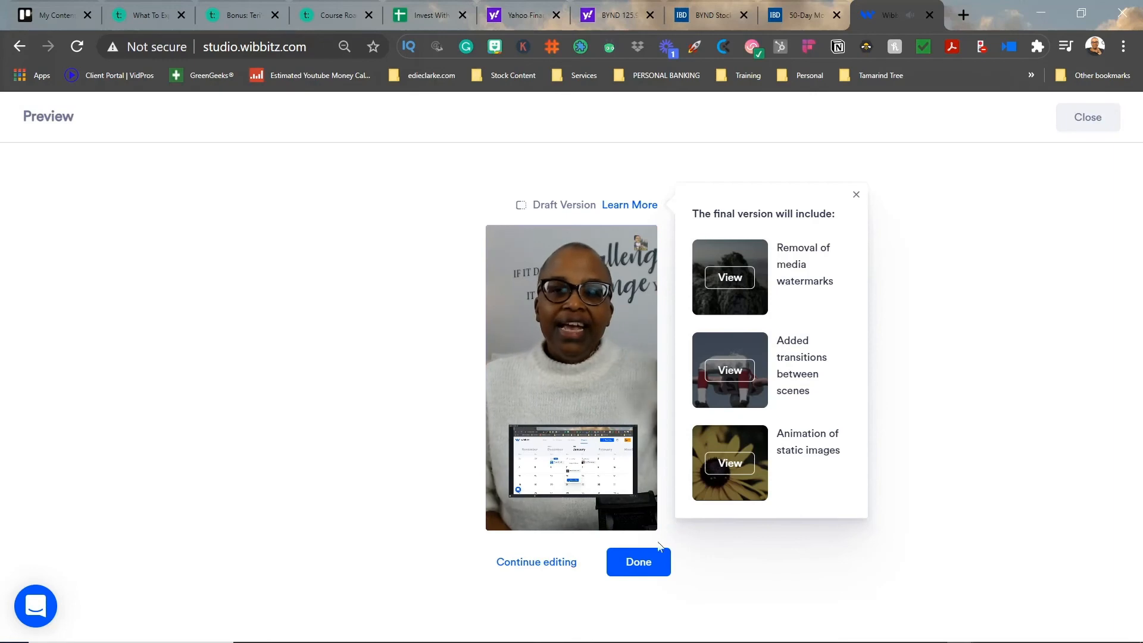
{"action": "left_click", "coordinate": [645, 563]}
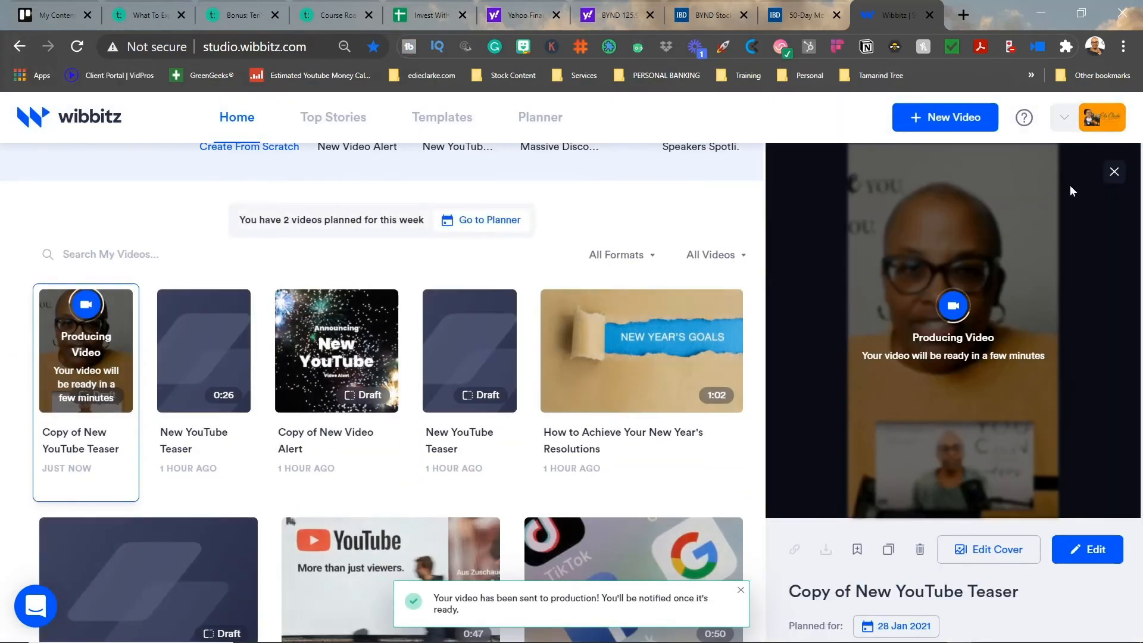
{"action": "left_click", "coordinate": [1114, 171]}
View the cover options of the How to Achieve Your New Year's Resolutions video and play it
{"action": "left_click", "coordinate": [703, 358]}
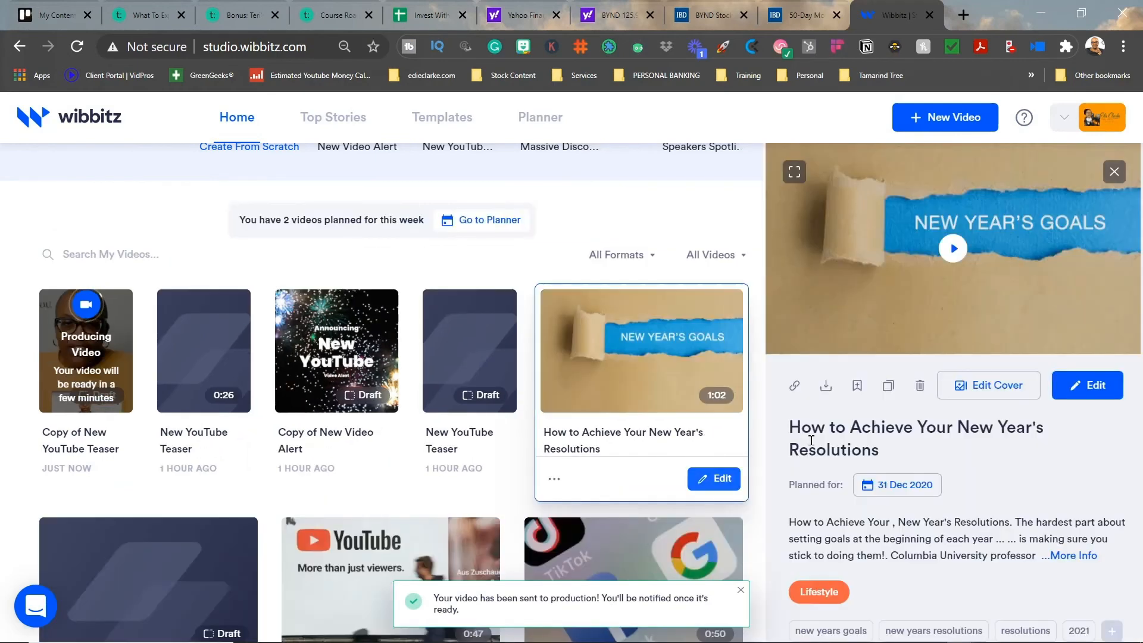
{"action": "left_click", "coordinate": [998, 386]}
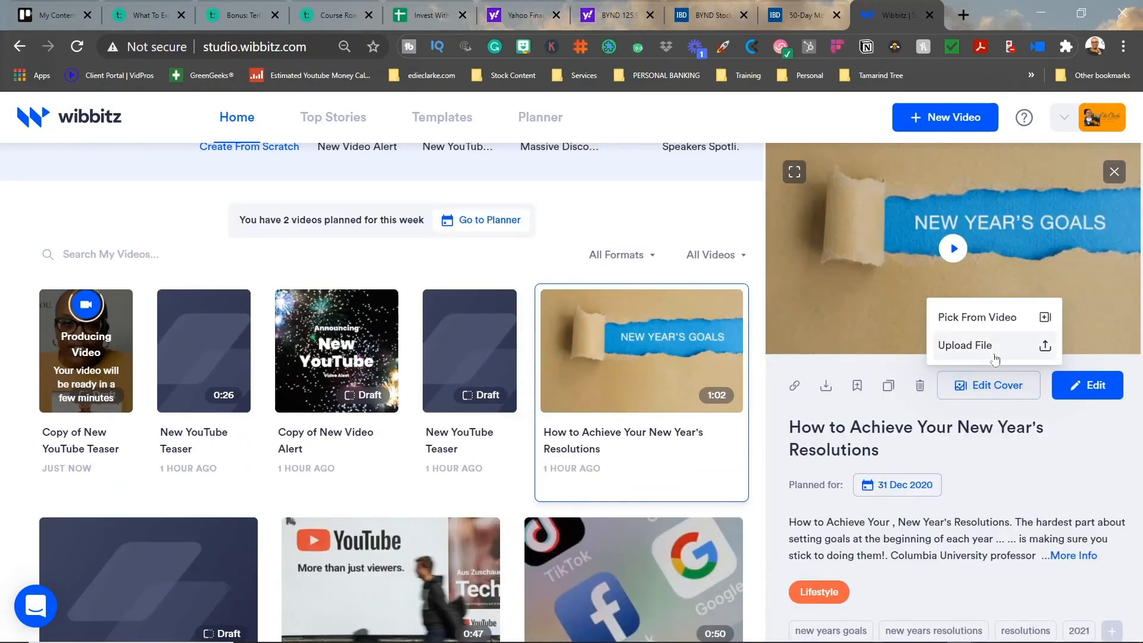
{"action": "left_click", "coordinate": [953, 248]}
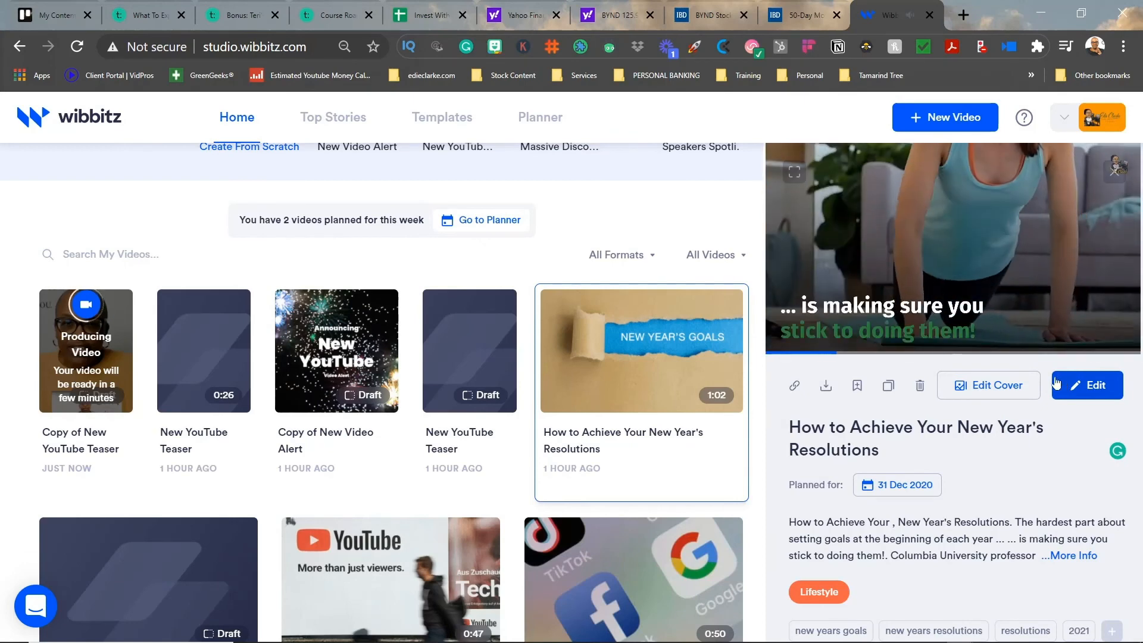
Download the New Year's resolutions video to the Videos folder as New Year Goals
{"action": "left_click", "coordinate": [826, 385]}
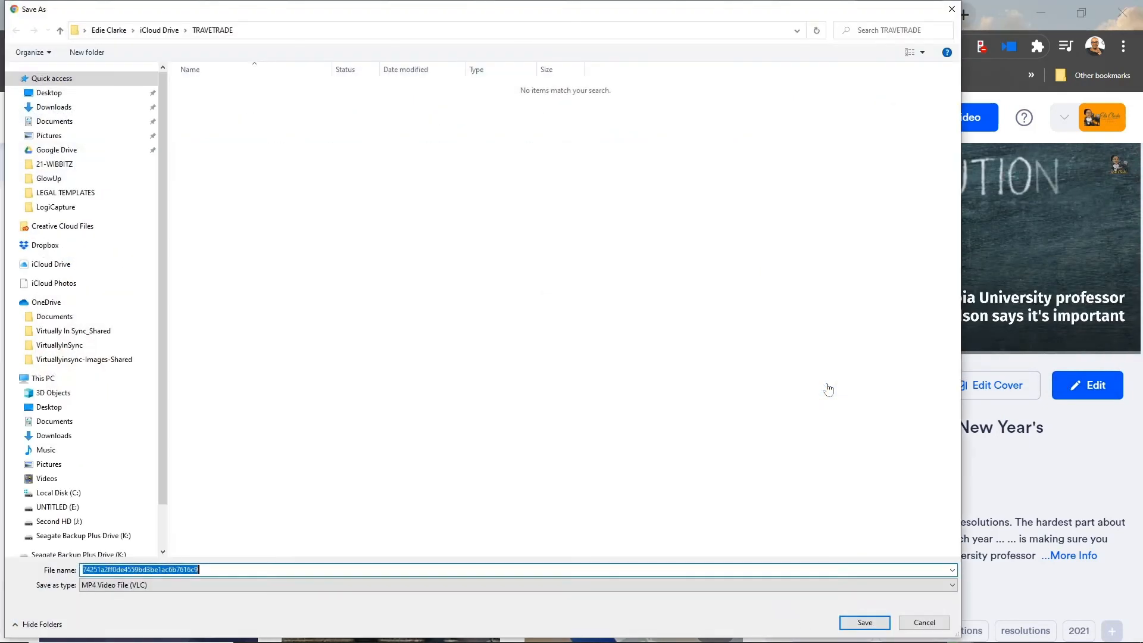
{"action": "left_click", "coordinate": [63, 482]}
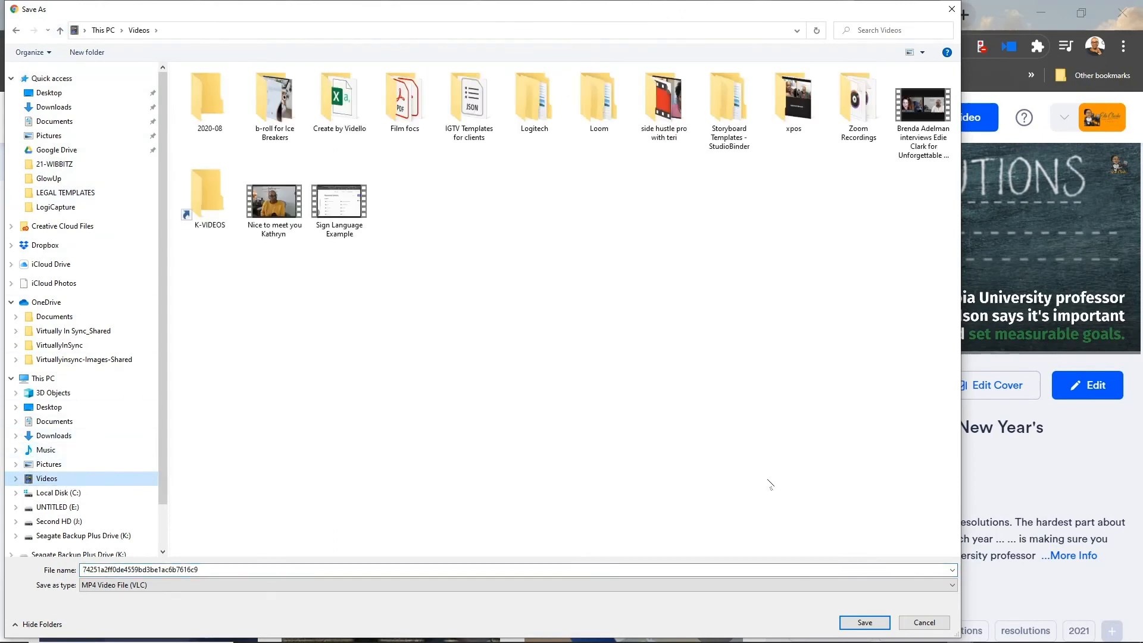
{"action": "left_click", "coordinate": [727, 568]}
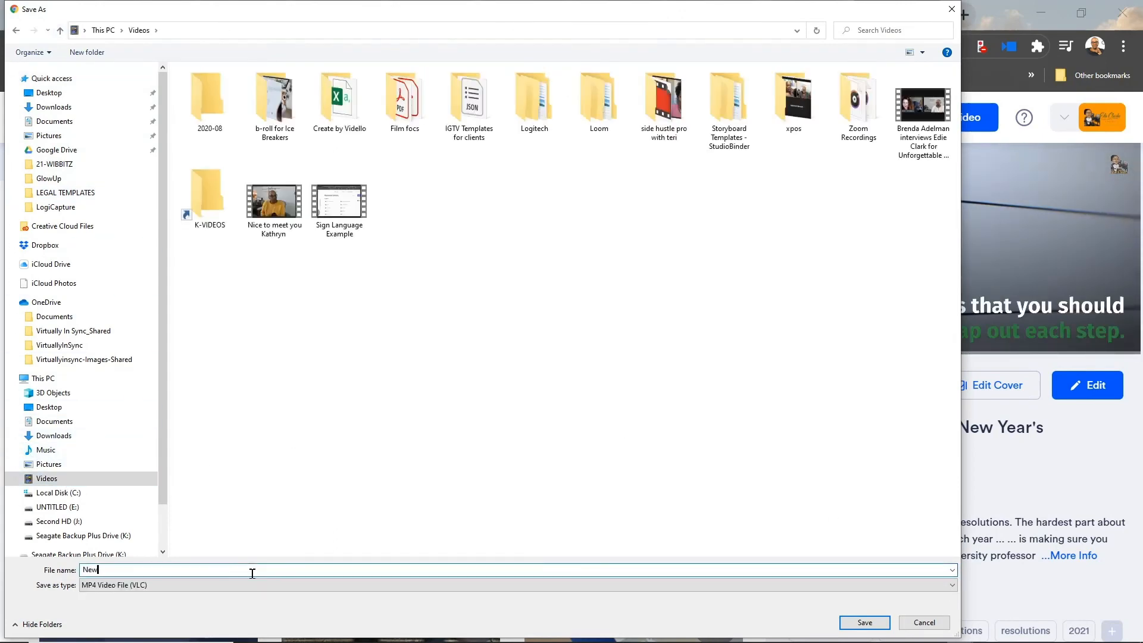
{"action": "type", "text": "New Year Goals"}
{"action": "key", "text": "Return"}
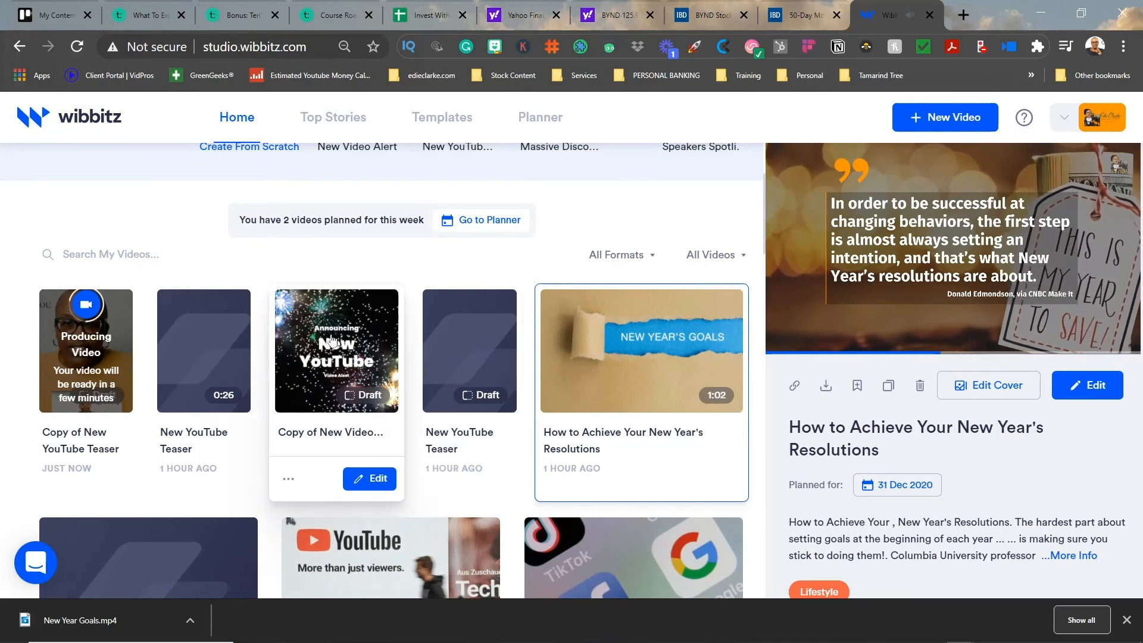
Open the Copy of New Video Alert draft for editing, send it to production and close its details
{"action": "left_click", "coordinate": [337, 357]}
{"action": "left_click", "coordinate": [1094, 554]}
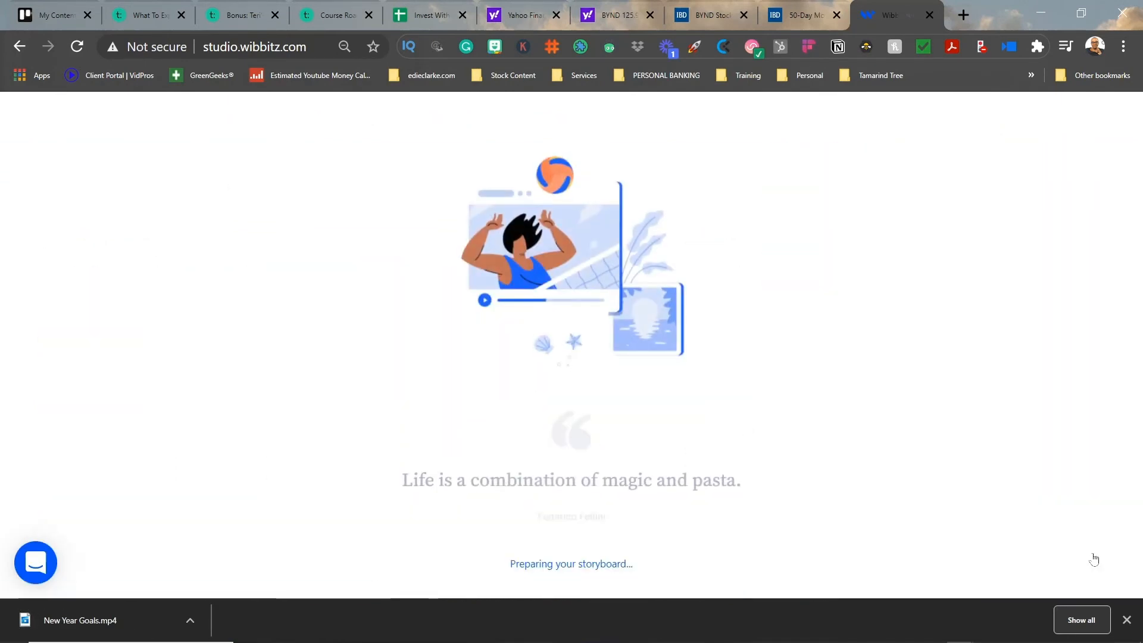
{"action": "mouse_move", "coordinate": [863, 391]}
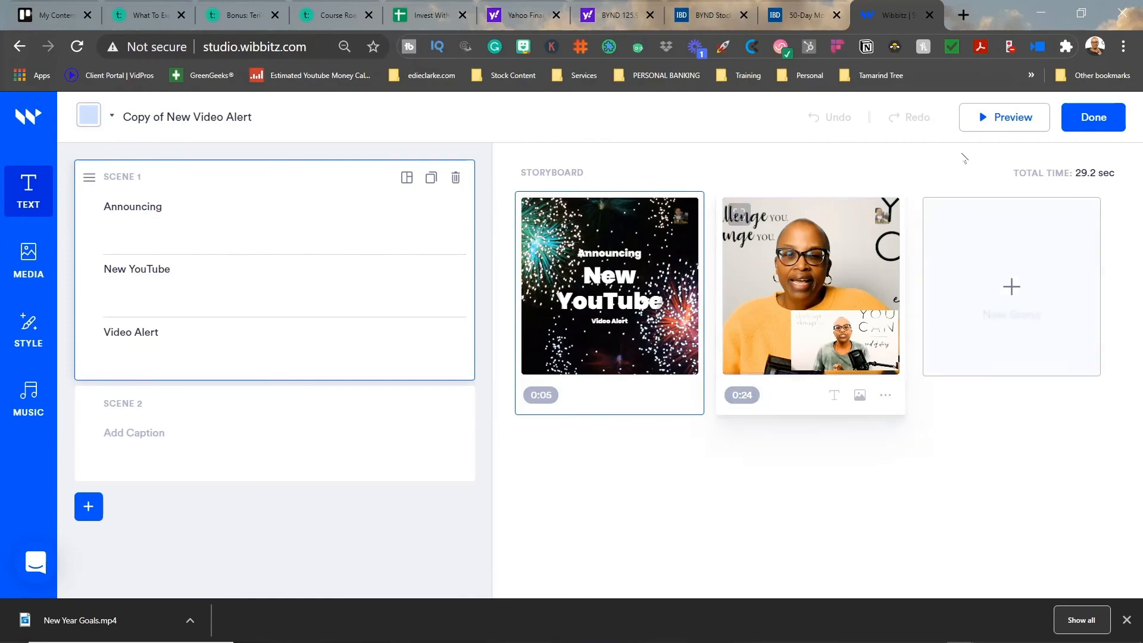
{"action": "left_click", "coordinate": [992, 117]}
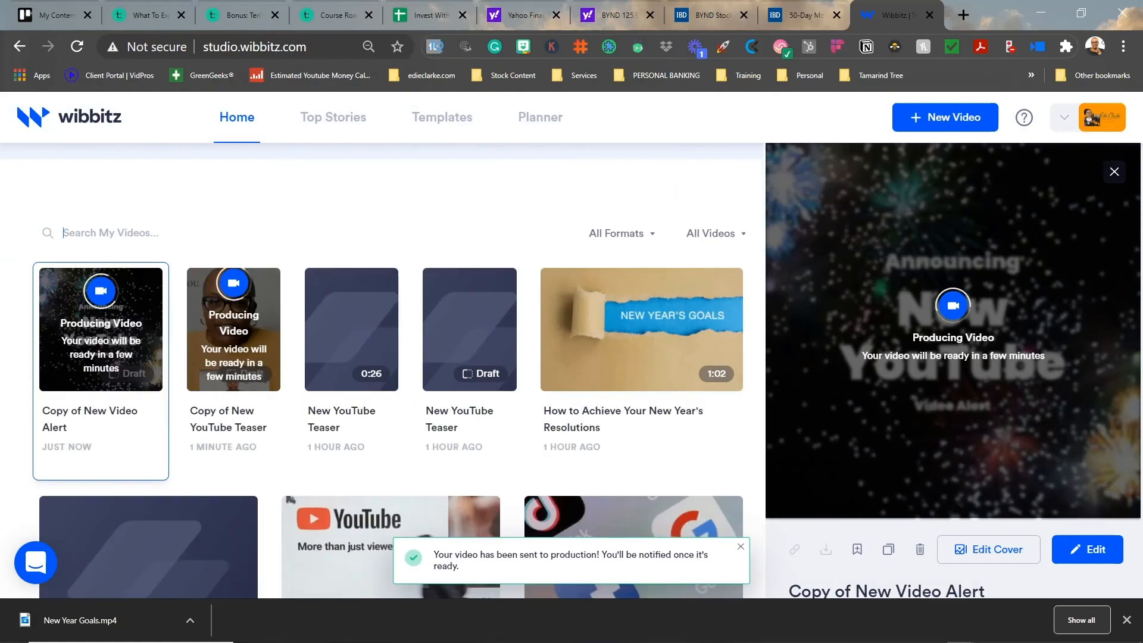
{"action": "left_click", "coordinate": [1115, 172]}
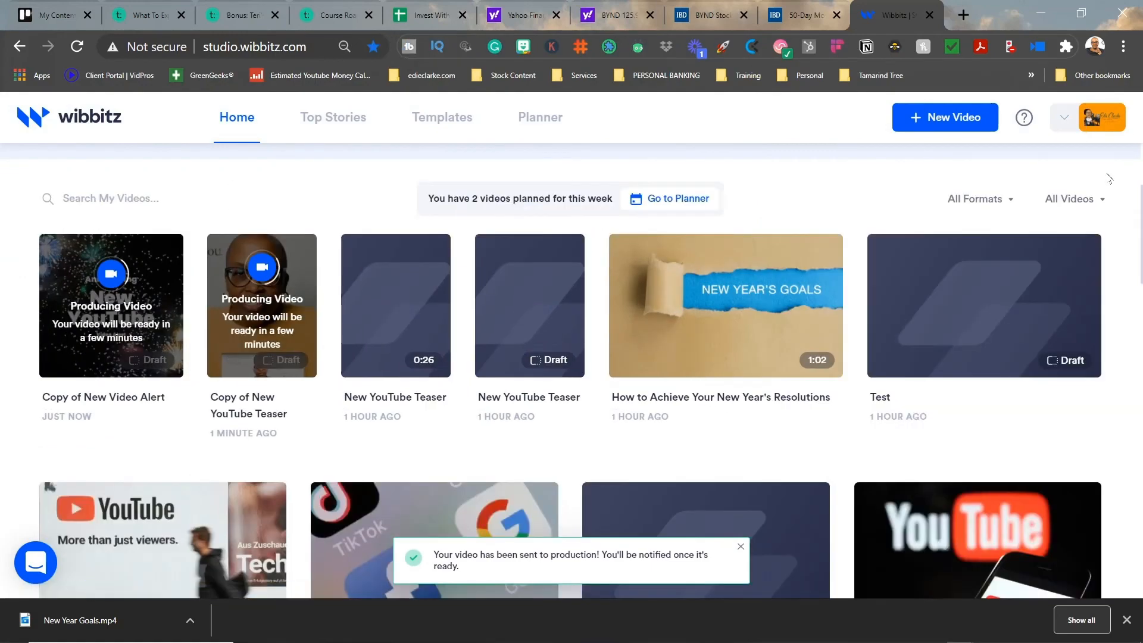
Download the YouTube Vows to Ban Misleading Claims About COVID-19 Vaccines video to the Videos folder as YouTube News 1
{"action": "scroll", "coordinate": [959, 232], "scroll_direction": "down", "scroll_amount": 6}
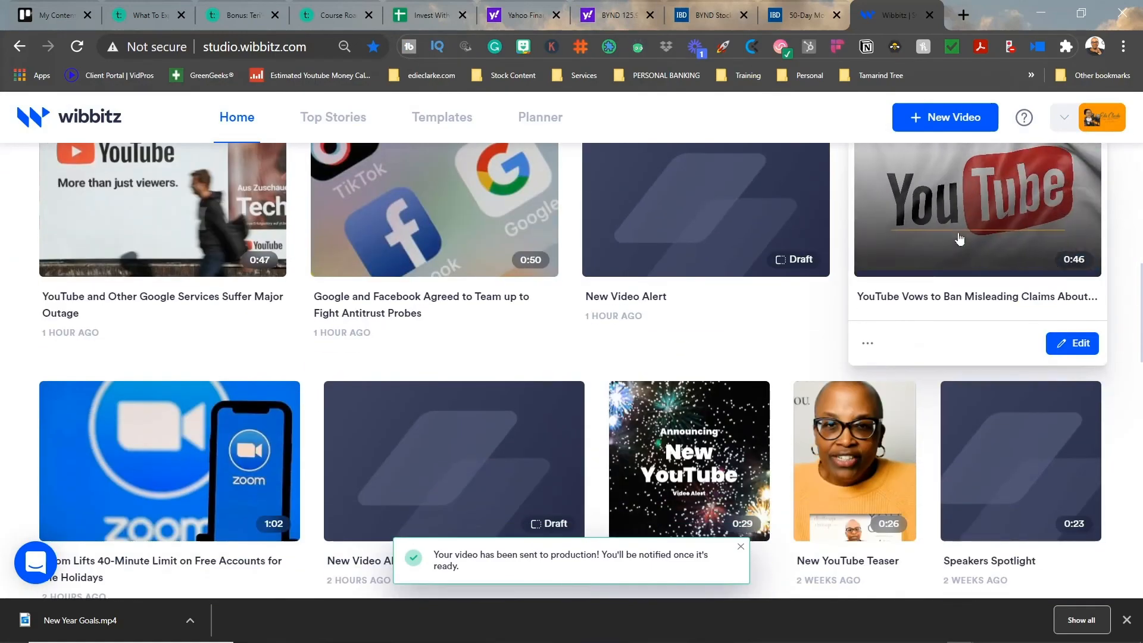
{"action": "scroll", "coordinate": [960, 238], "scroll_direction": "up", "scroll_amount": 3}
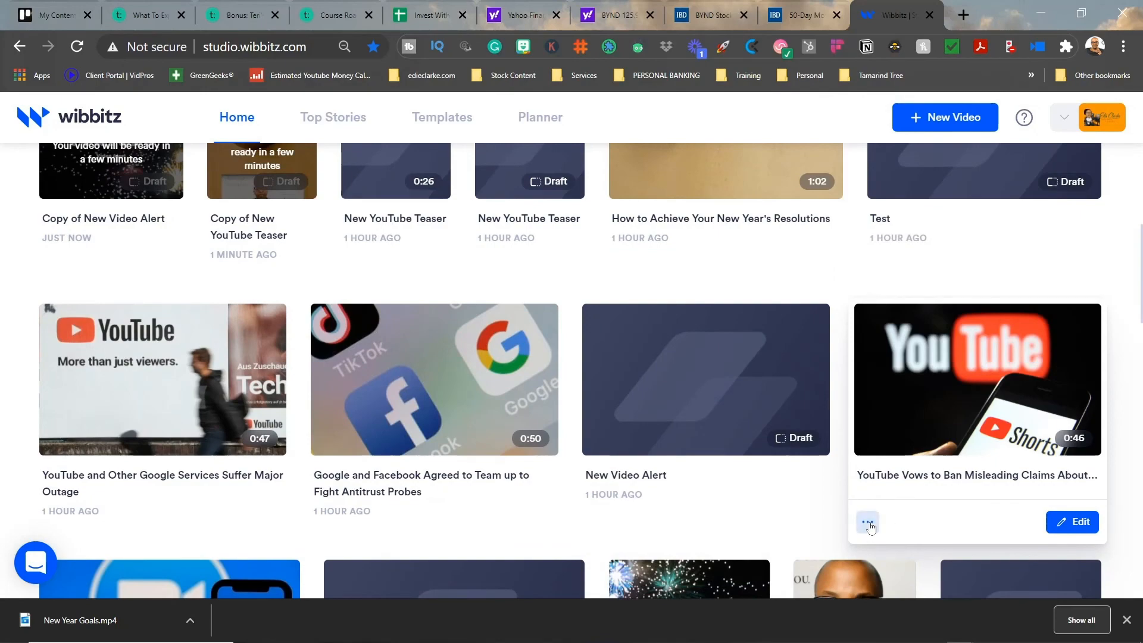
{"action": "left_click", "coordinate": [869, 524]}
{"action": "left_click", "coordinate": [888, 402]}
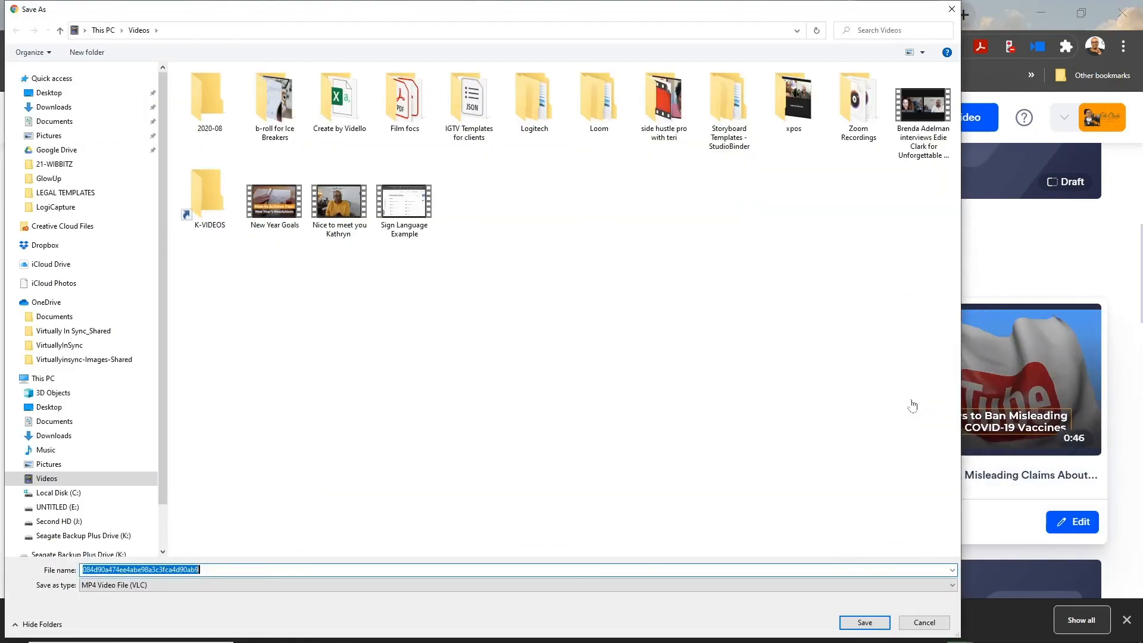
{"action": "type", "text": "YouTube News "}
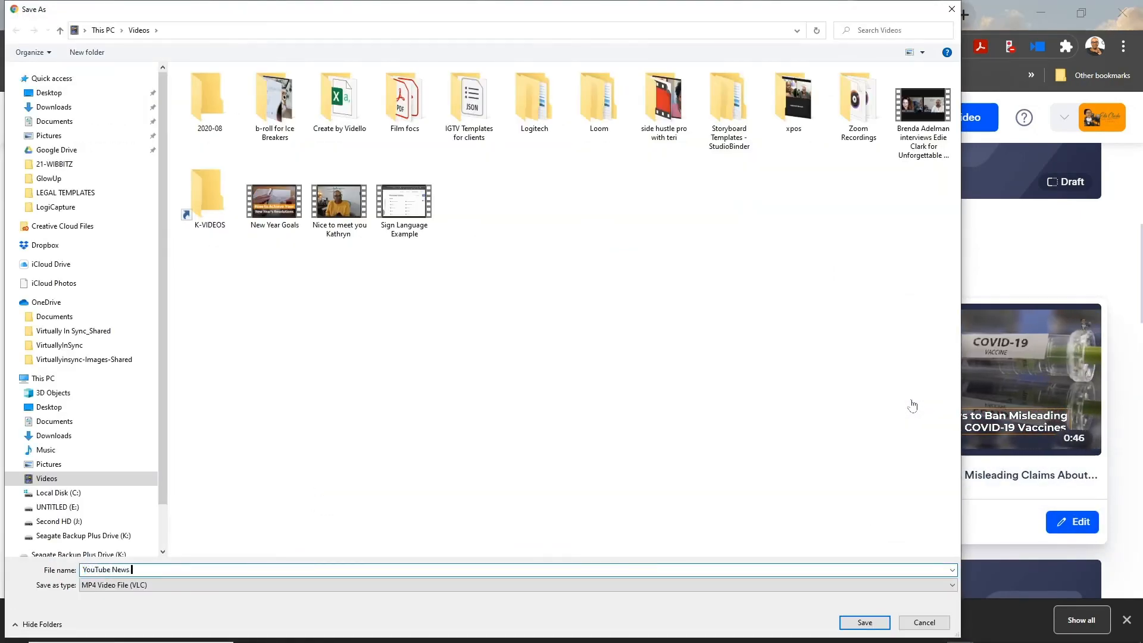
{"action": "type", "text": "1"}
{"action": "key", "text": "Return"}
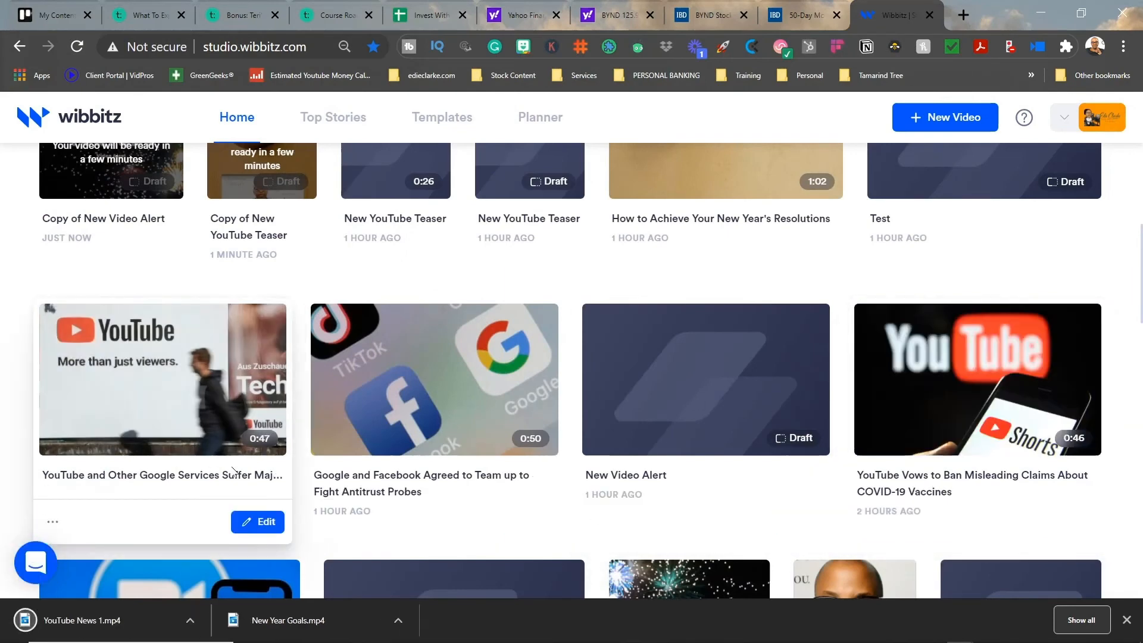
Download the YouTube and Other Google Services Suffer Major Outage video to the Videos folder as YouTube News 2
{"action": "left_click", "coordinate": [51, 527]}
{"action": "left_click", "coordinate": [90, 401]}
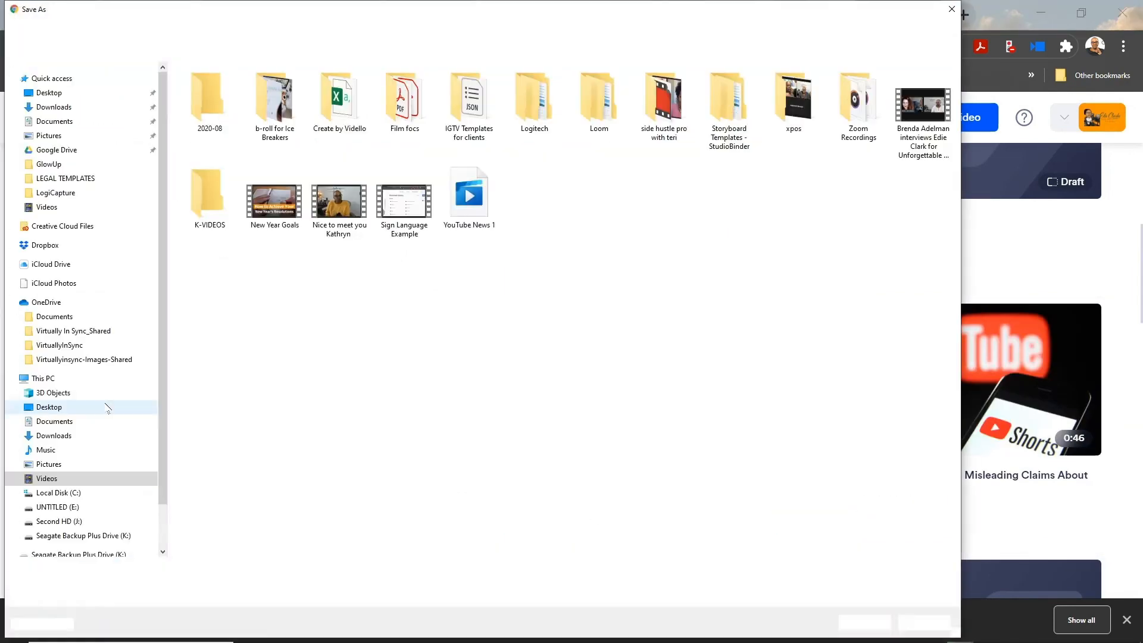
{"action": "type", "text": "YouTube News "}
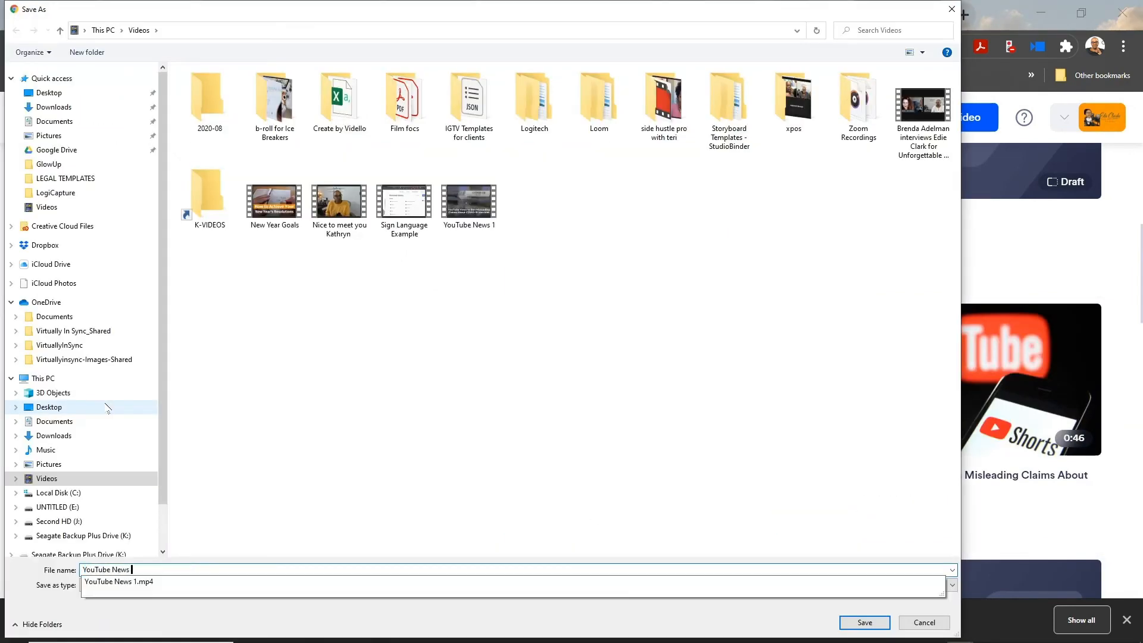
{"action": "type", "text": "1"}
{"action": "key", "text": "Return"}
Download the Google and Facebook Agreed to Team up to Fight Antitrust Probes video to the Videos folder as Google Facebook
{"action": "left_click", "coordinate": [324, 522]}
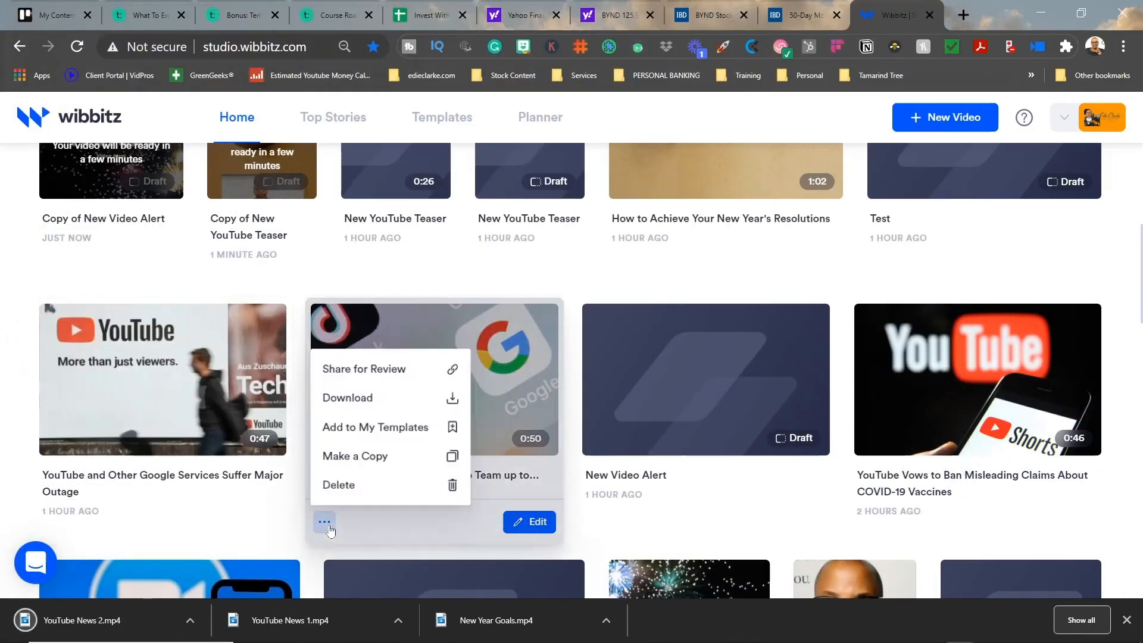
{"action": "left_click", "coordinate": [366, 399]}
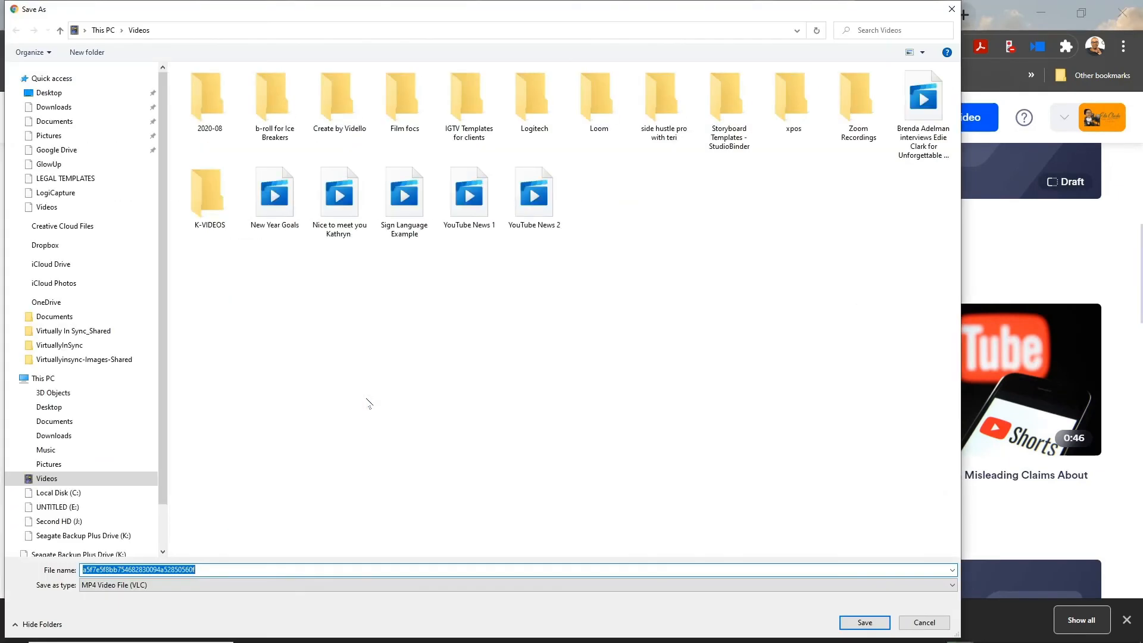
{"action": "type", "text": "Google Facebook"}
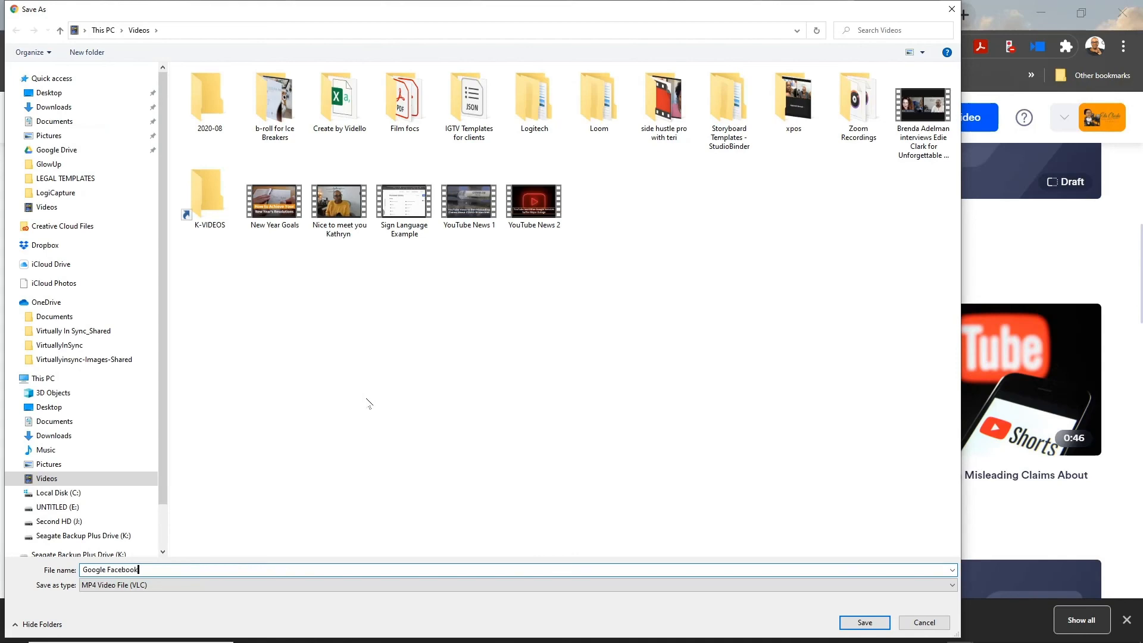
{"action": "key", "text": "Return"}
View the details of the New YouTube Teaser draft and close them
{"action": "scroll", "coordinate": [765, 329], "scroll_direction": "up", "scroll_amount": 4}
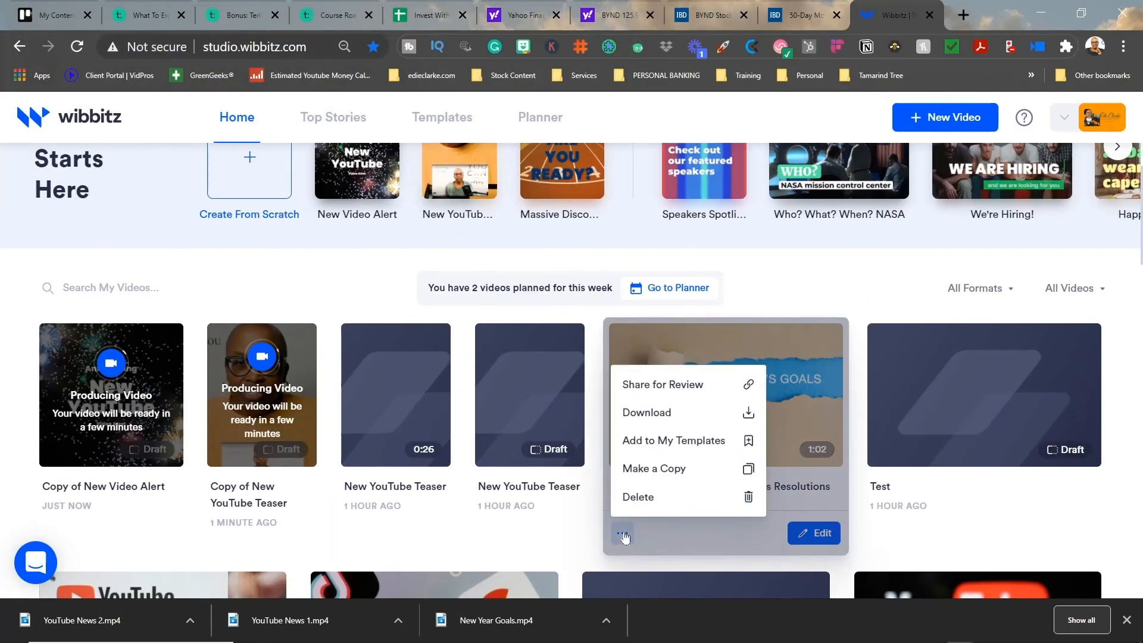
{"action": "left_click", "coordinate": [530, 387]}
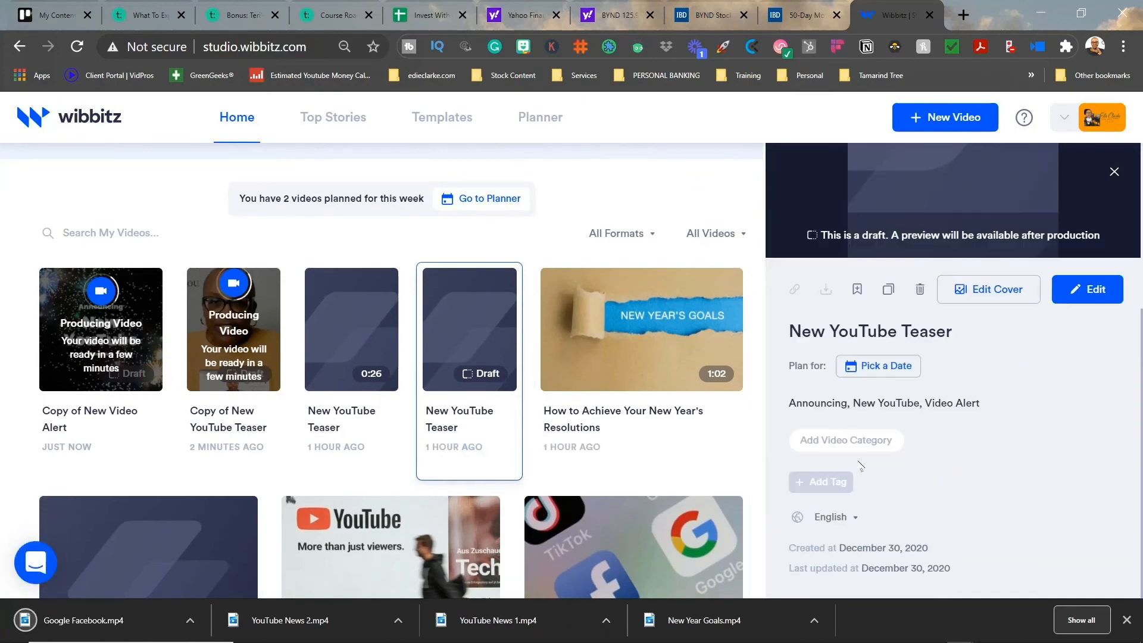
{"action": "left_click", "coordinate": [1115, 173]}
Start downloading the Zoom Lifts 40-Minute Limit on Free Accounts for the Holidays video
{"action": "scroll", "coordinate": [799, 334], "scroll_direction": "down", "scroll_amount": 6}
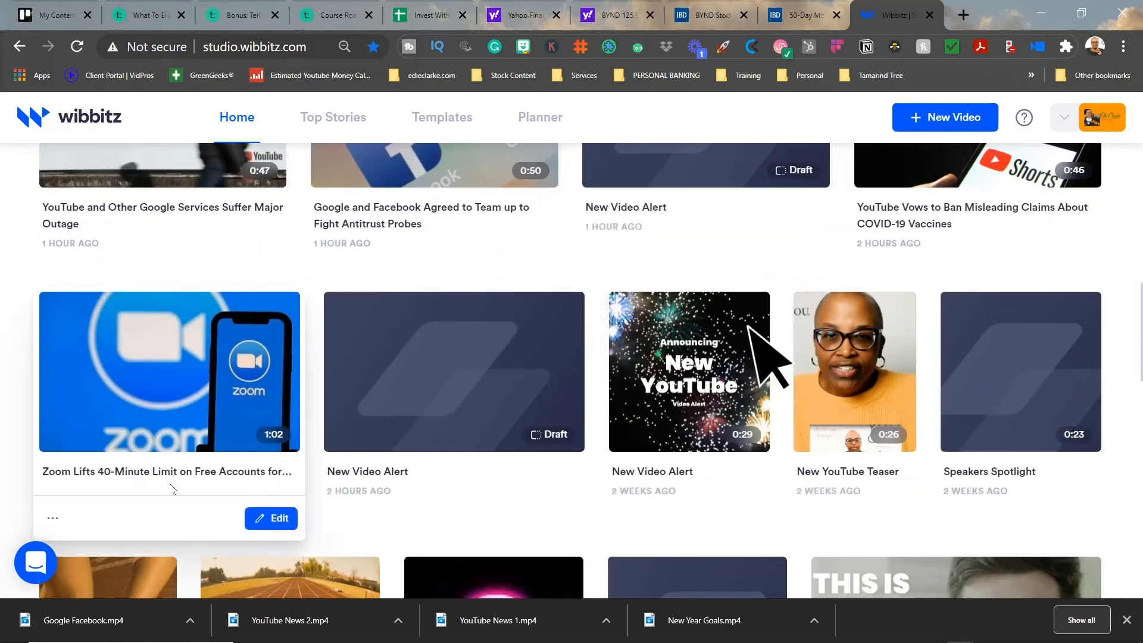
{"action": "left_click", "coordinate": [52, 520]}
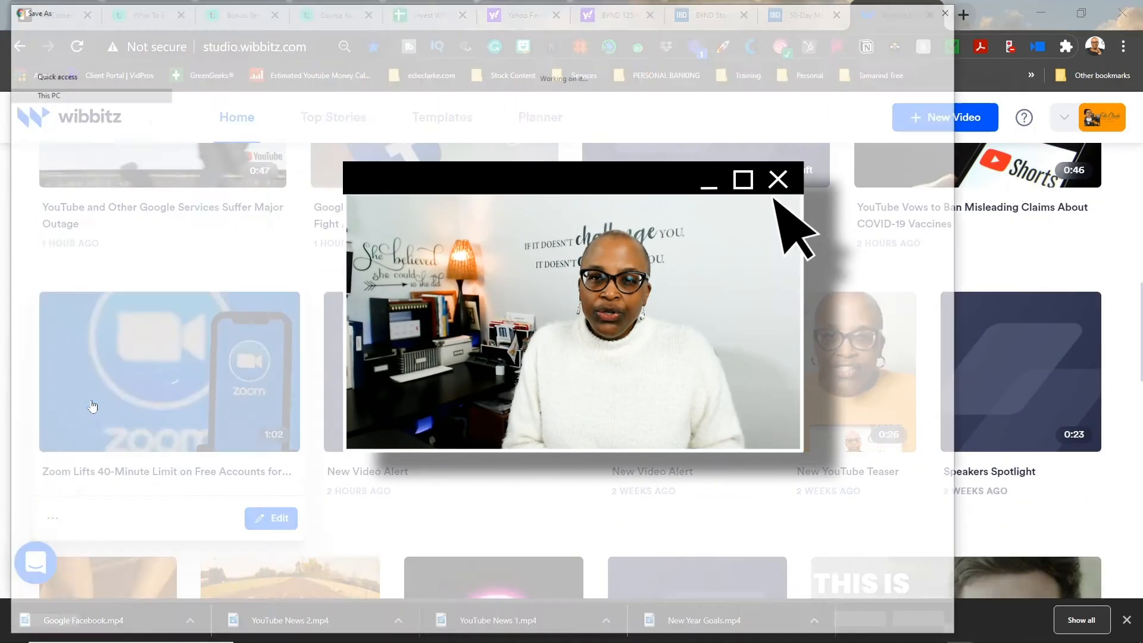